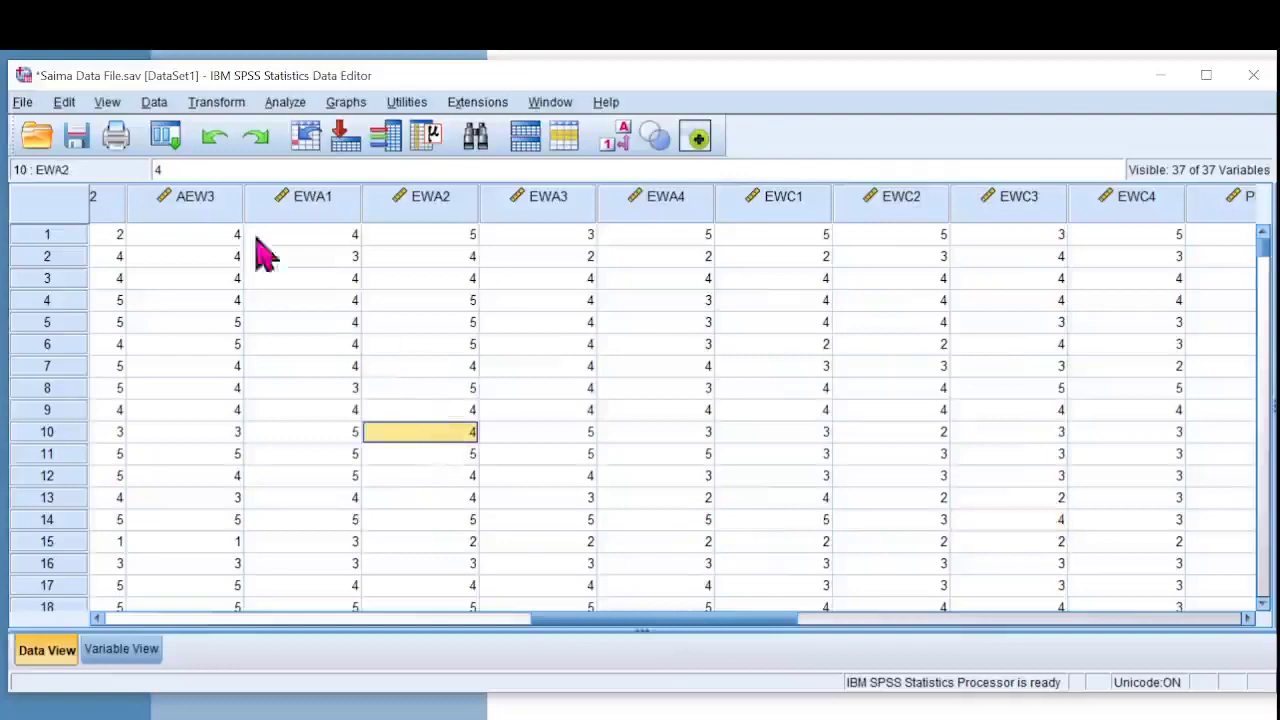
Start a dimension reduction Factor analysis and add the items RQ1 through PI4 as its variables.
left_click_drag(626, 614, 482, 626)
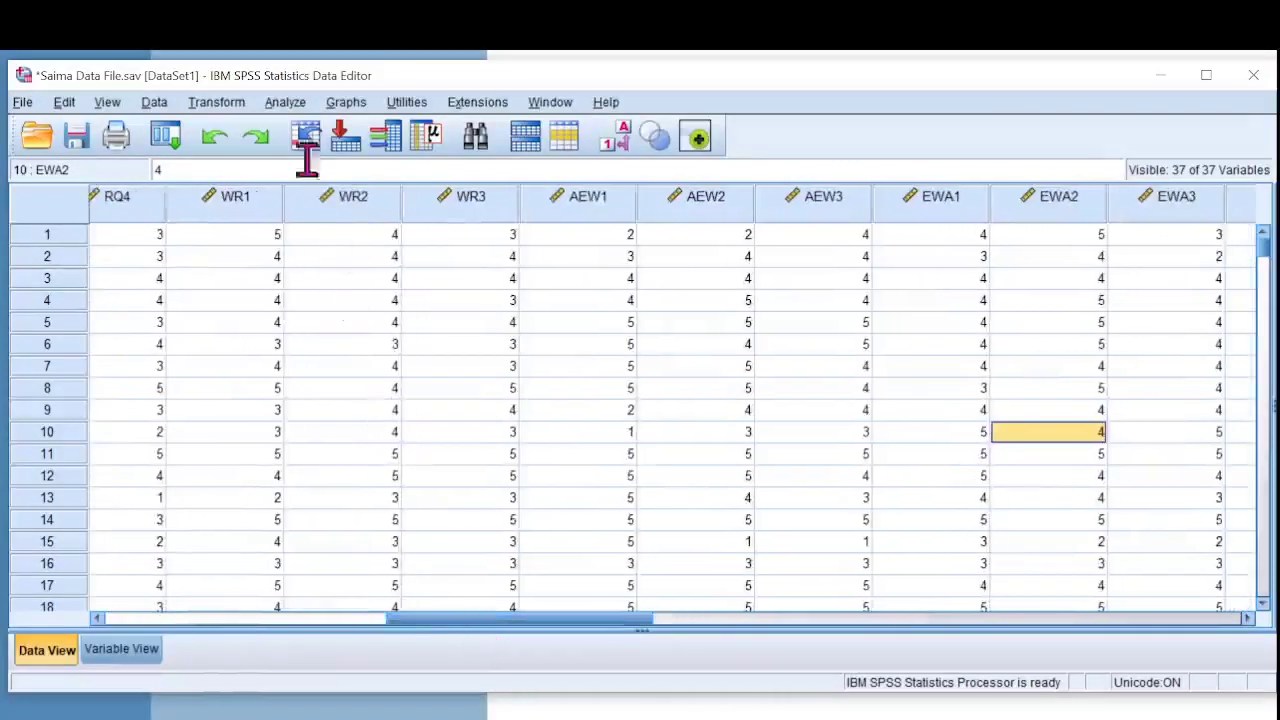
left_click(285, 104)
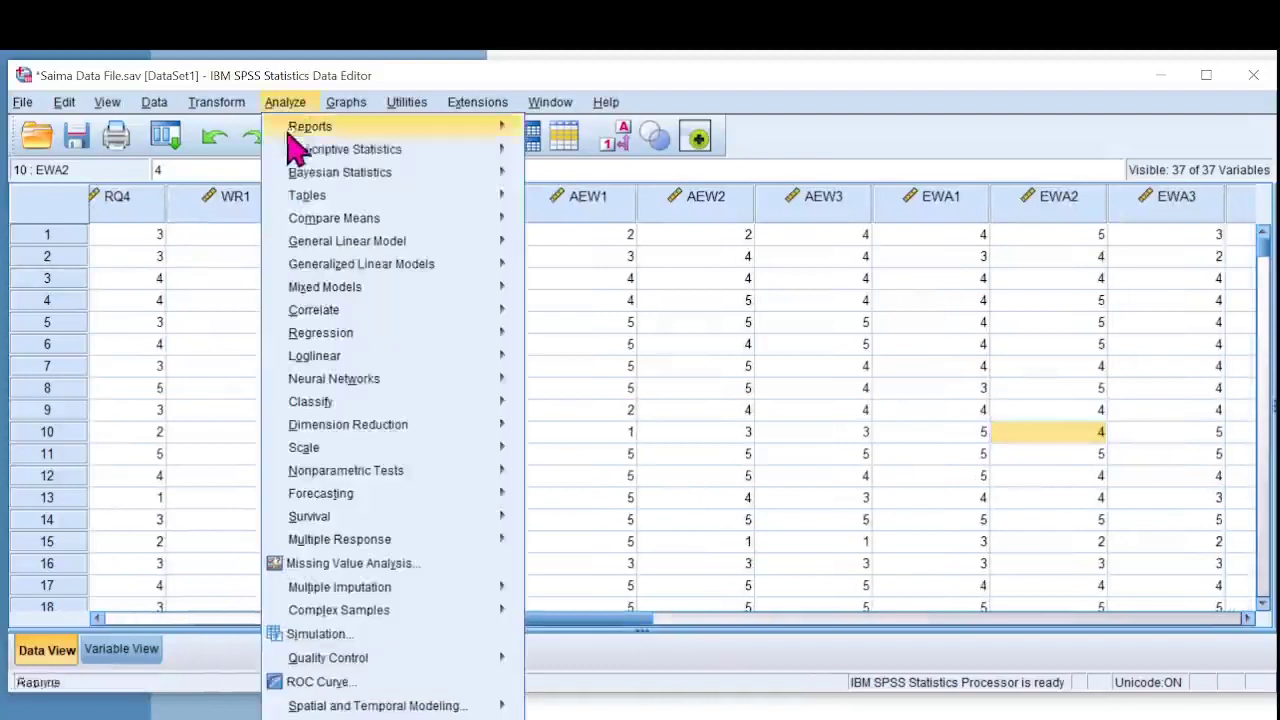
mouse_move(366, 434)
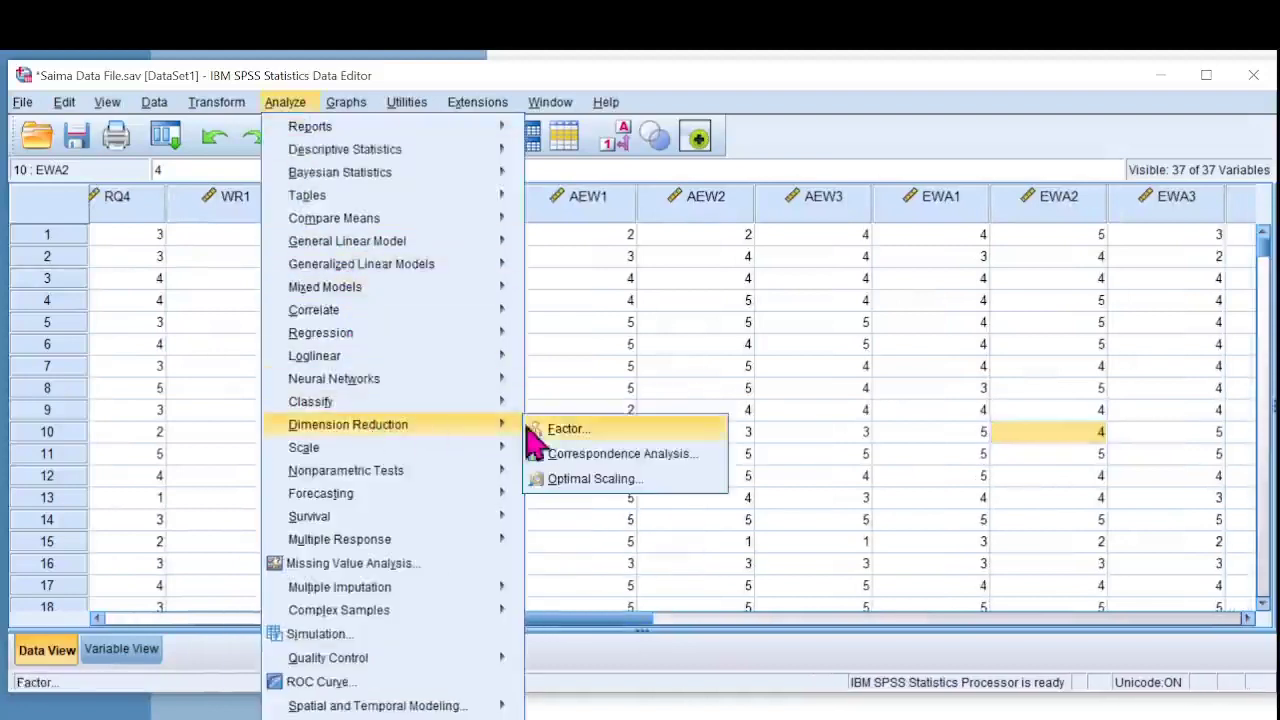
left_click(568, 430)
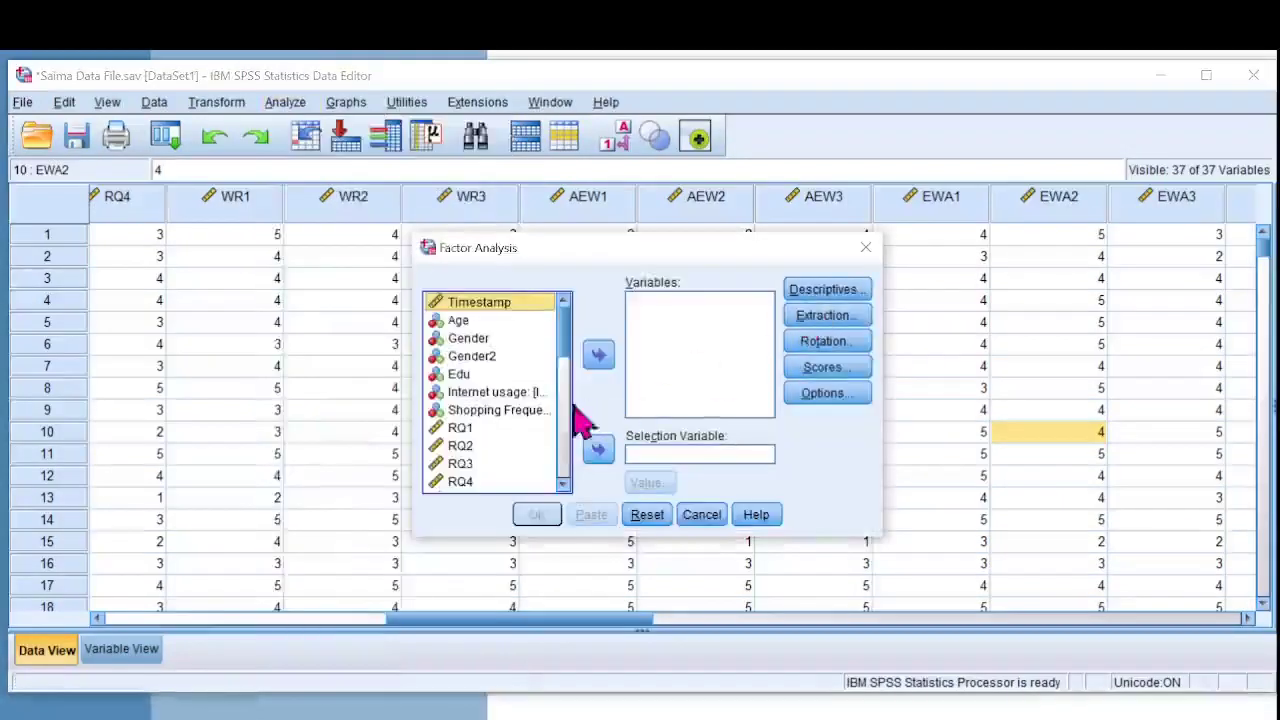
left_click(466, 430)
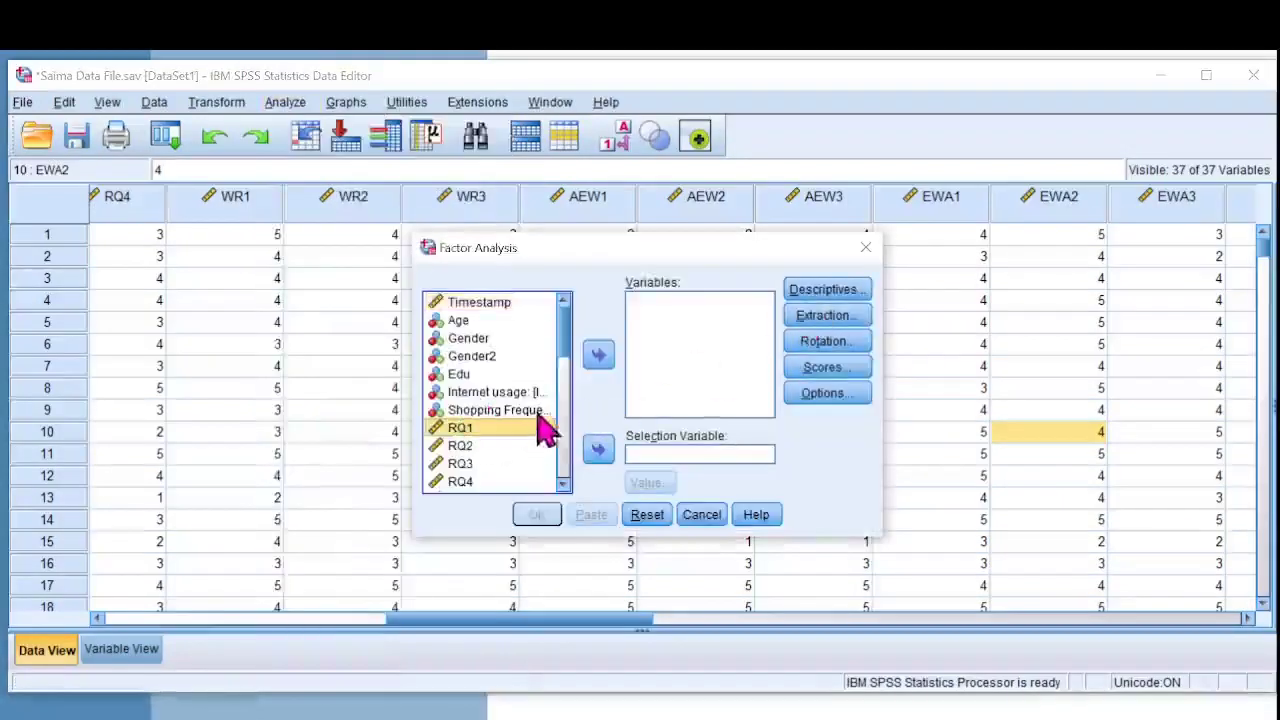
left_click_drag(565, 328, 578, 437)
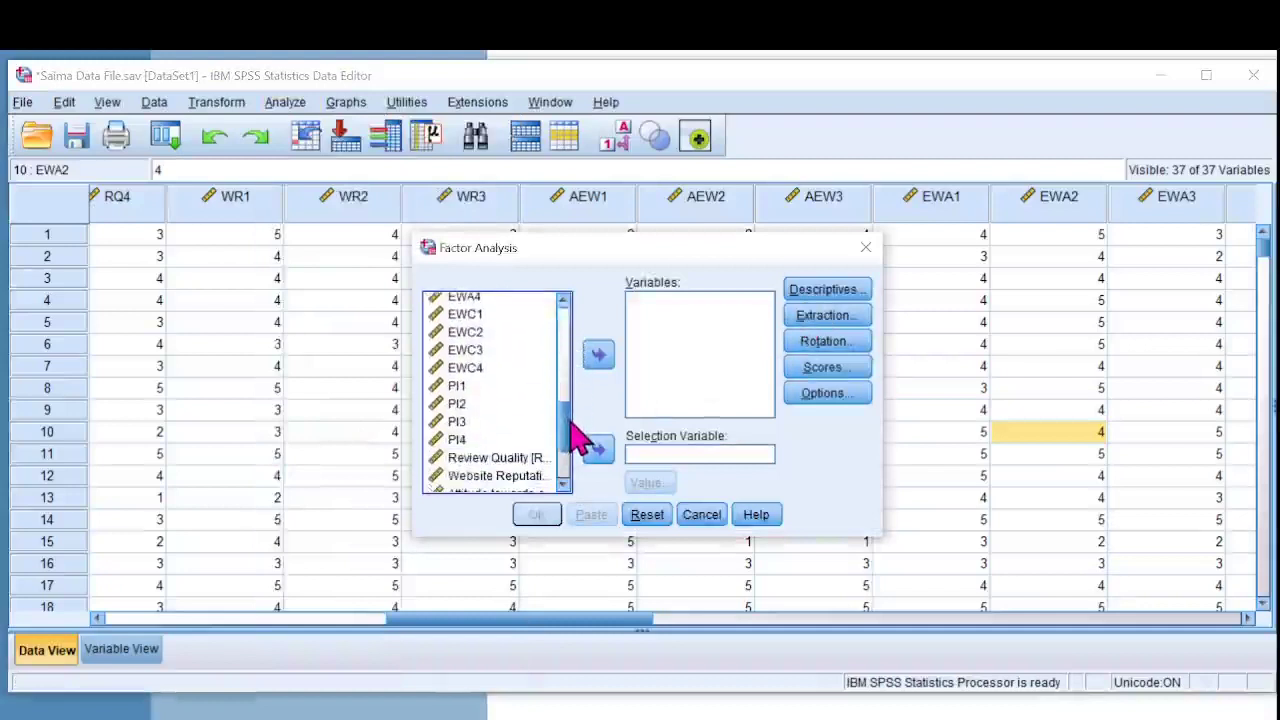
left_click(474, 441, "shift")
left_click(600, 356)
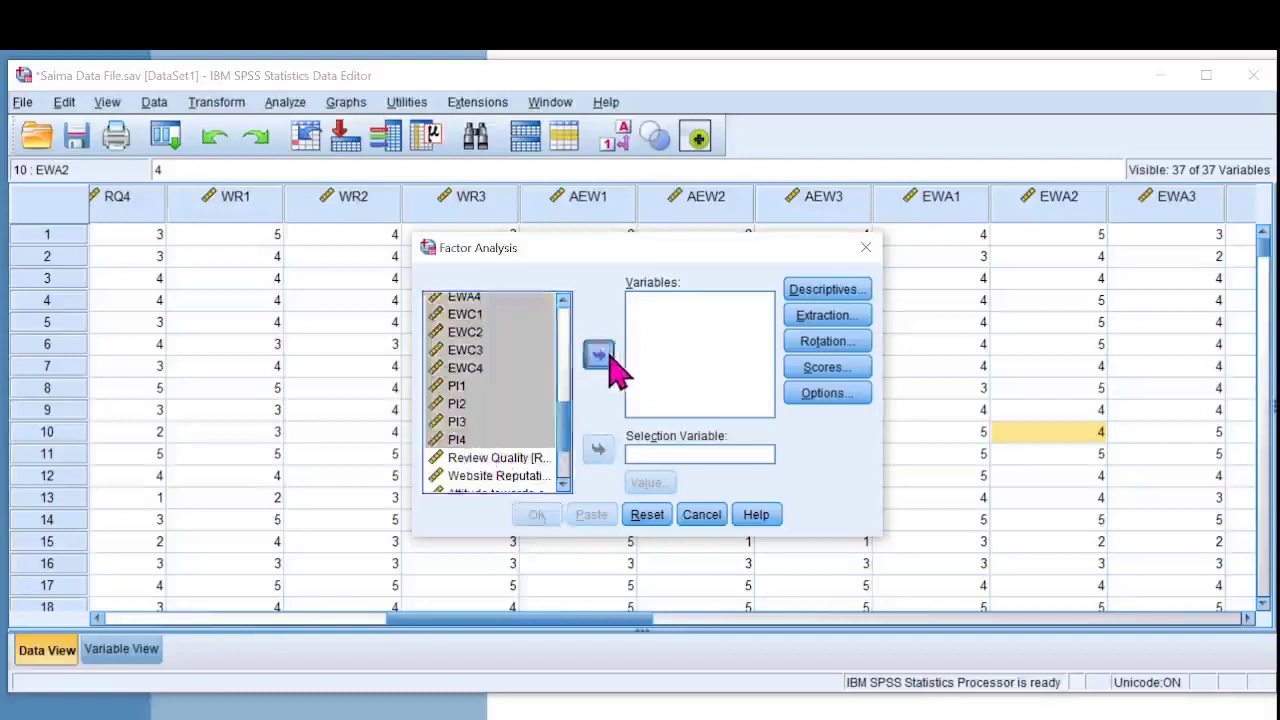
Turn off the initial solution in the factor analysis descriptives.
left_click(816, 291)
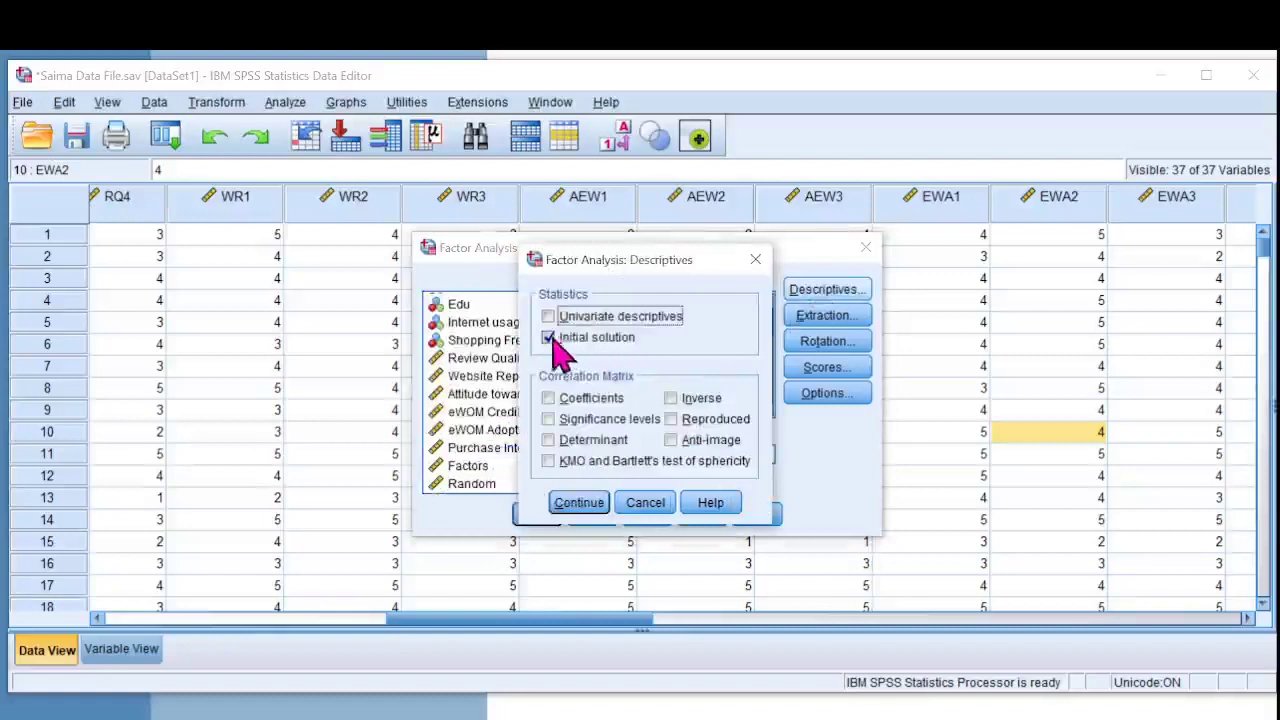
left_click(549, 338)
left_click(574, 504)
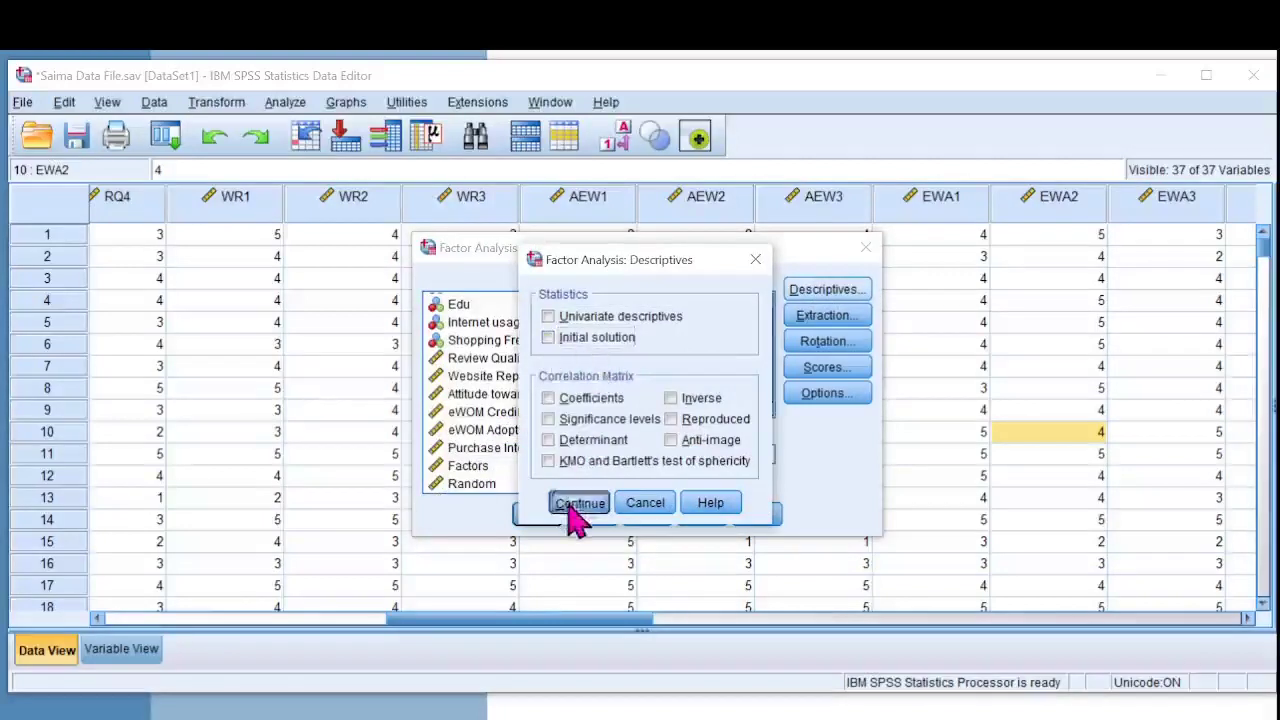
Keep principal components extraction with eigenvalues greater than 1, and set the rotation method to Varimax.
left_click(826, 318)
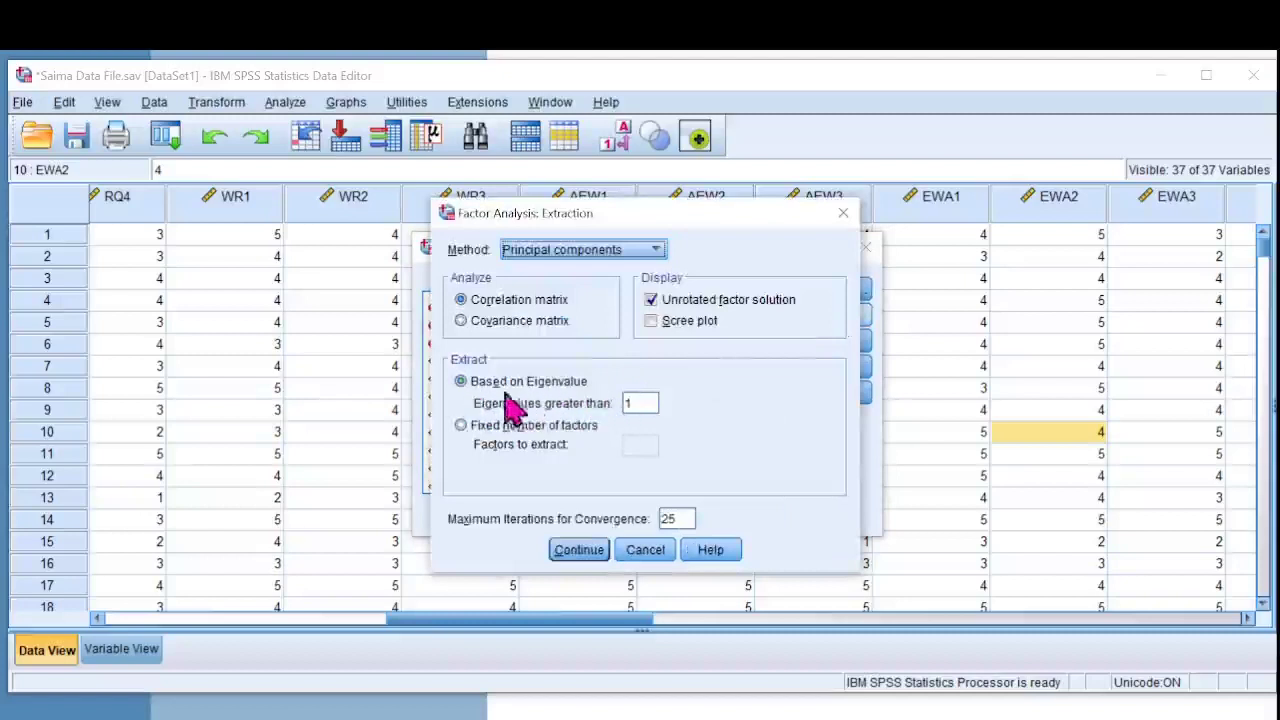
left_click(578, 556)
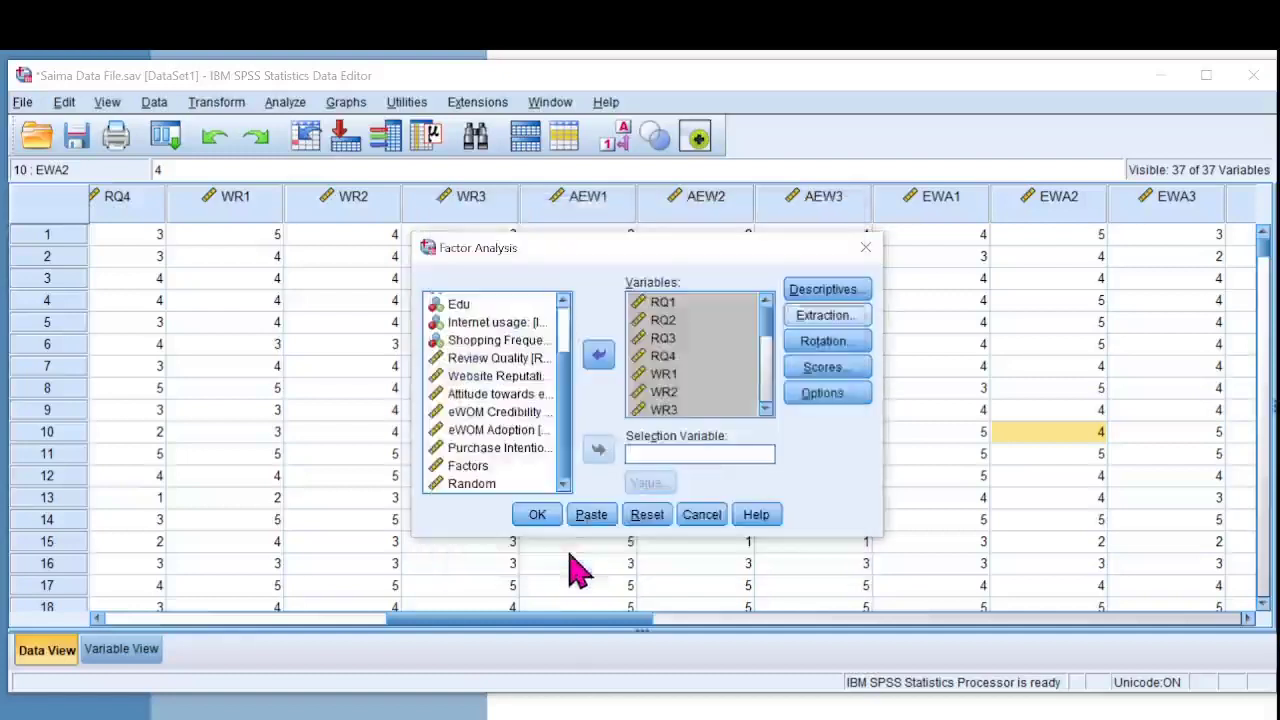
left_click(837, 343)
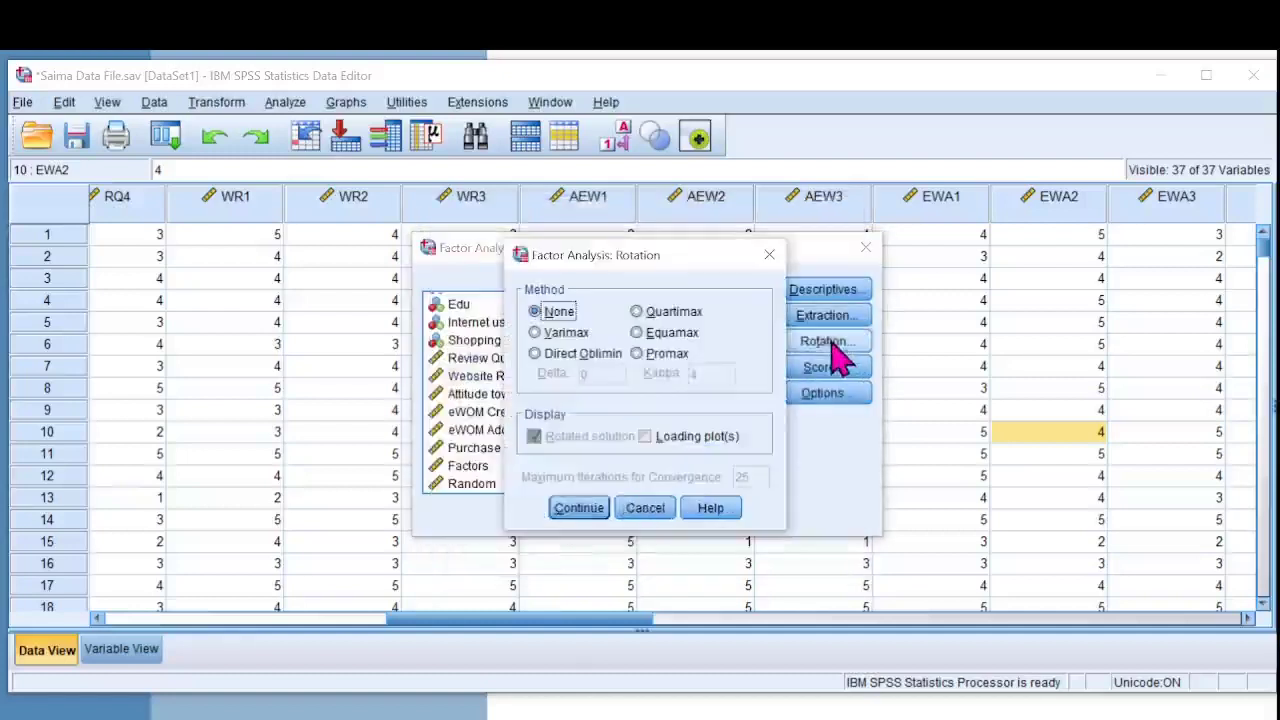
left_click(558, 334)
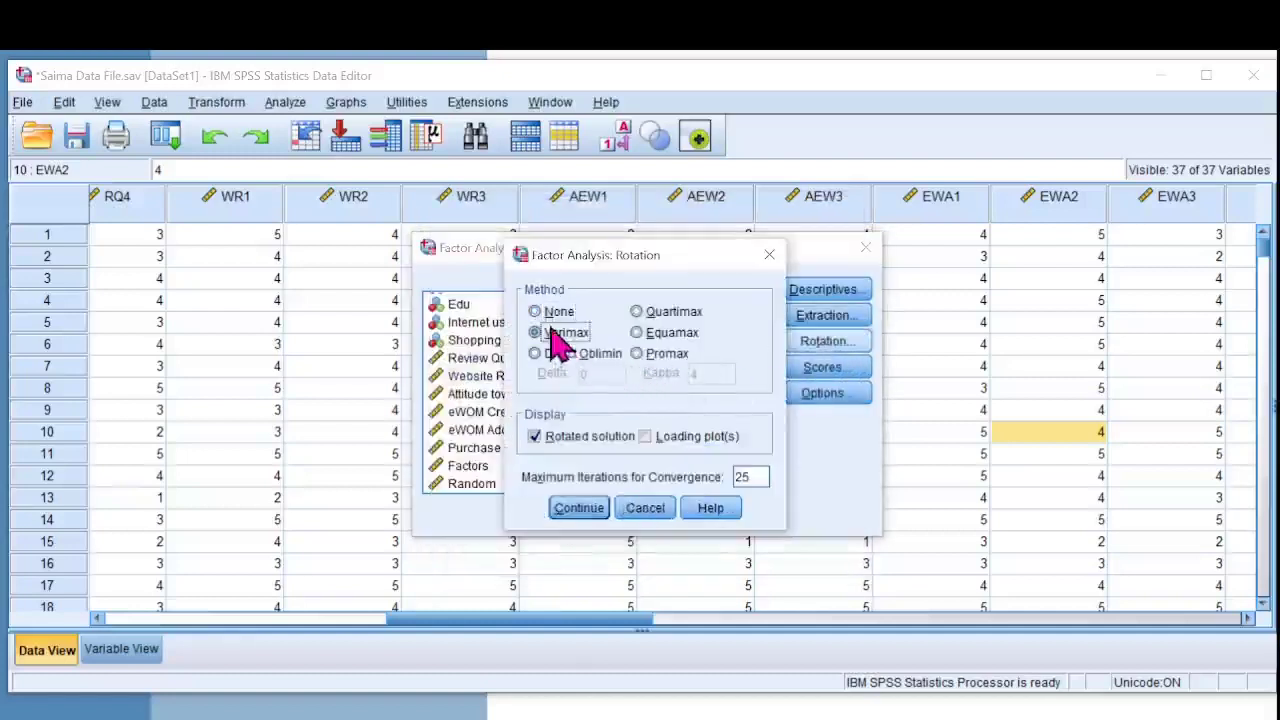
left_click(578, 508)
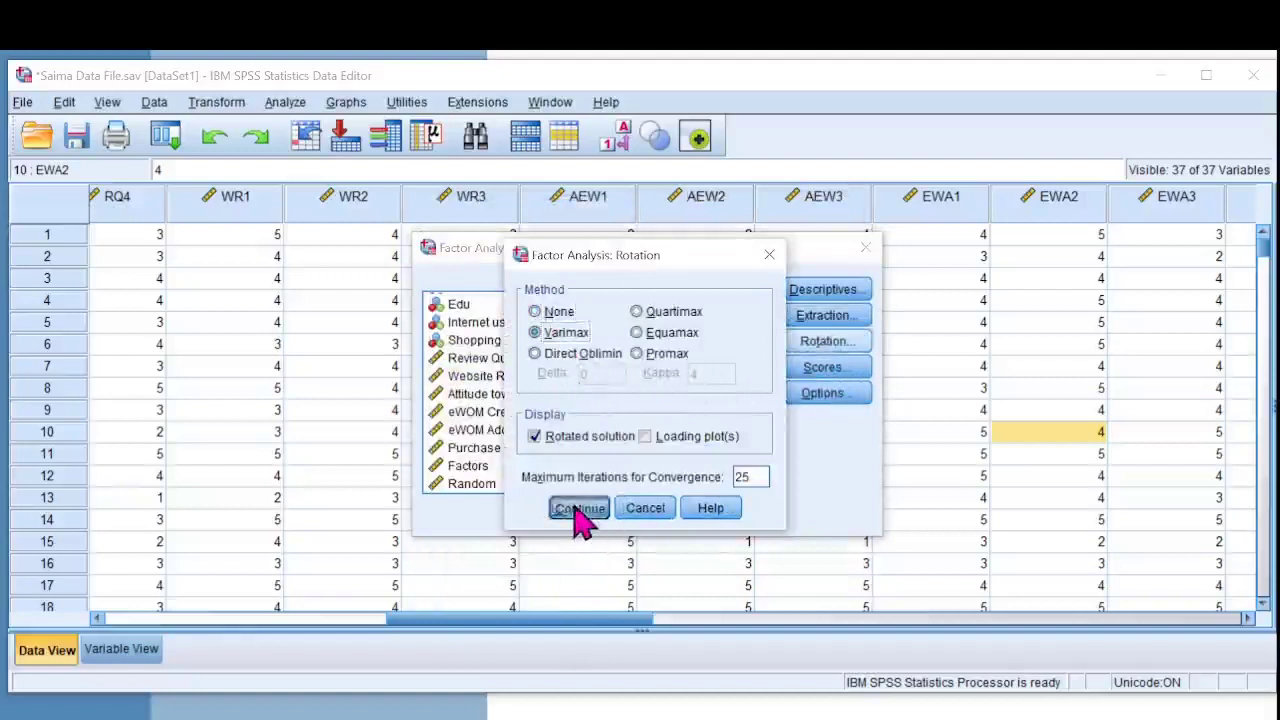
Suppress small coefficients with an absolute value below .5 and run the factor analysis.
left_click(824, 370)
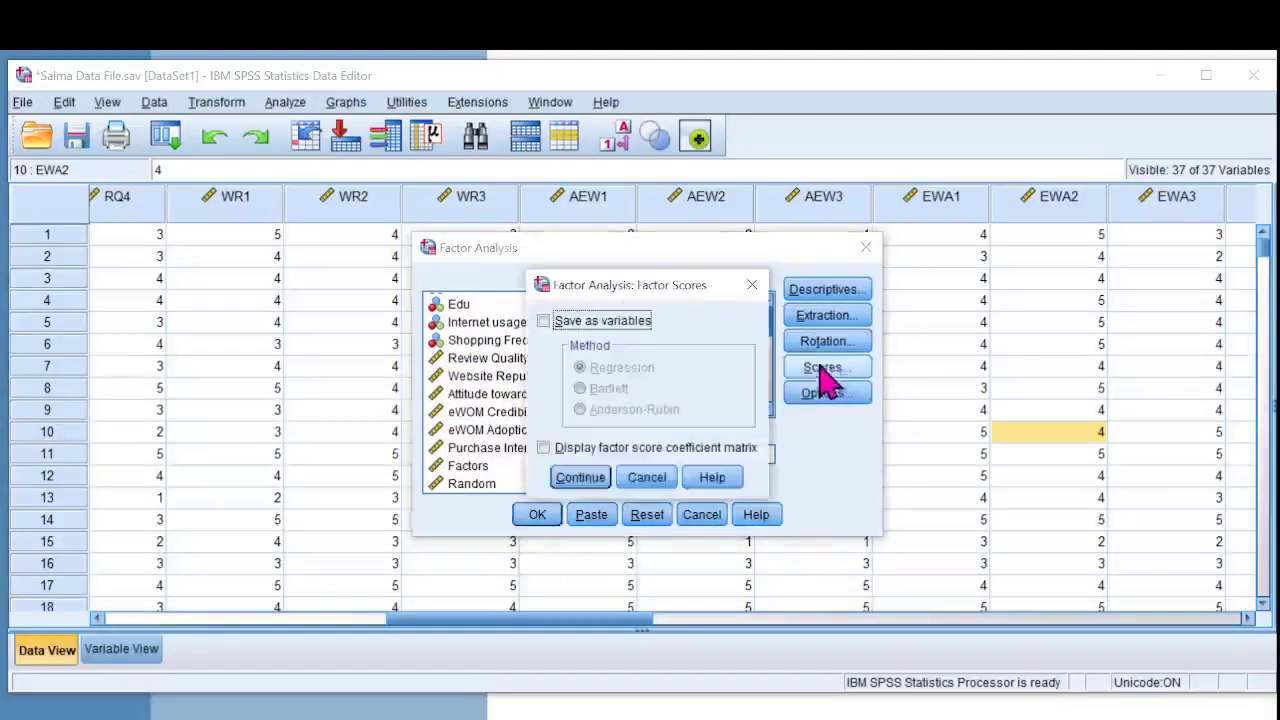
left_click(646, 479)
left_click(826, 396)
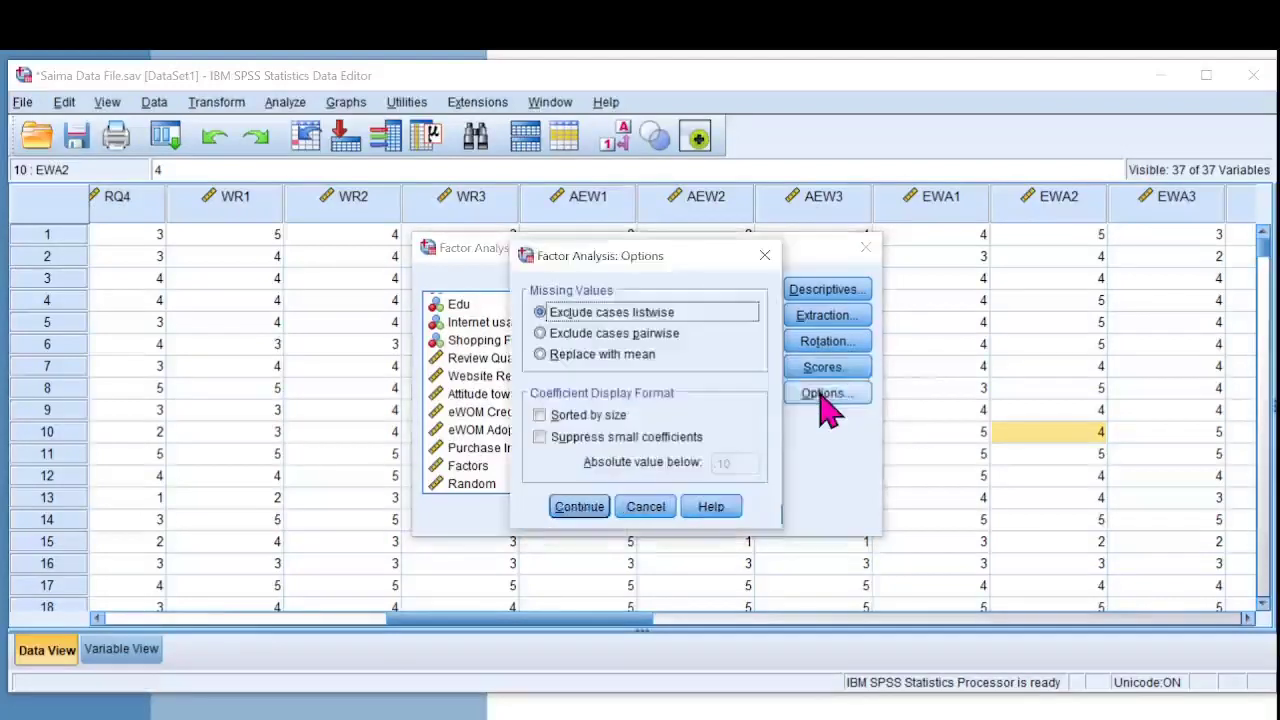
left_click(541, 438)
double_click(738, 461)
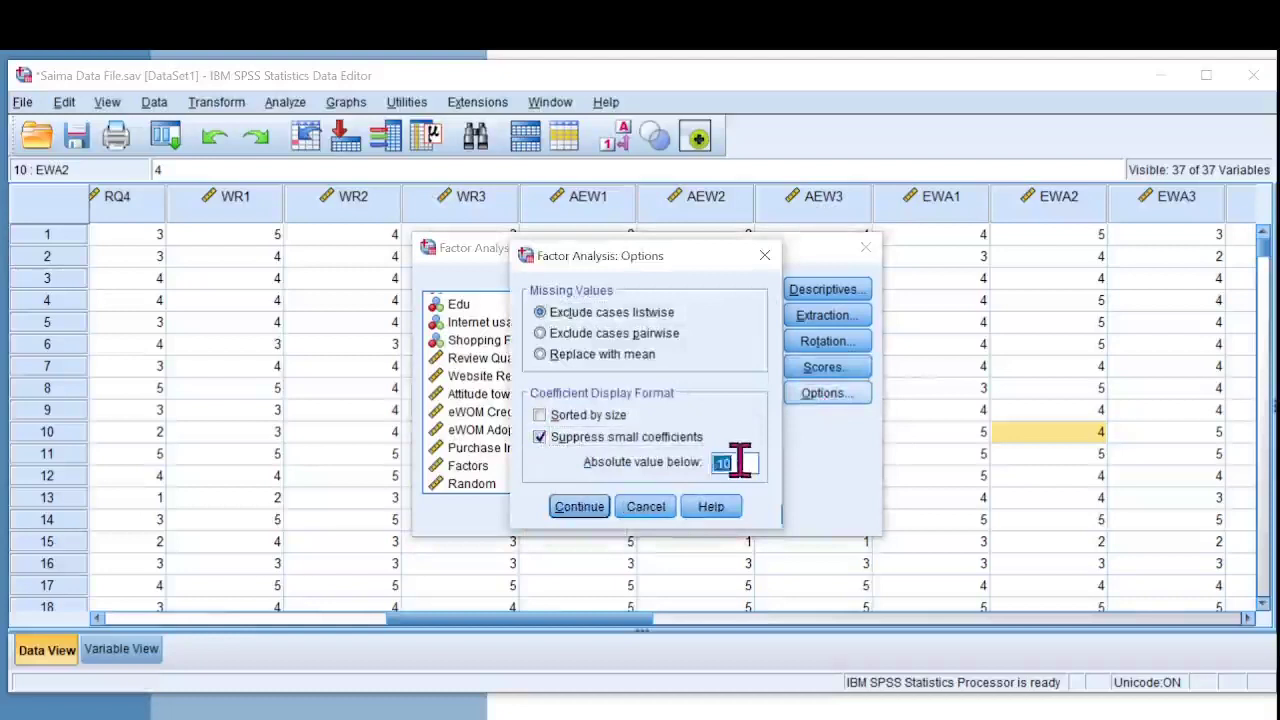
key("BackSpace")
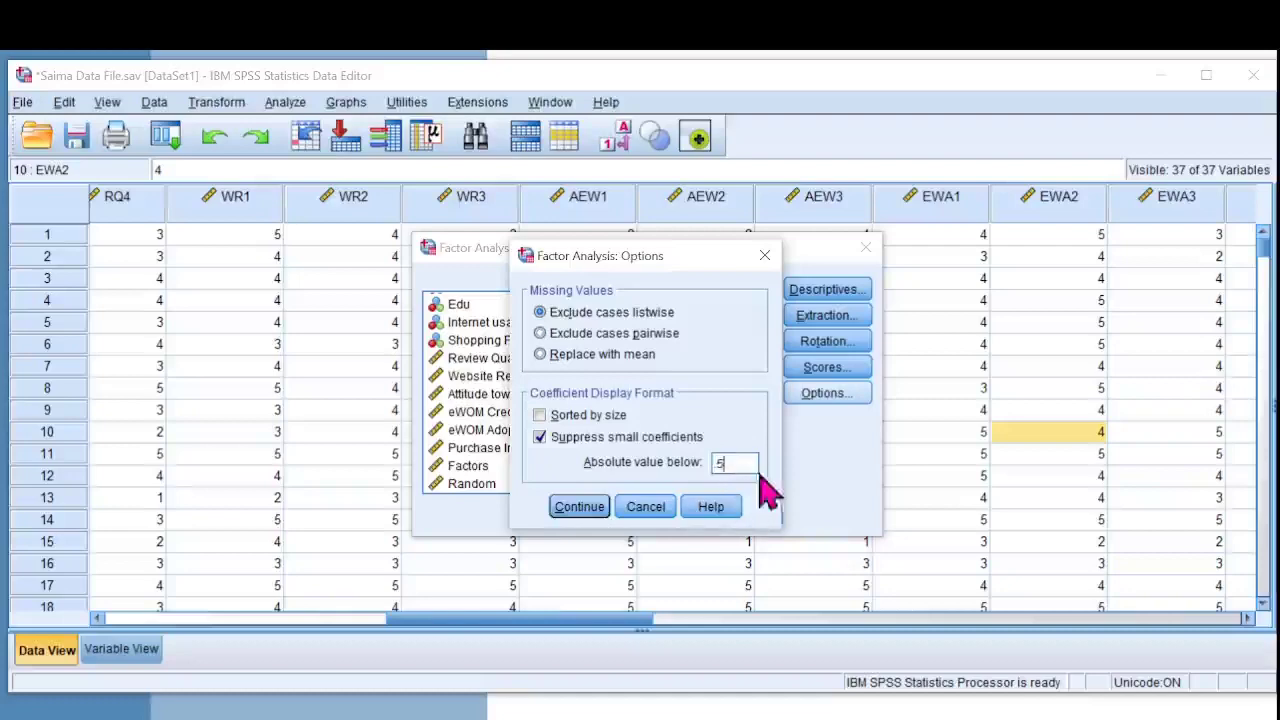
left_click(584, 512)
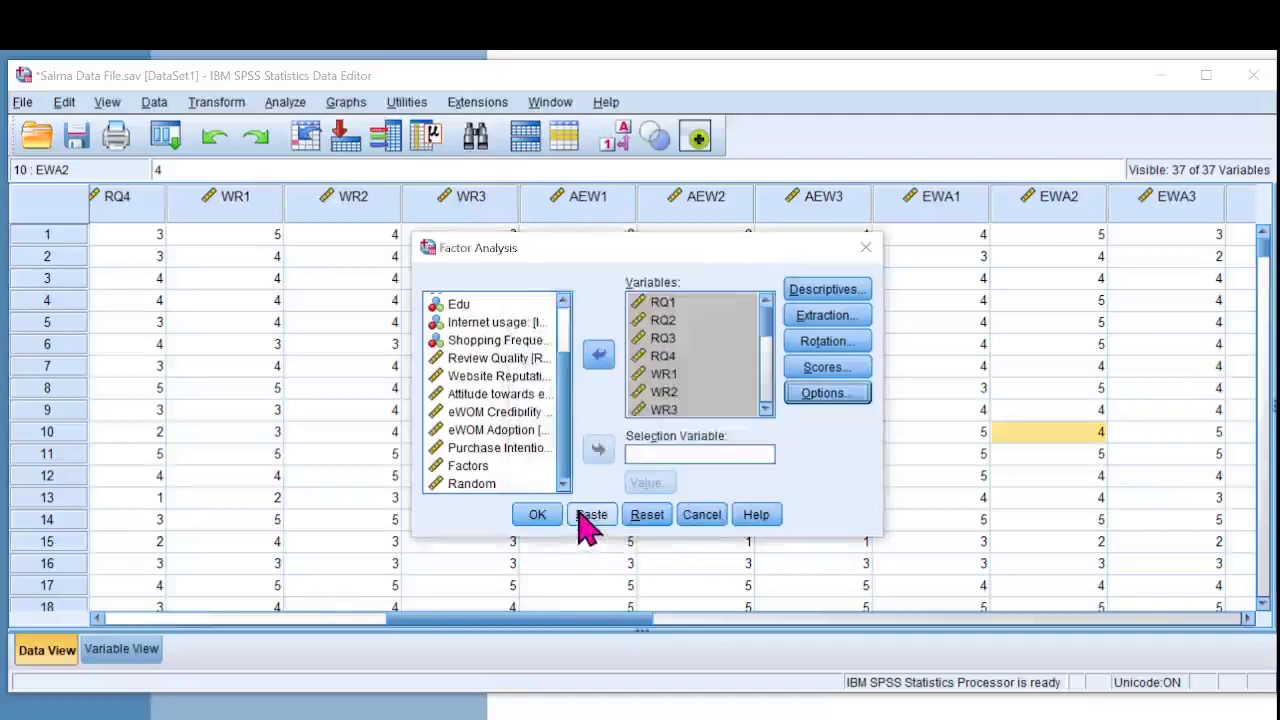
left_click(538, 514)
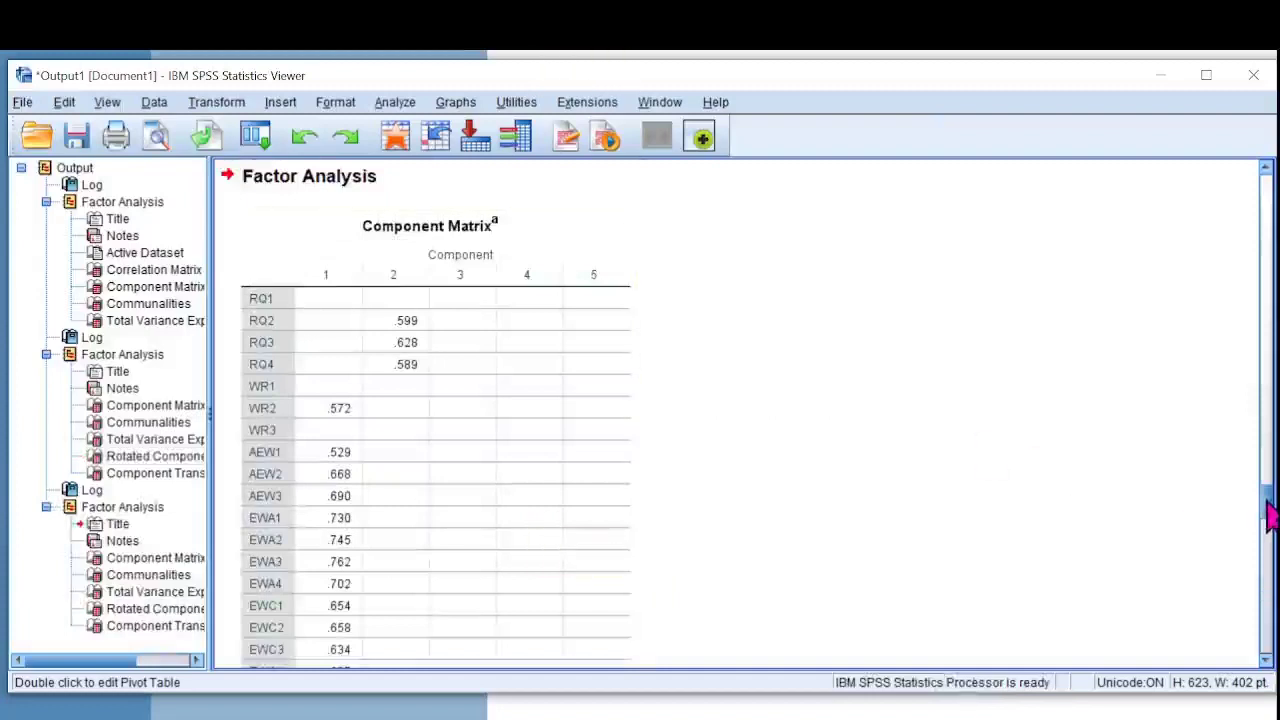
Copy the new Rotated Component Matrix from the output and paste it into a blank Excel workbook at cell A1.
left_click_drag(1268, 514, 1265, 617)
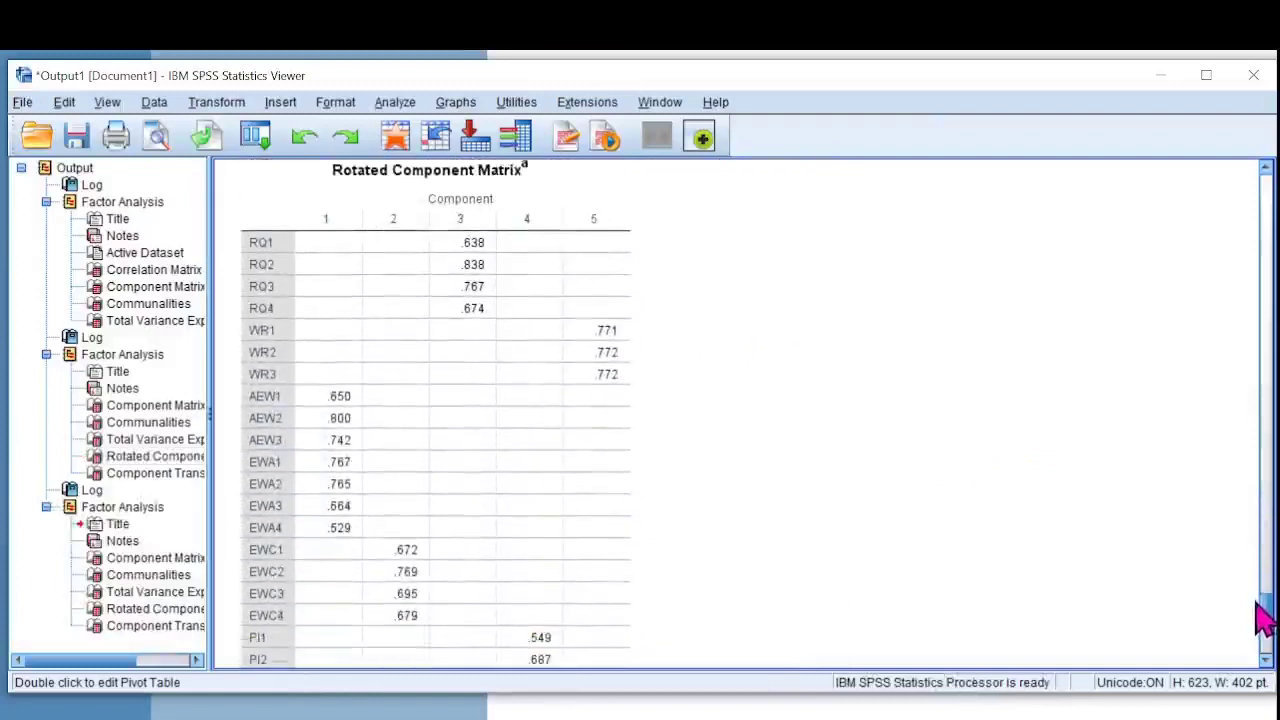
scroll(1265, 617, "down", 2)
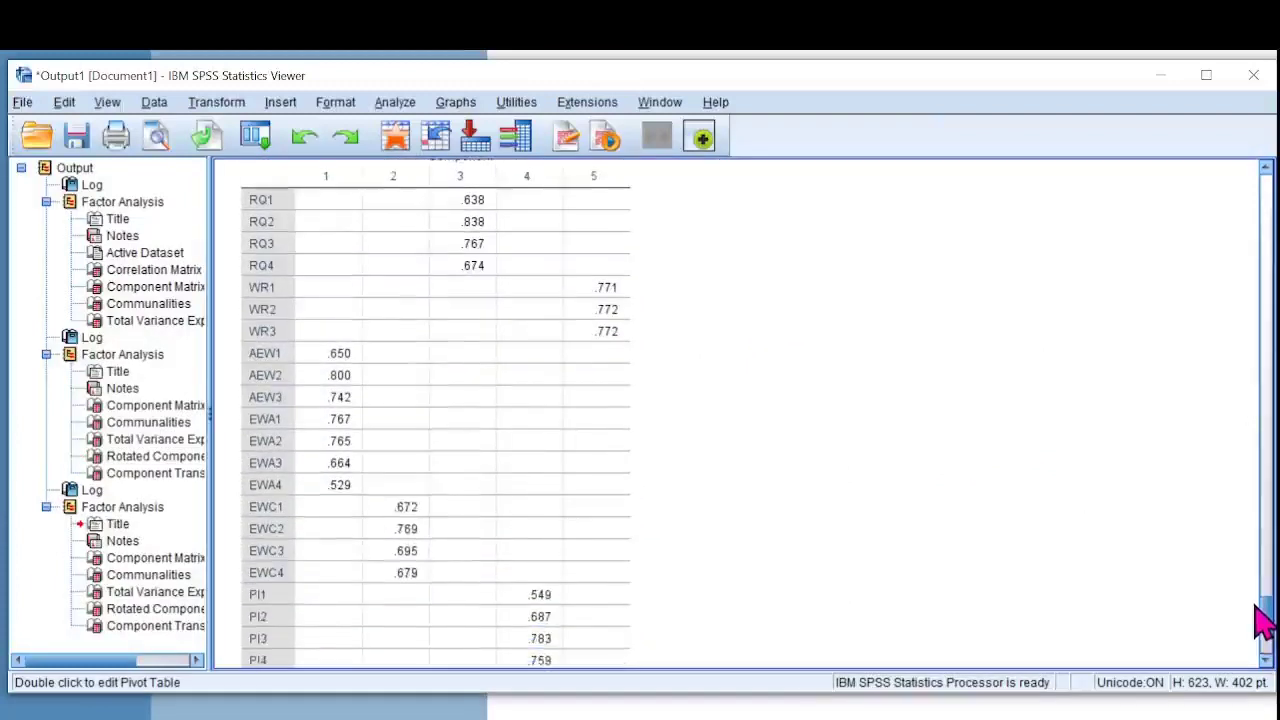
scroll(1265, 620, "down", 3)
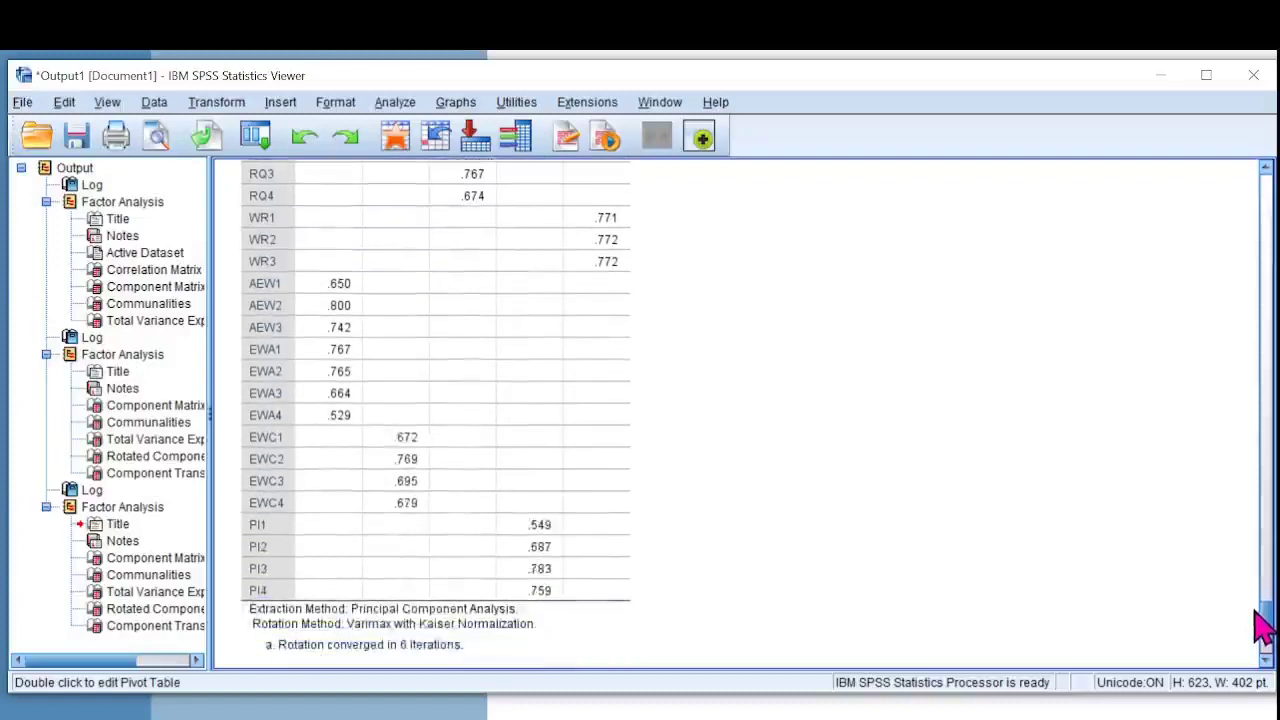
scroll(1262, 620, "up", 5)
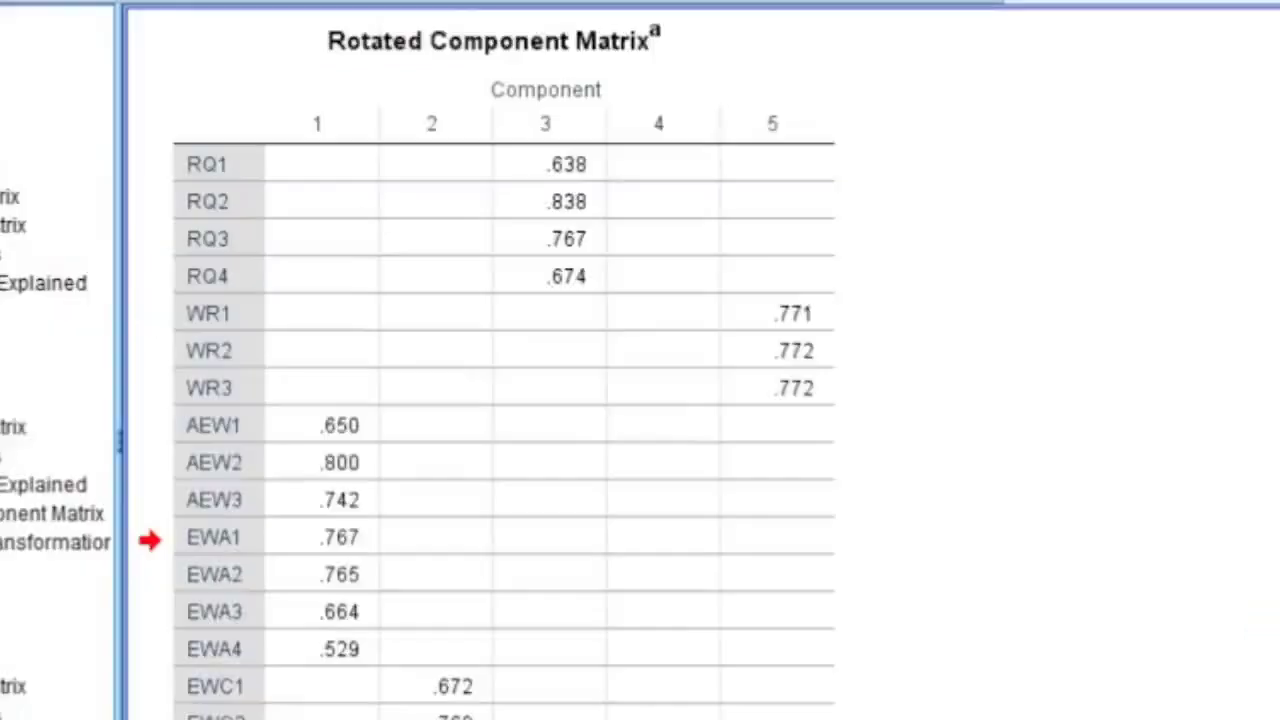
left_click(336, 52)
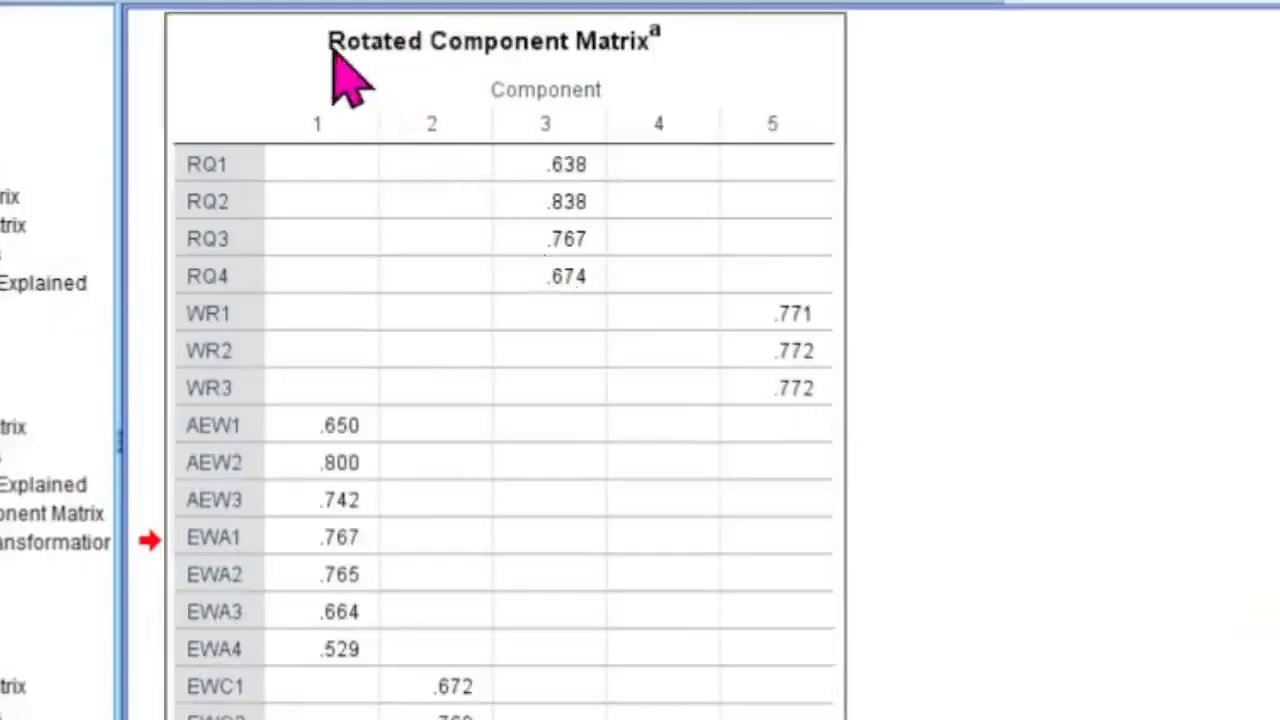
right_click(336, 52)
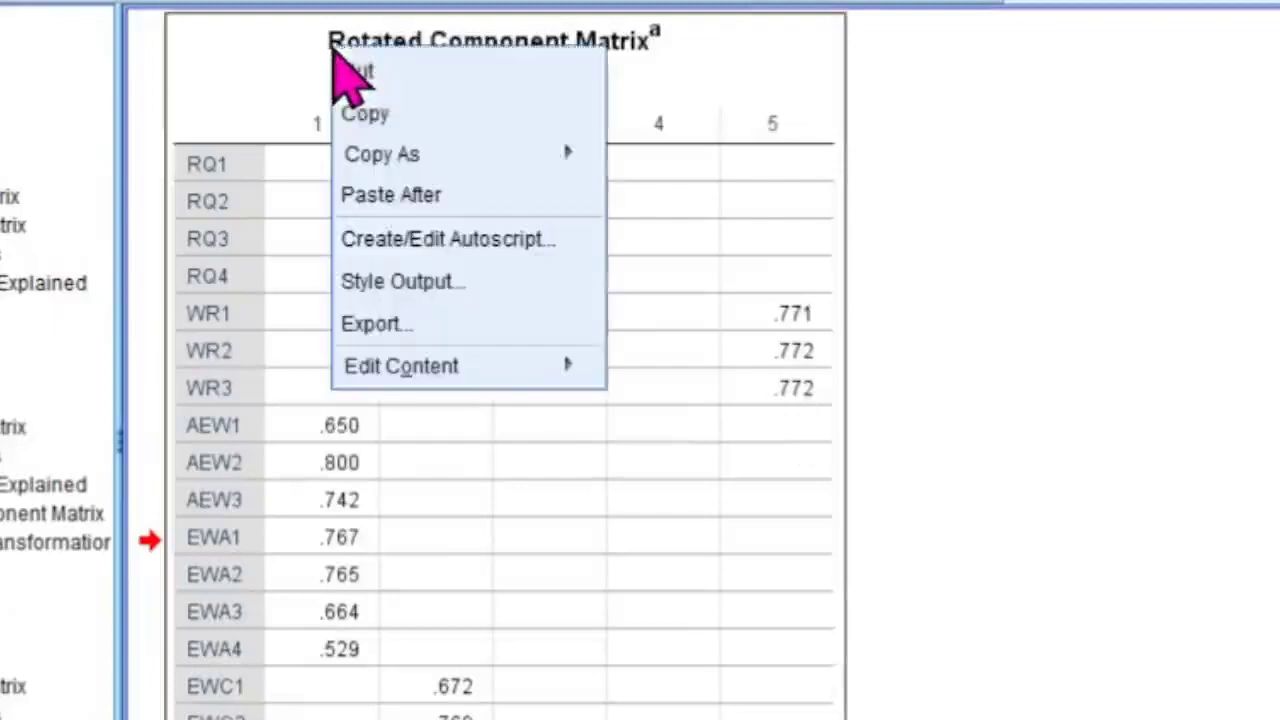
left_click(372, 113)
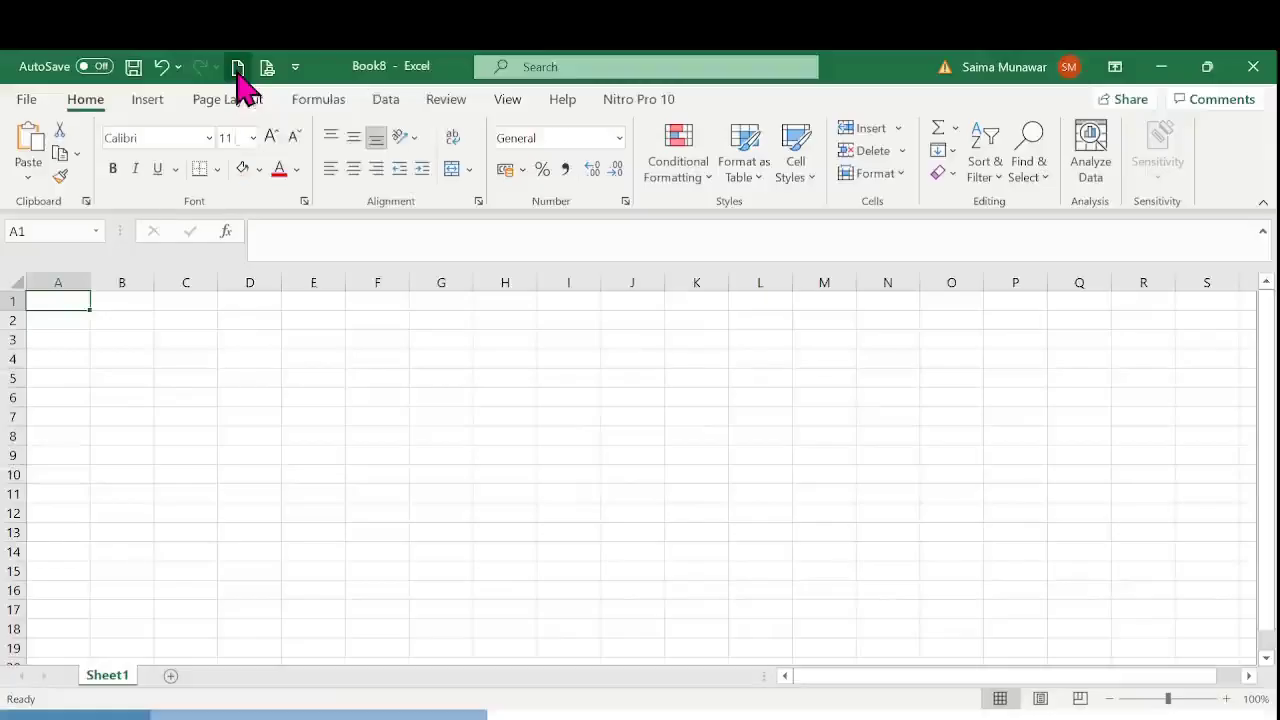
key("ctrl+v")
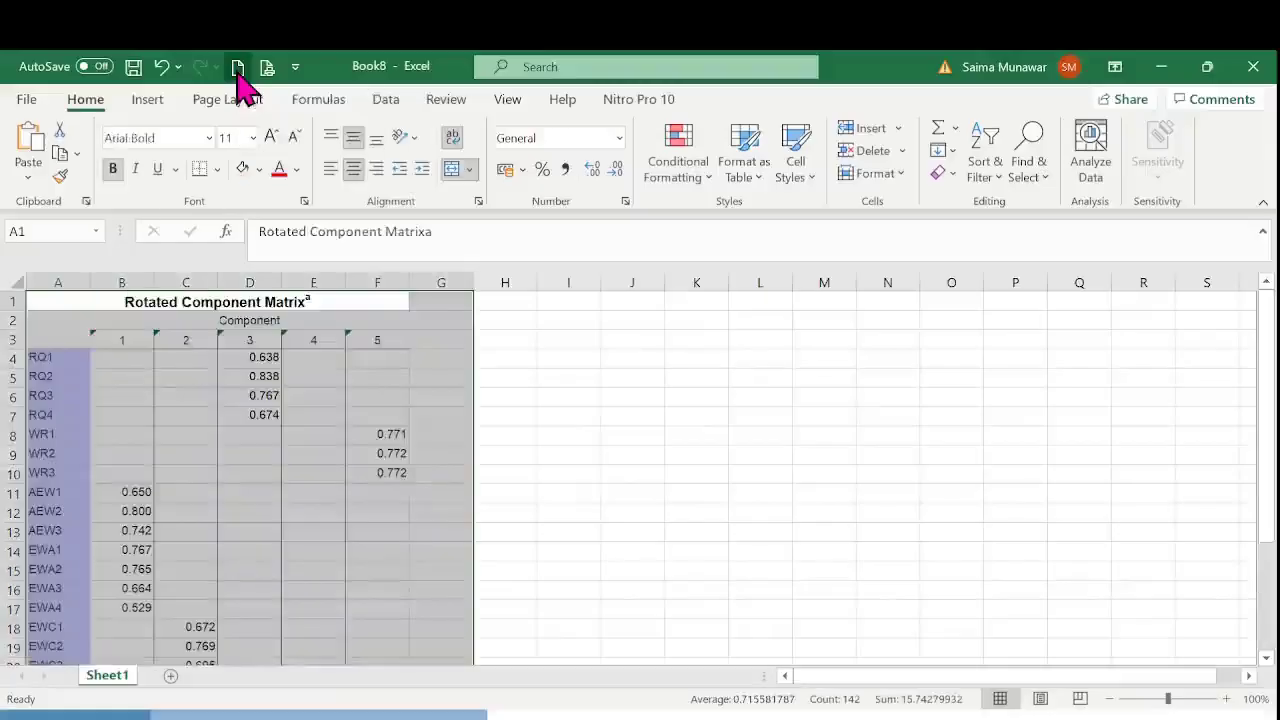
Clear the matrix title and component headings in A1:F3.
left_click(610, 375)
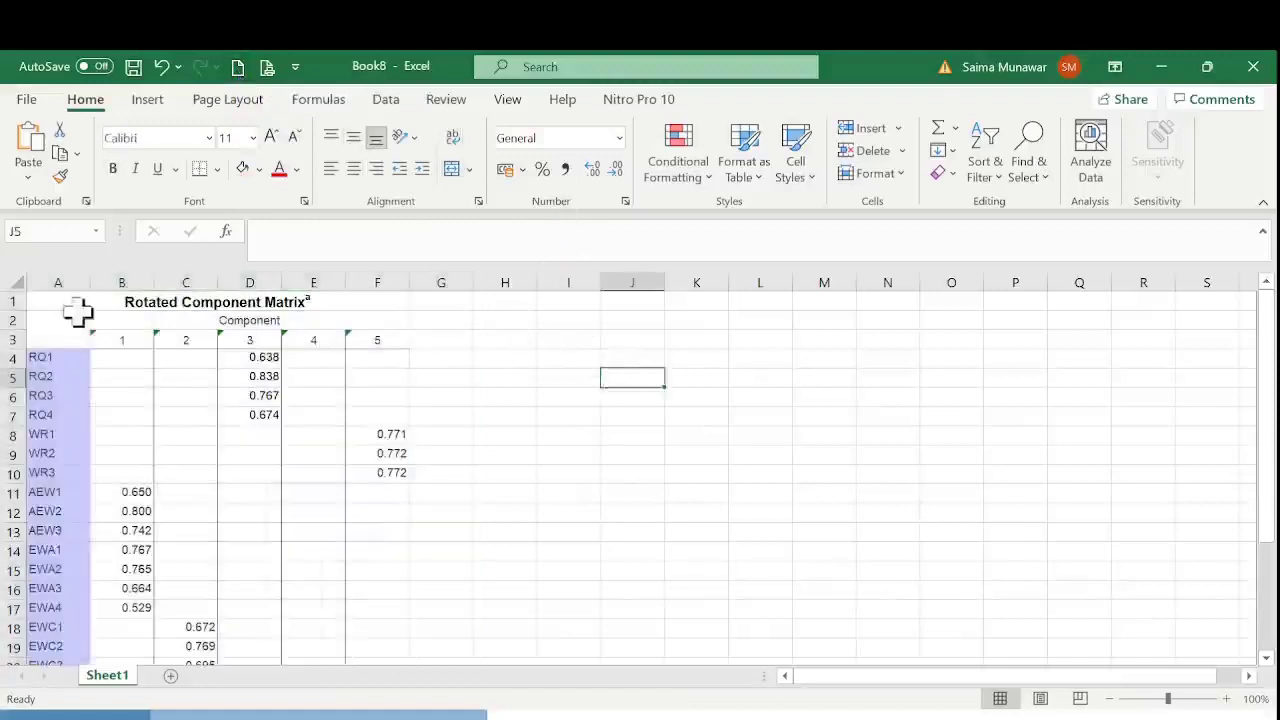
left_click_drag(34, 300, 357, 338)
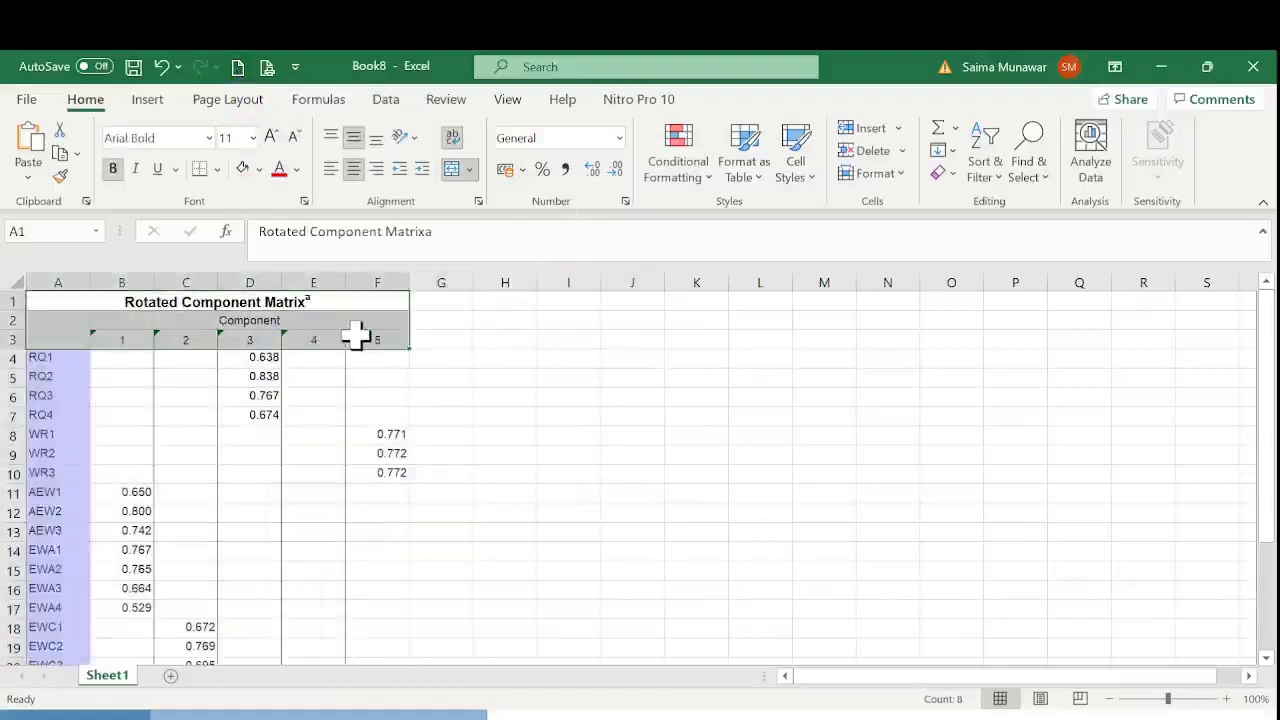
key("Delete")
left_click(417, 377)
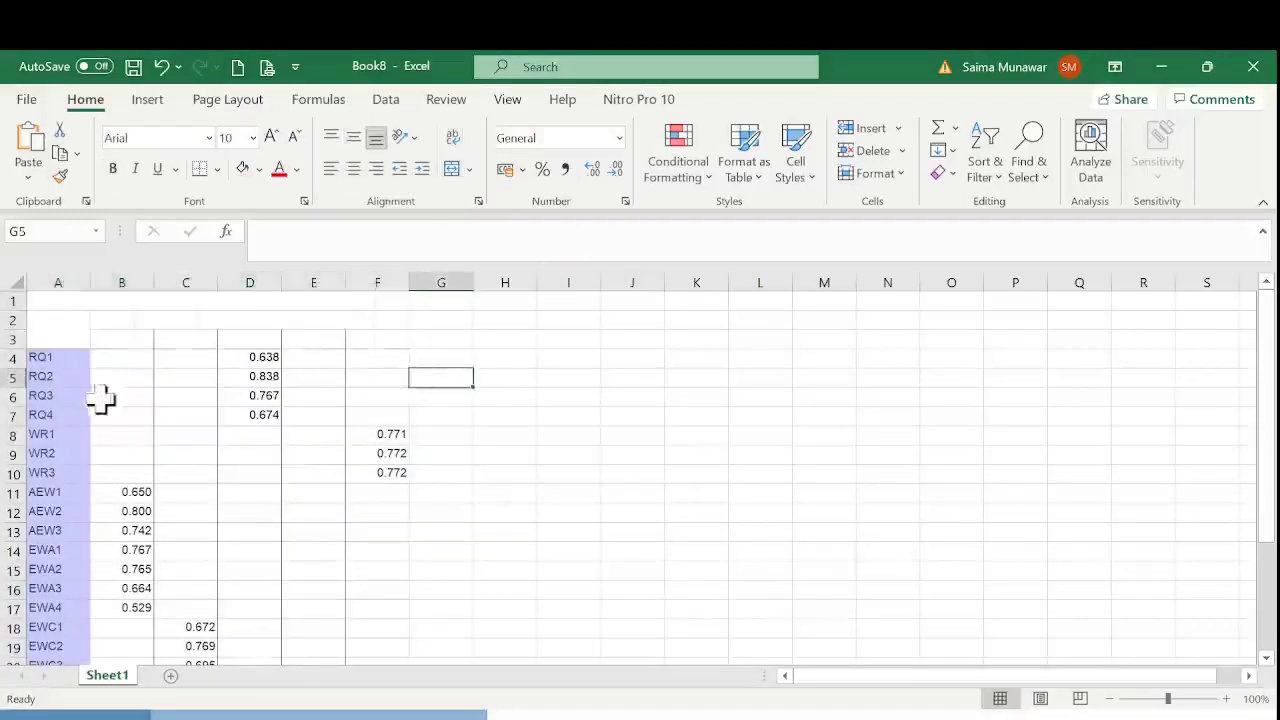
Move the RQ1–RQ4 loadings from column D and the WR1–WR3 loadings from column F into column B beside their items.
left_click_drag(262, 357, 256, 424)
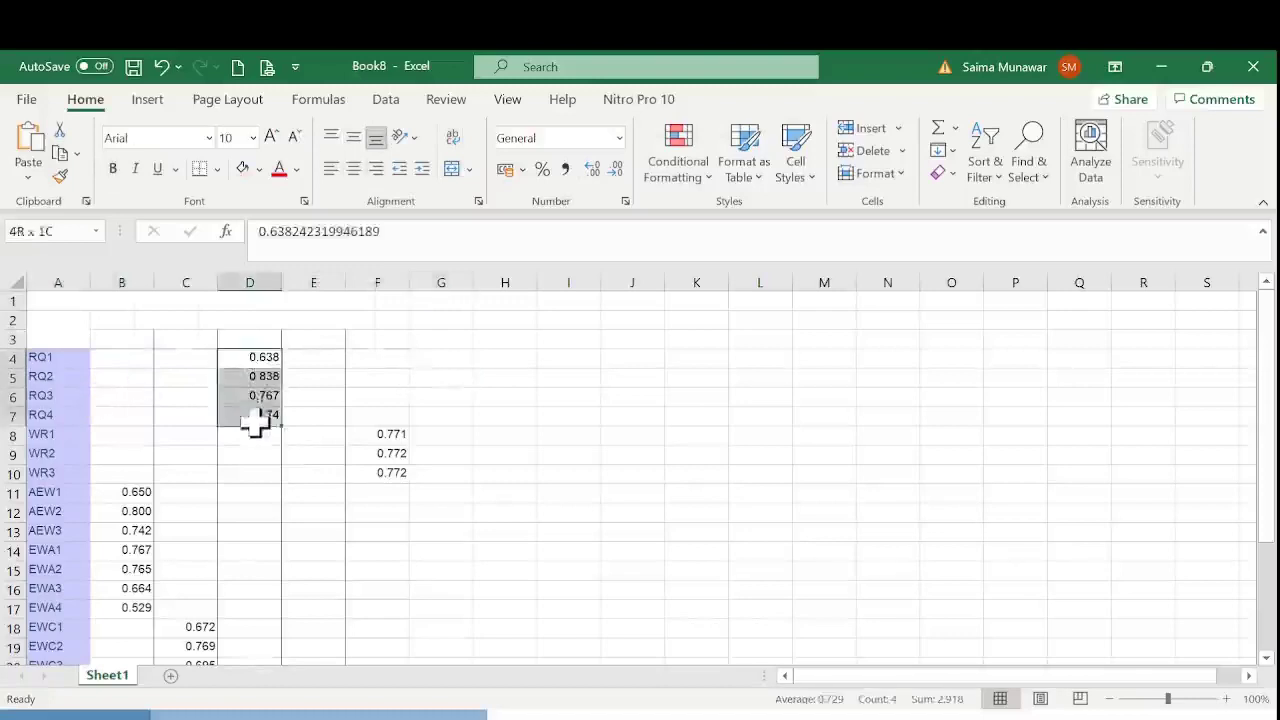
key("ctrl+x")
left_click(106, 357)
key("ctrl+v")
left_click_drag(380, 434, 366, 466)
key("ctrl+x")
left_click(137, 434)
key("ctrl+v")
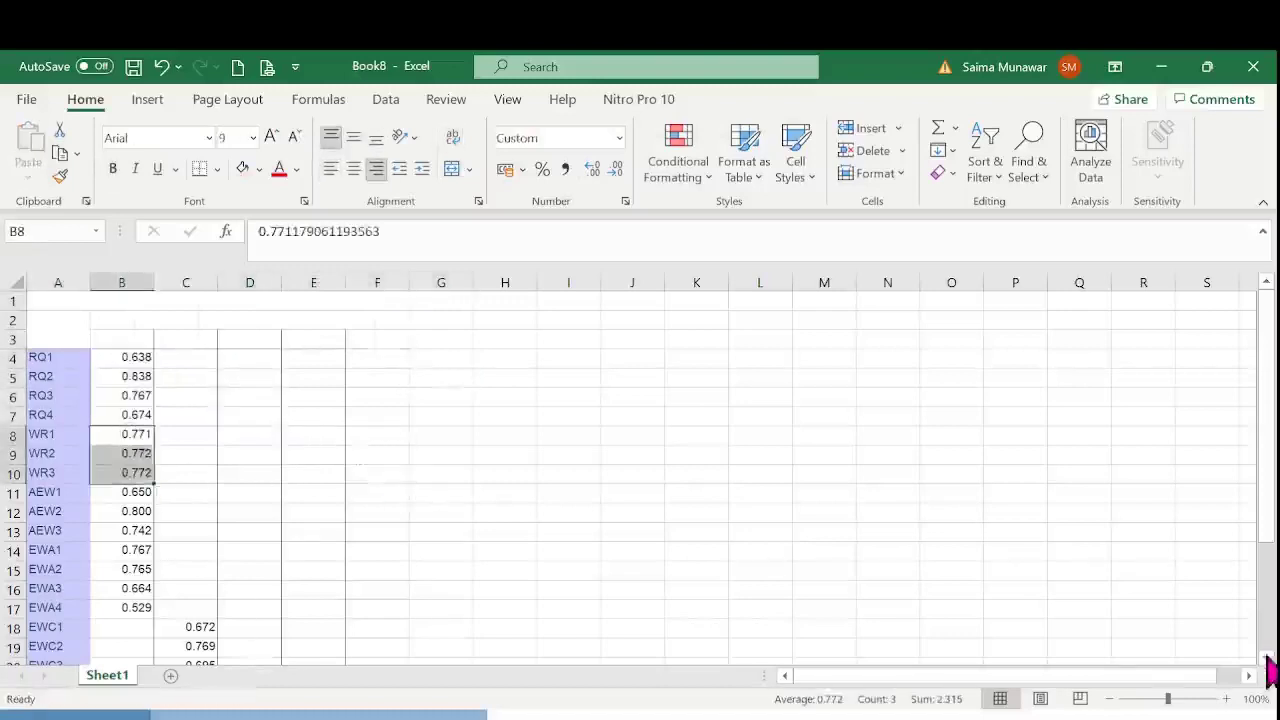
Move the EWC1–EWC4 loadings from column C and the PI1–PI4 loadings from column E into column B beside their items.
scroll(1266, 657, "down", 3)
left_click_drag(186, 472, 194, 522)
key("ctrl+x")
left_click(106, 472)
key("ctrl+v")
left_click_drag(320, 549, 329, 600)
key("ctrl+x")
left_click(134, 552)
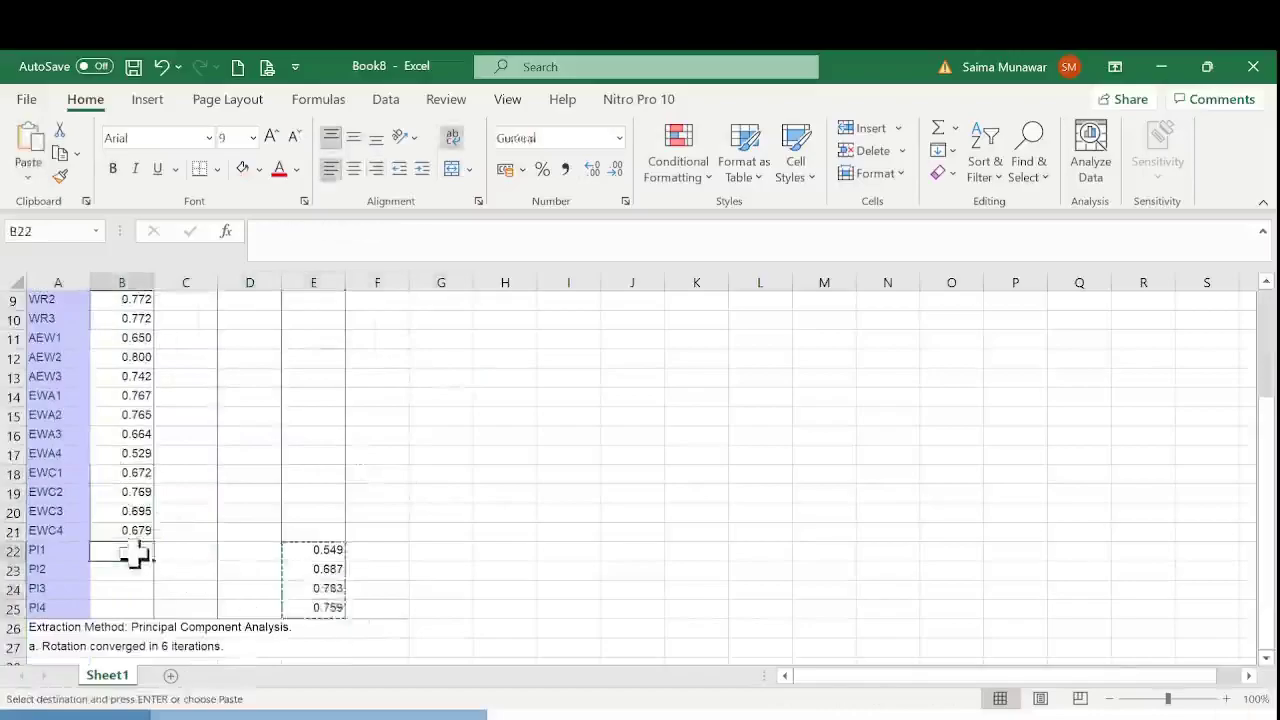
key("ctrl+v")
Label the loadings column "l" in B3 and the squared-loadings column "lsq" in C3.
scroll(1271, 528, "up", 3)
left_click(145, 339)
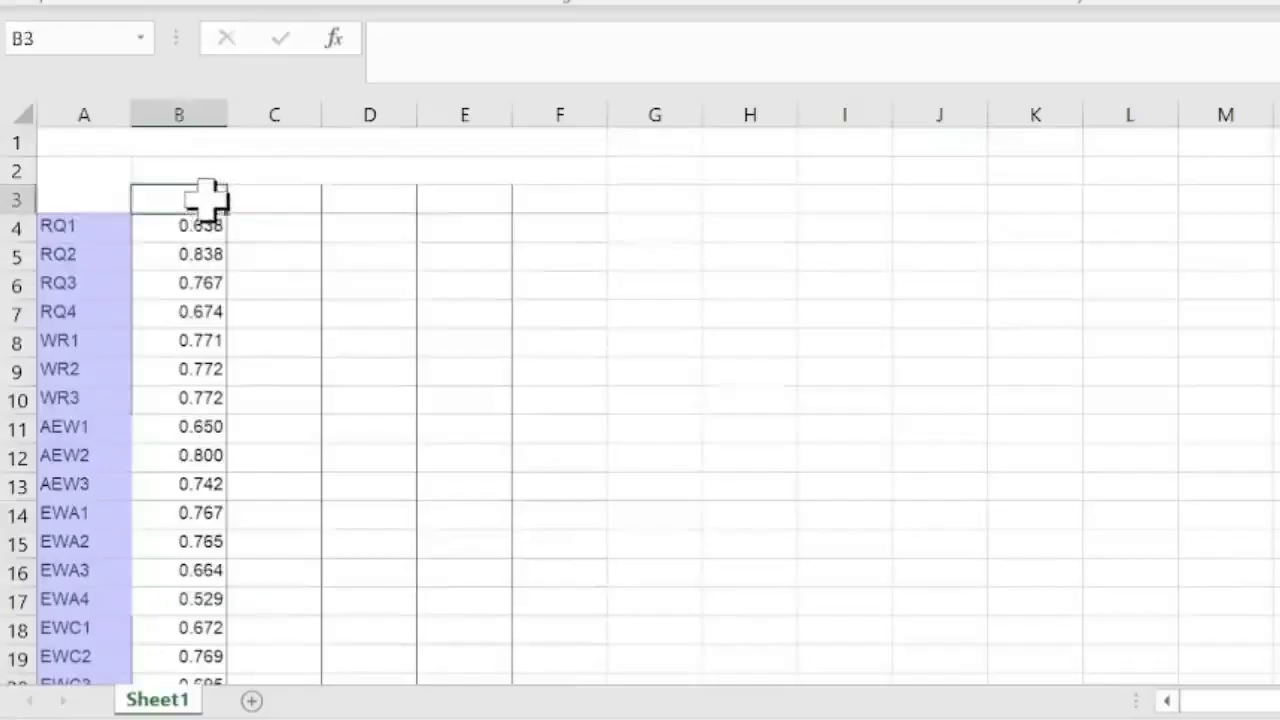
double_click(206, 199)
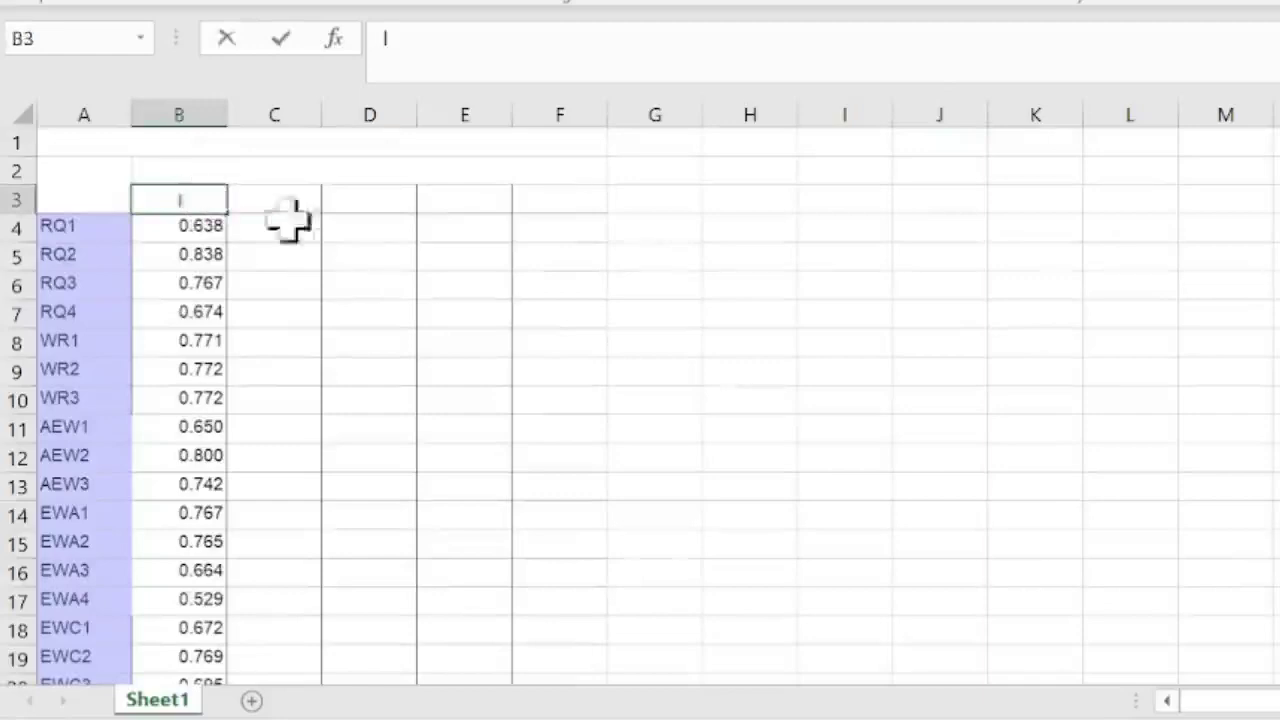
left_click(314, 273)
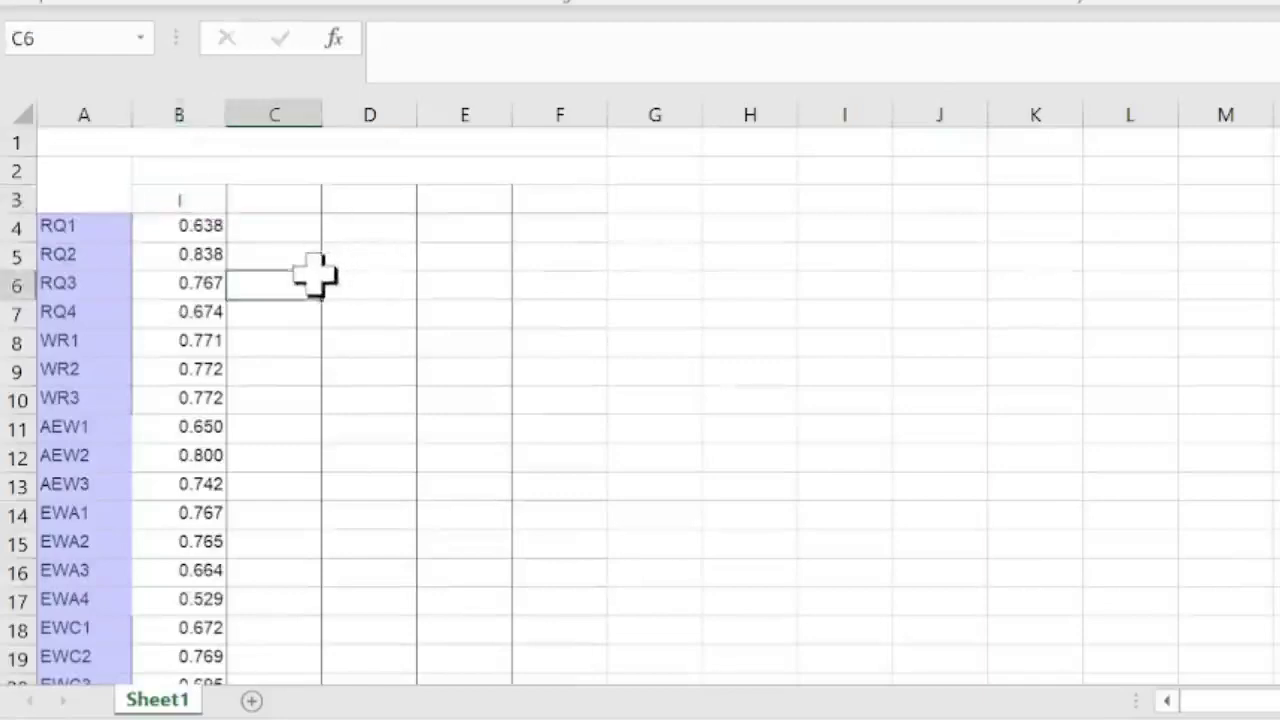
left_click(270, 203)
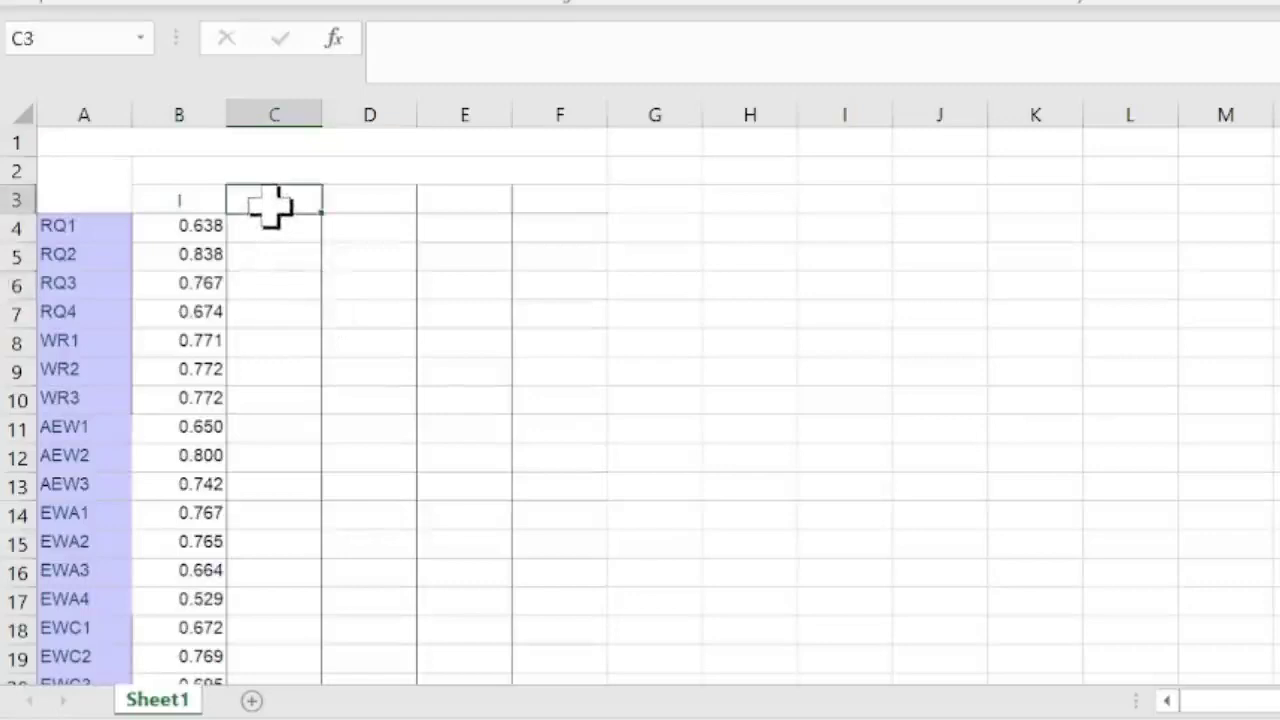
type("I")
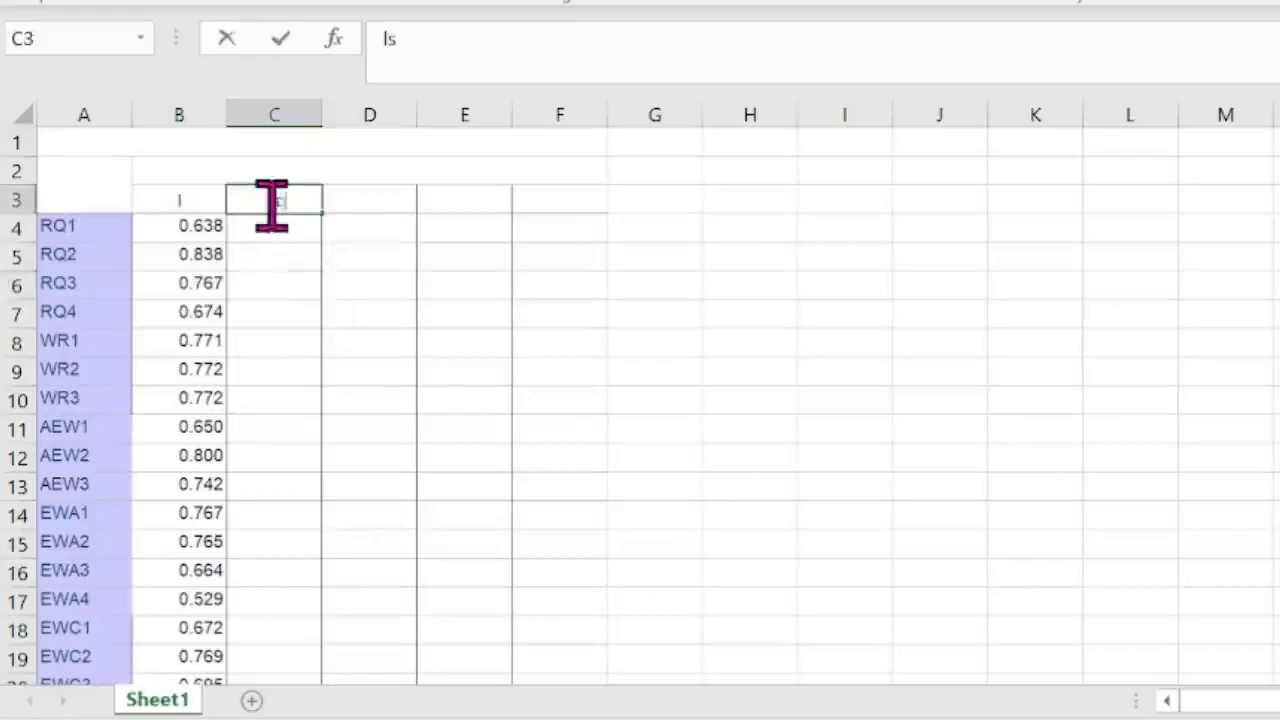
type("sq")
key("Return")
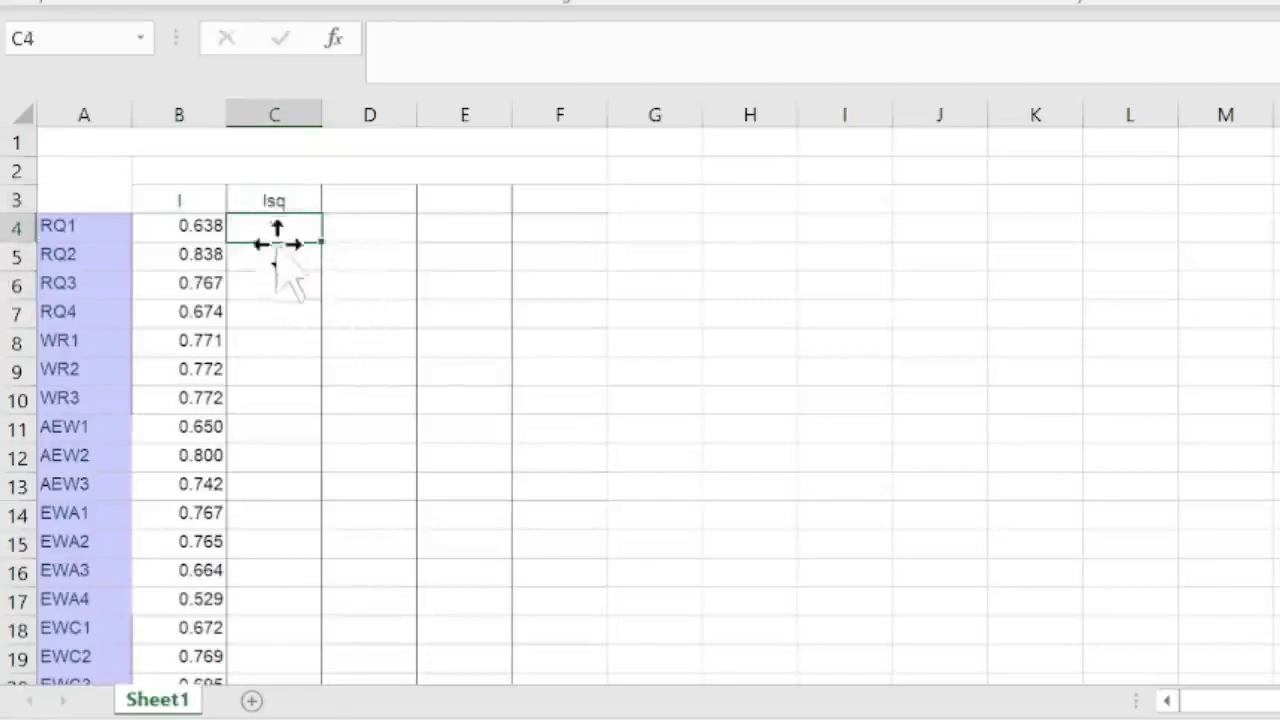
Square the RQ1 loading in C4 with =B4^2 and fill the formula down to C25.
type("=")
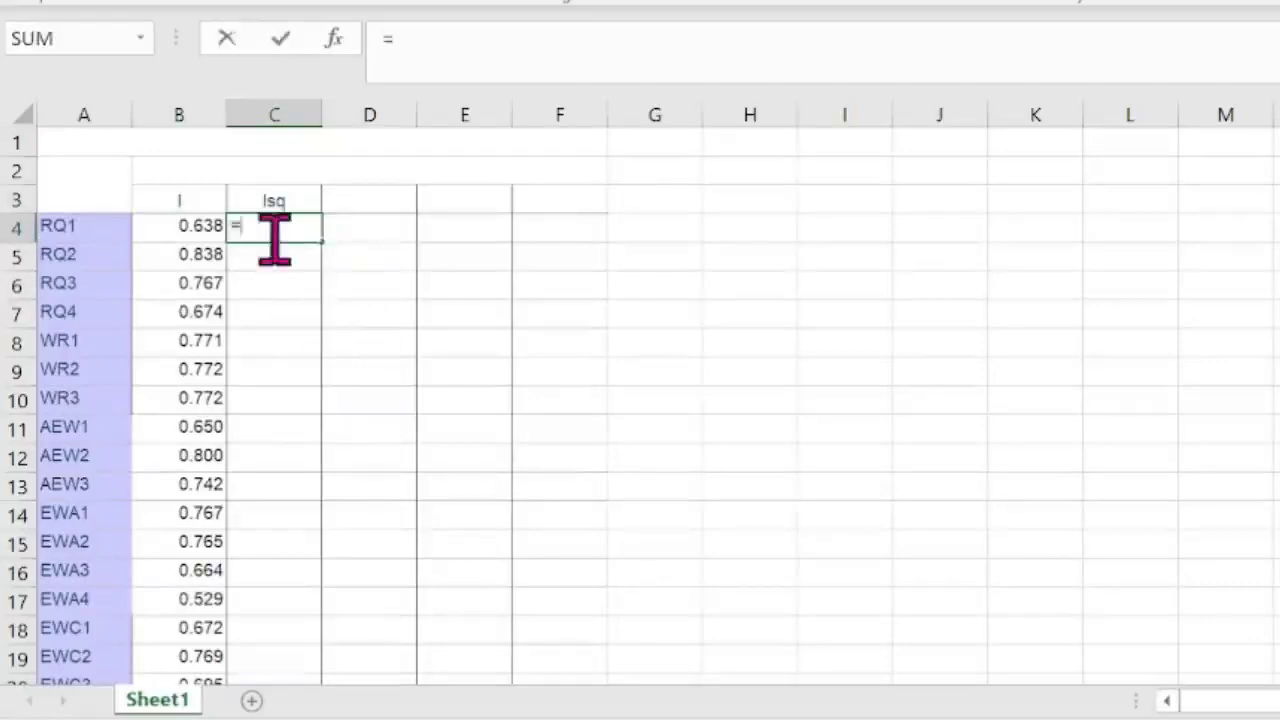
left_click(213, 226)
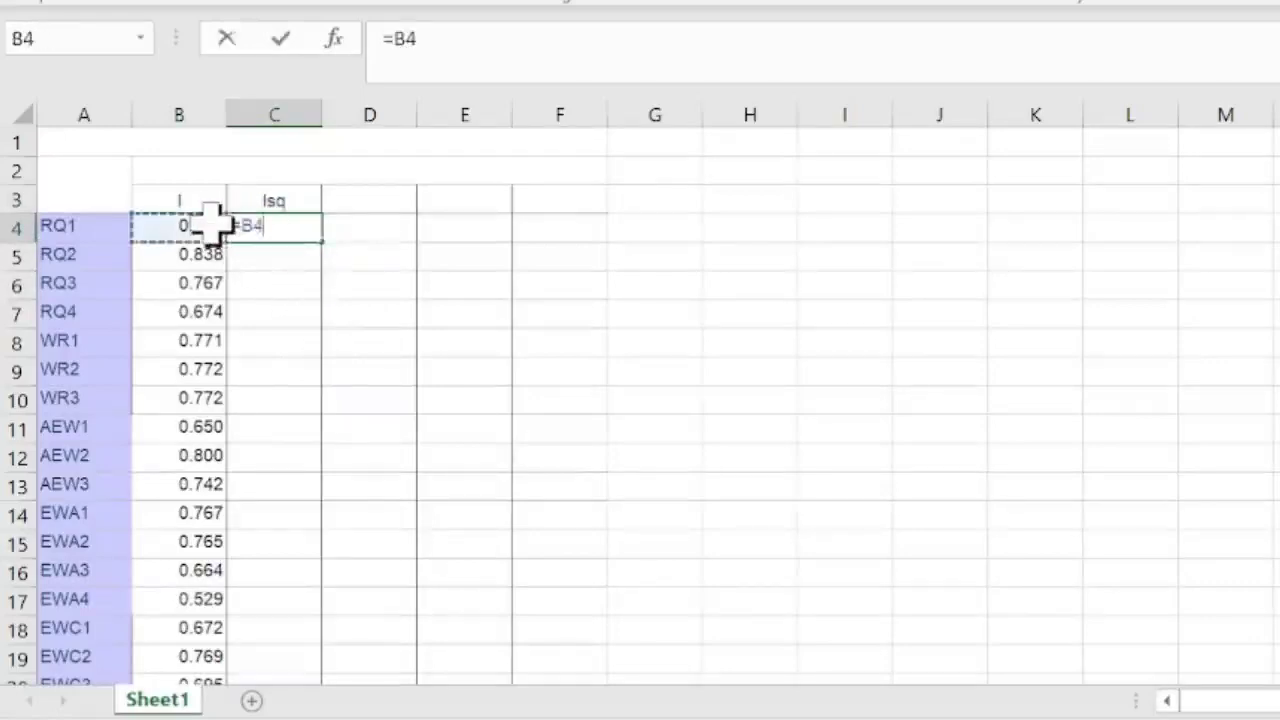
type("^")
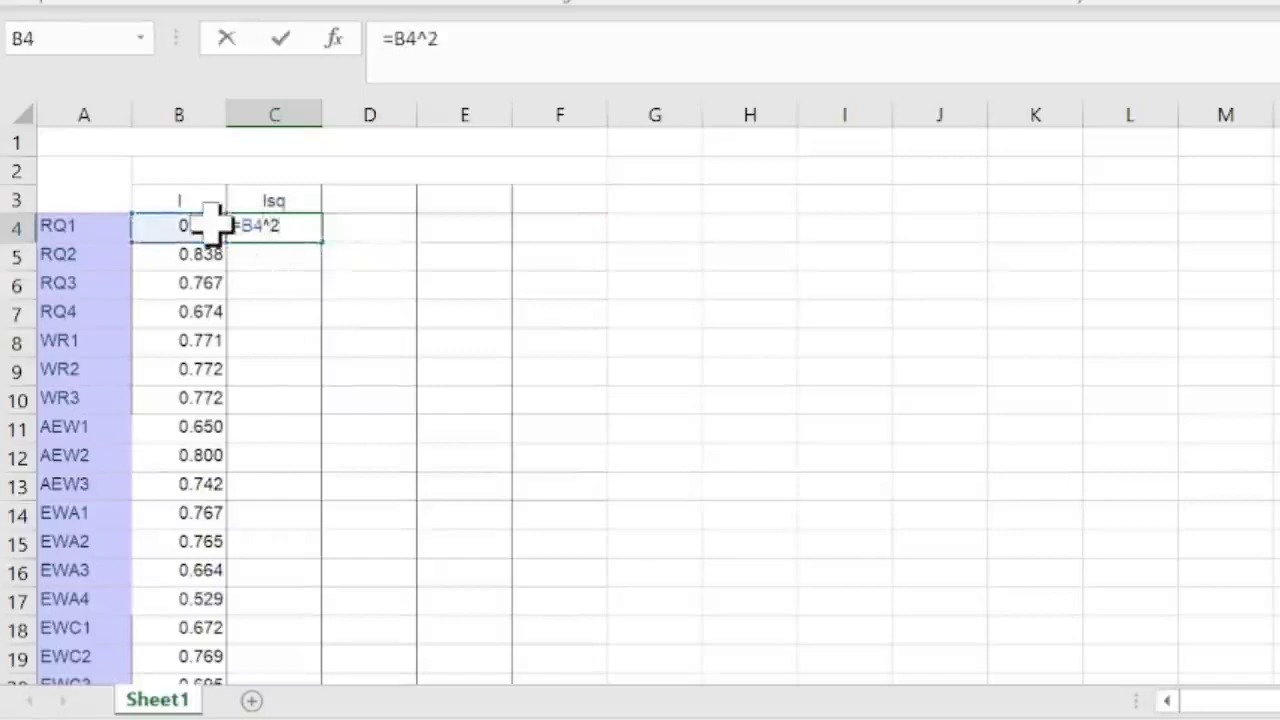
type("2")
key("Return")
left_click(345, 236)
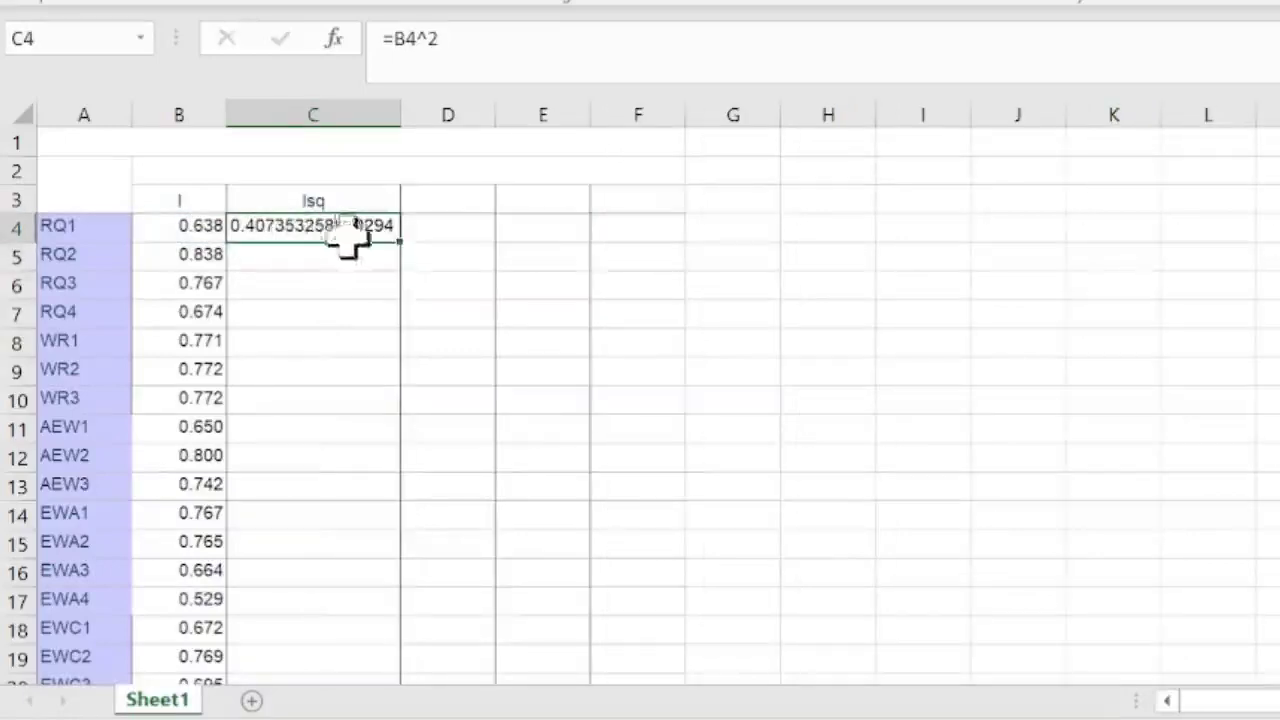
left_click_drag(405, 247, 368, 586)
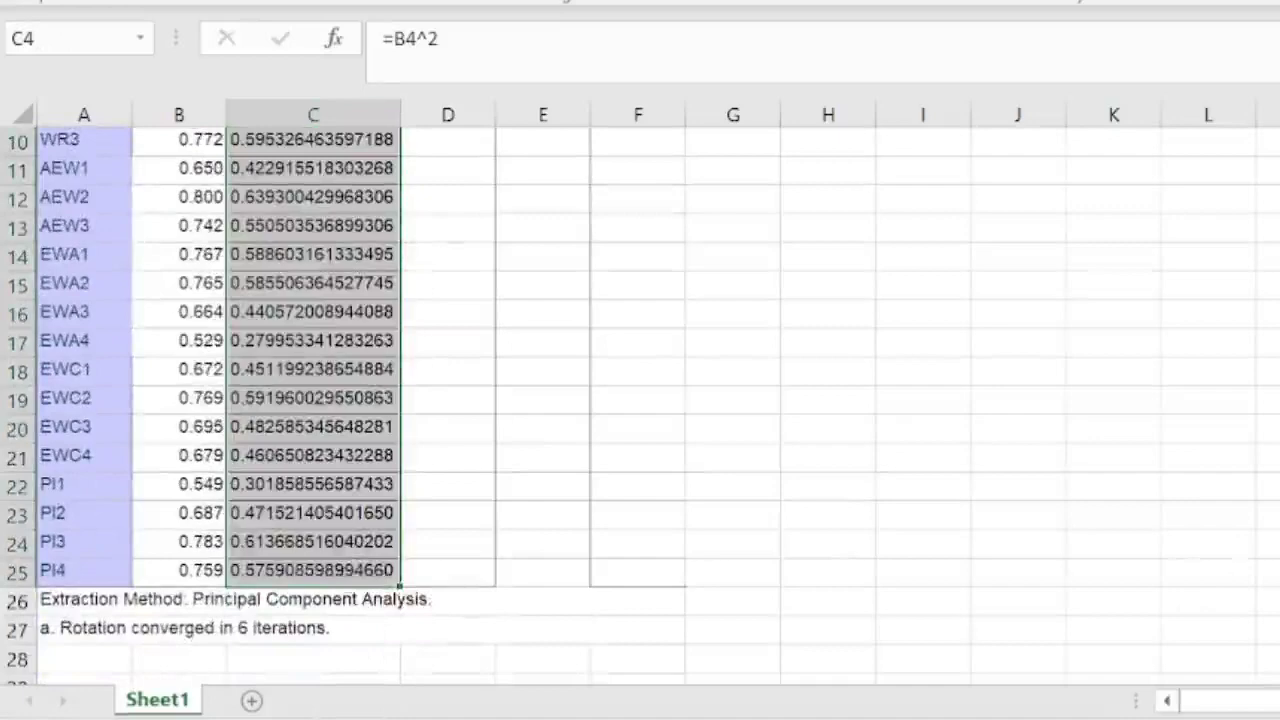
scroll(1015, 327, "up", 3)
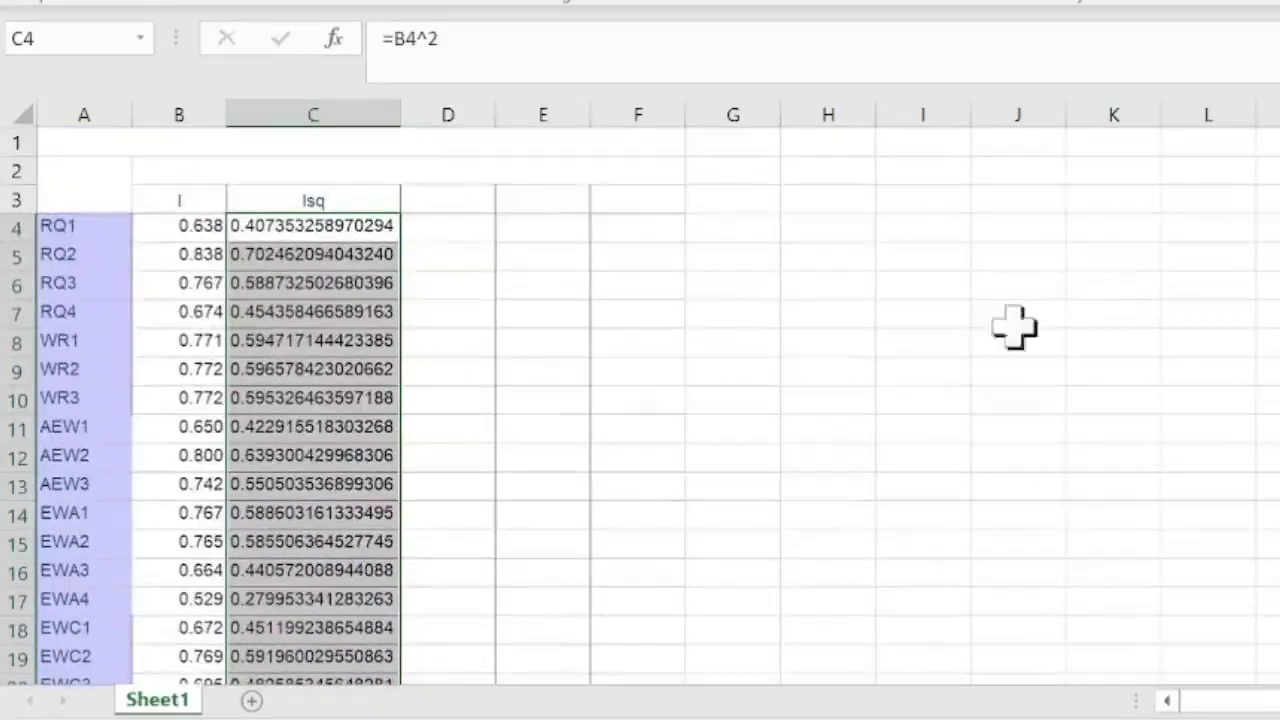
Narrow column C and reduce the squared loadings in C4:C25 to five decimal places.
left_click_drag(398, 114, 342, 114)
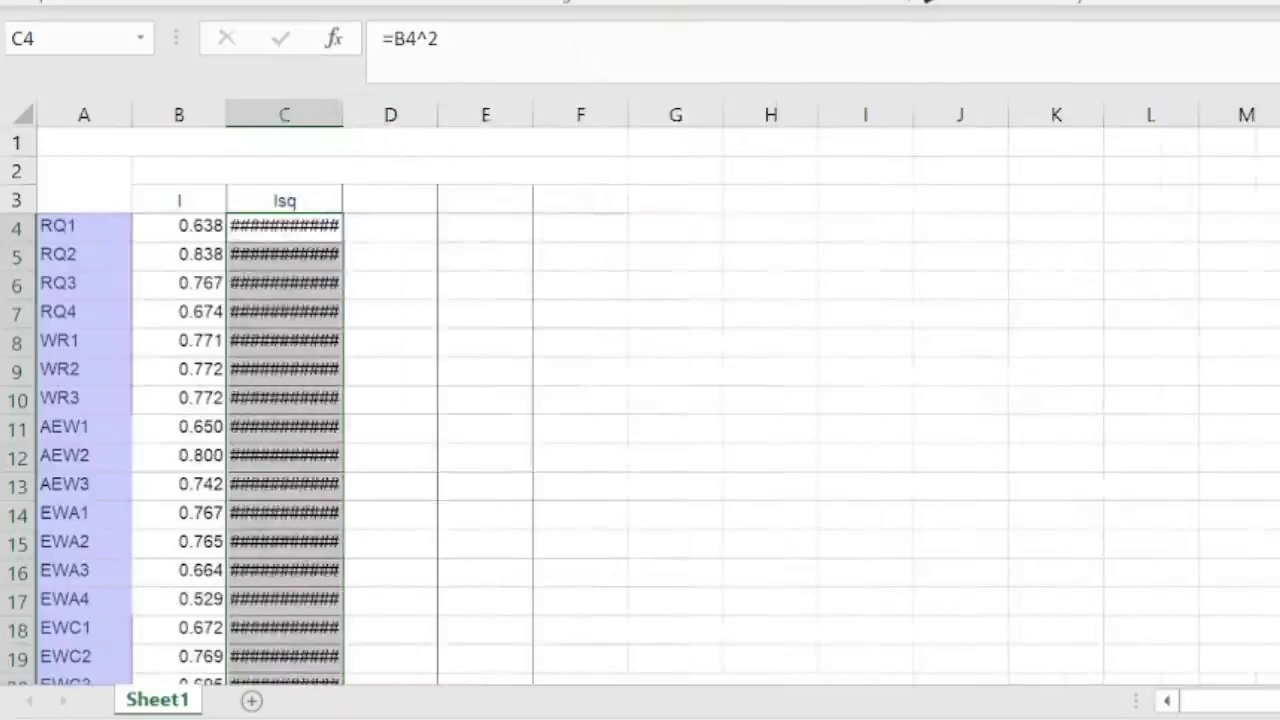
key("alt+h")
key("9")
key("alt+h")
key("9")
key("alt+h")
key("9")
key("alt+h")
key("9")
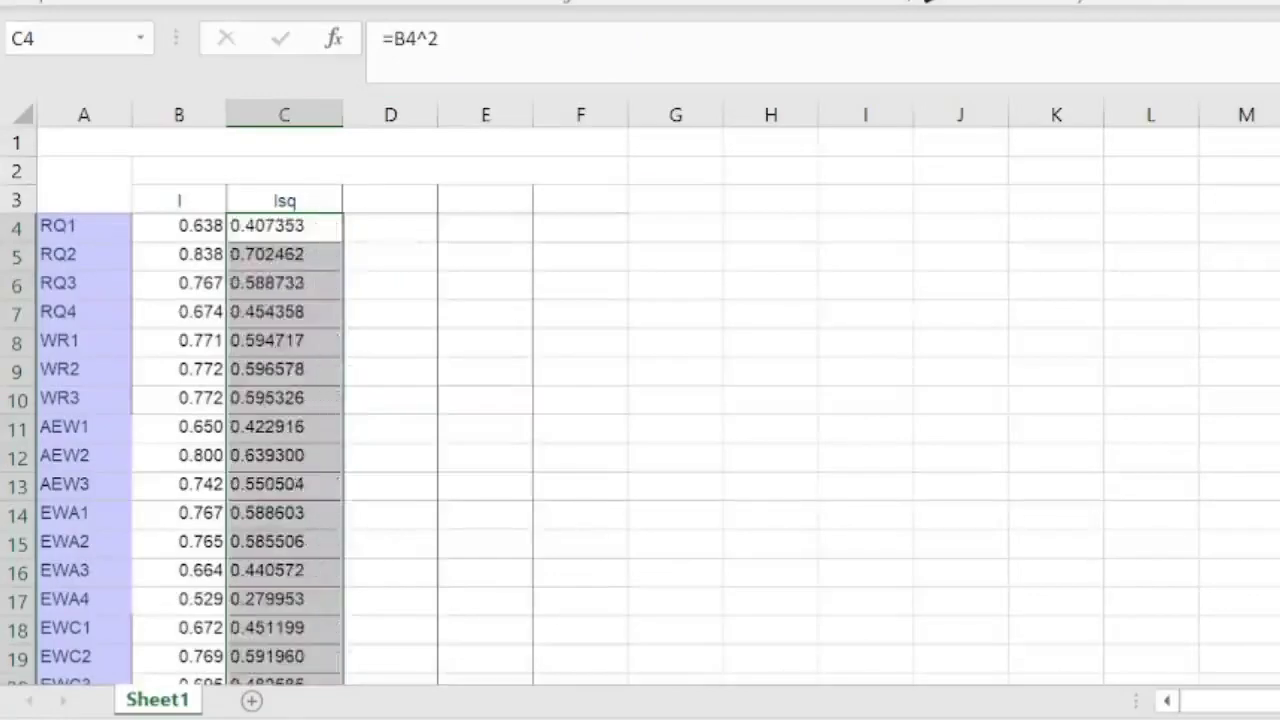
key("alt+h")
key("9")
Enter the note "Sq AVE > correlation" in cell I4.
left_click(838, 228)
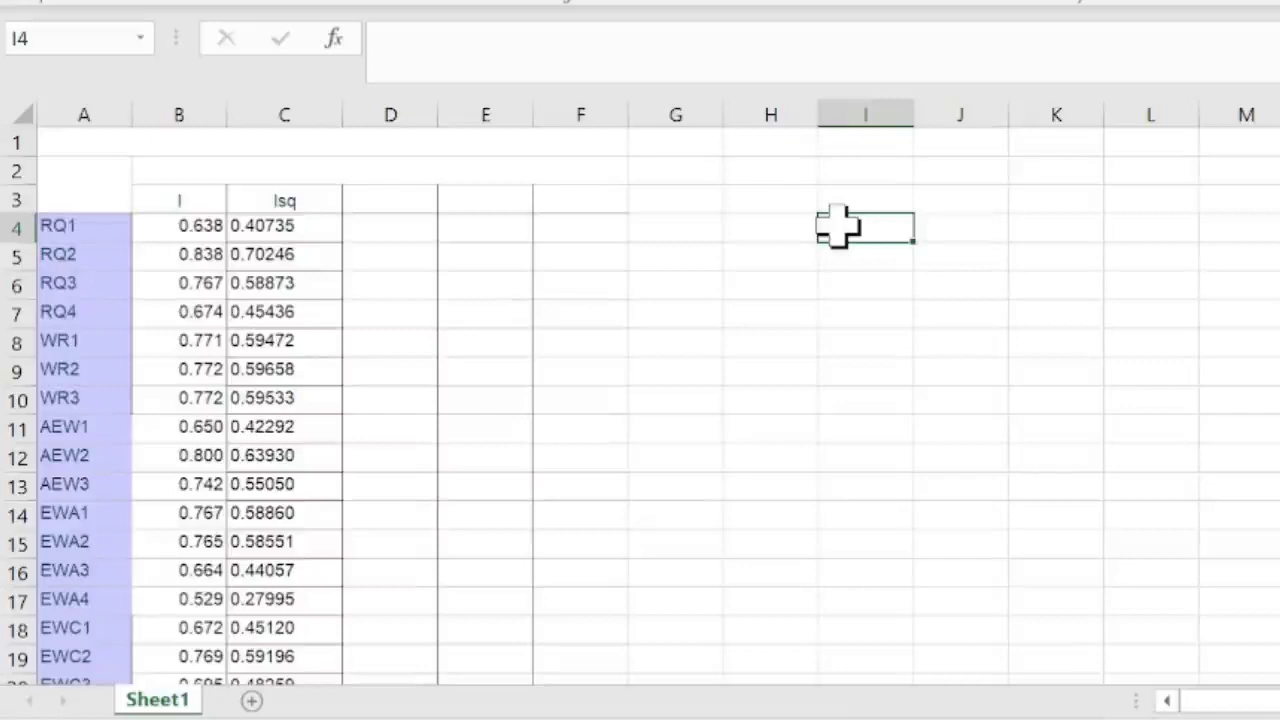
type("Sq AEV > correlation")
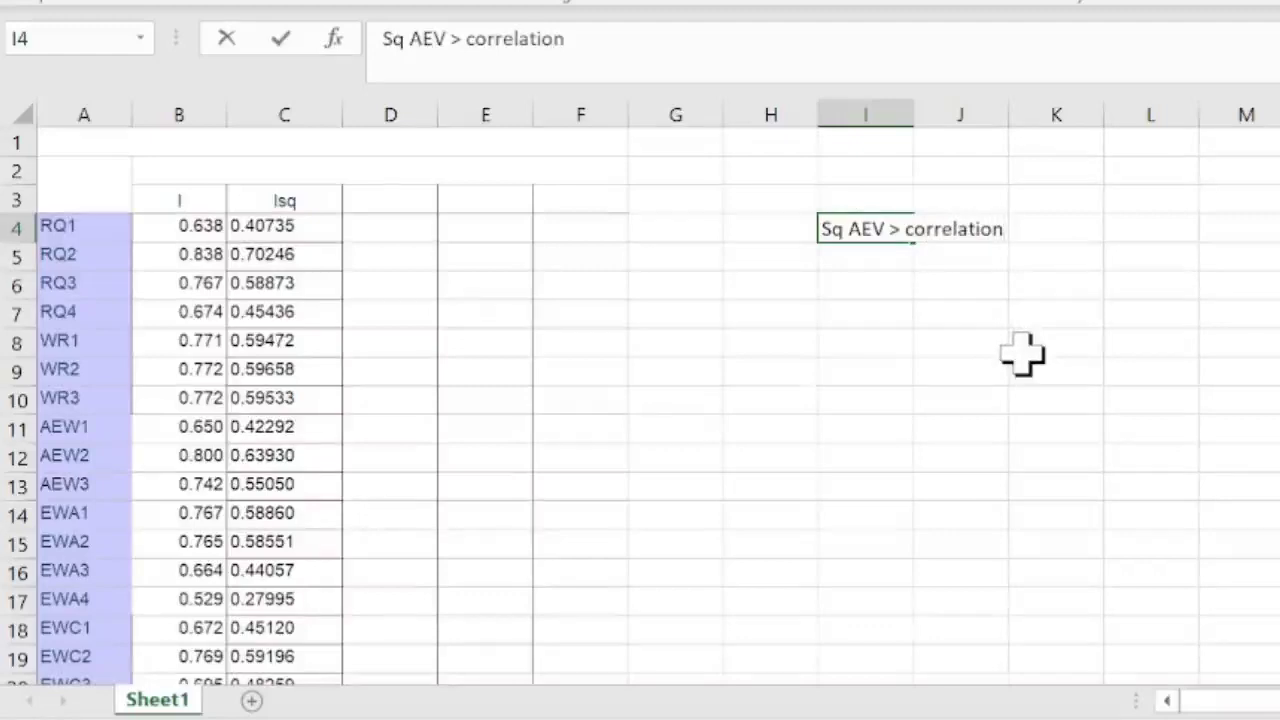
key("Return")
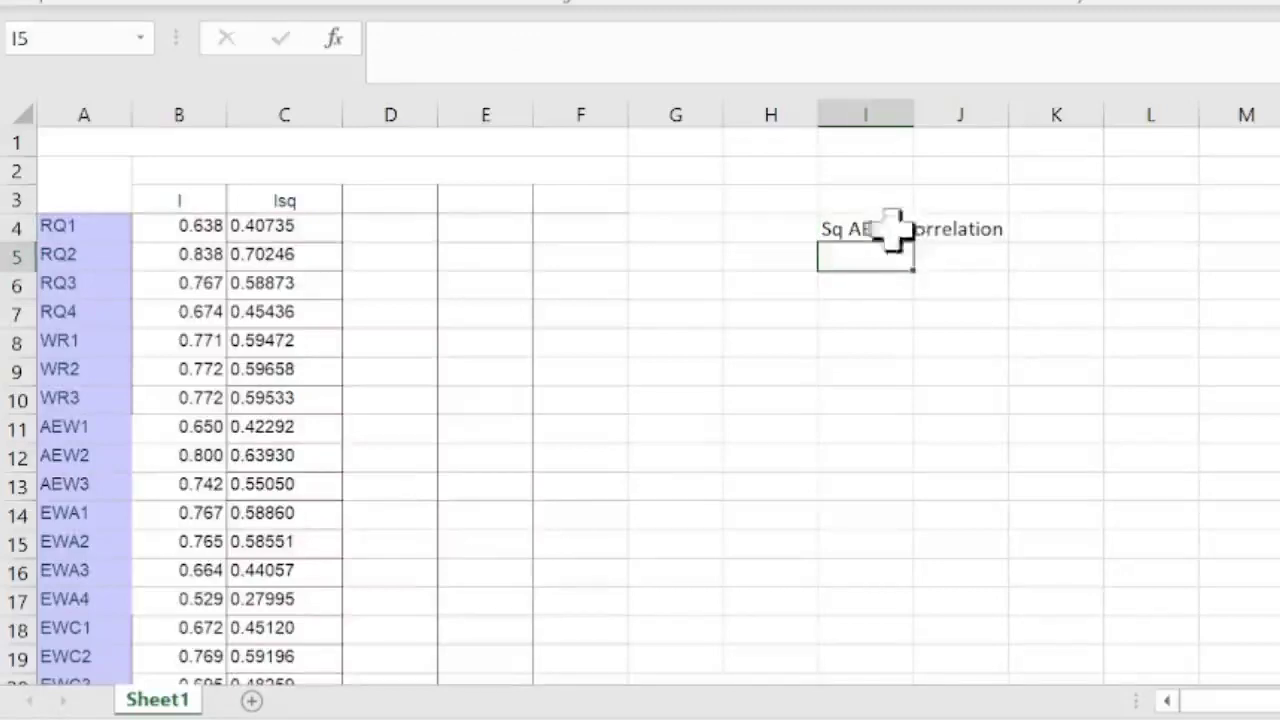
left_click(851, 228)
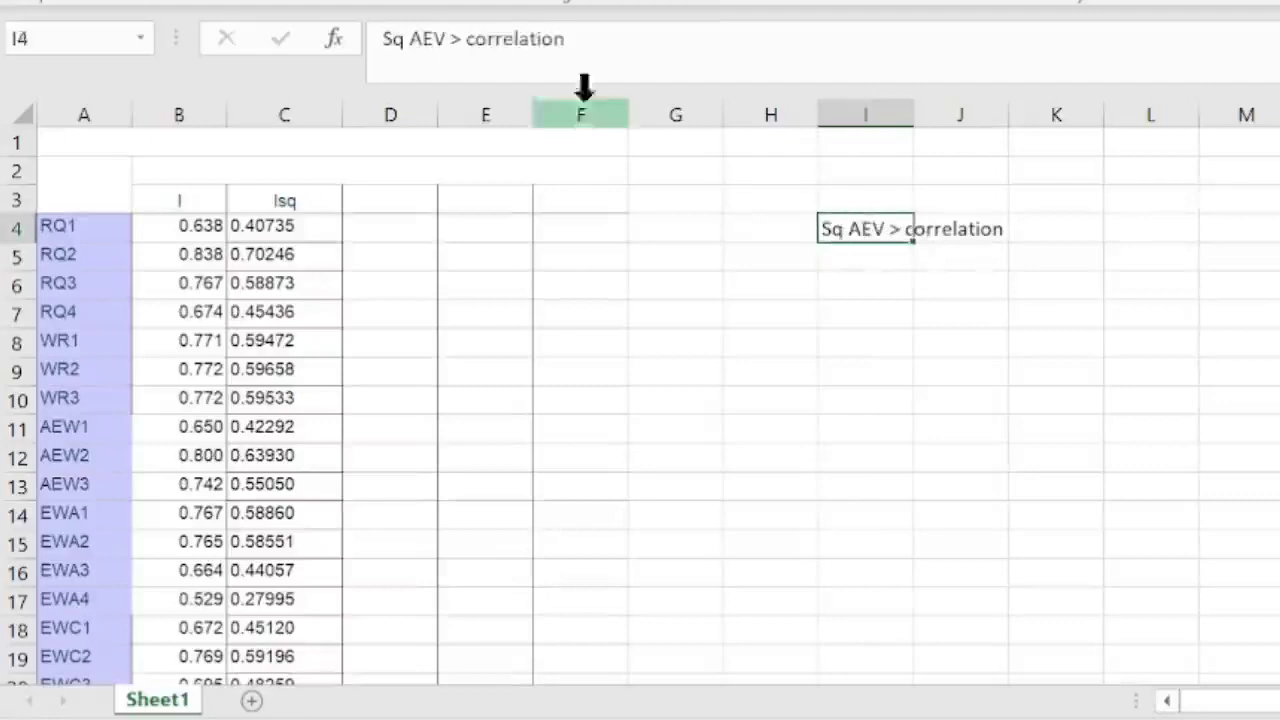
left_click(447, 42)
key("BackSpace")
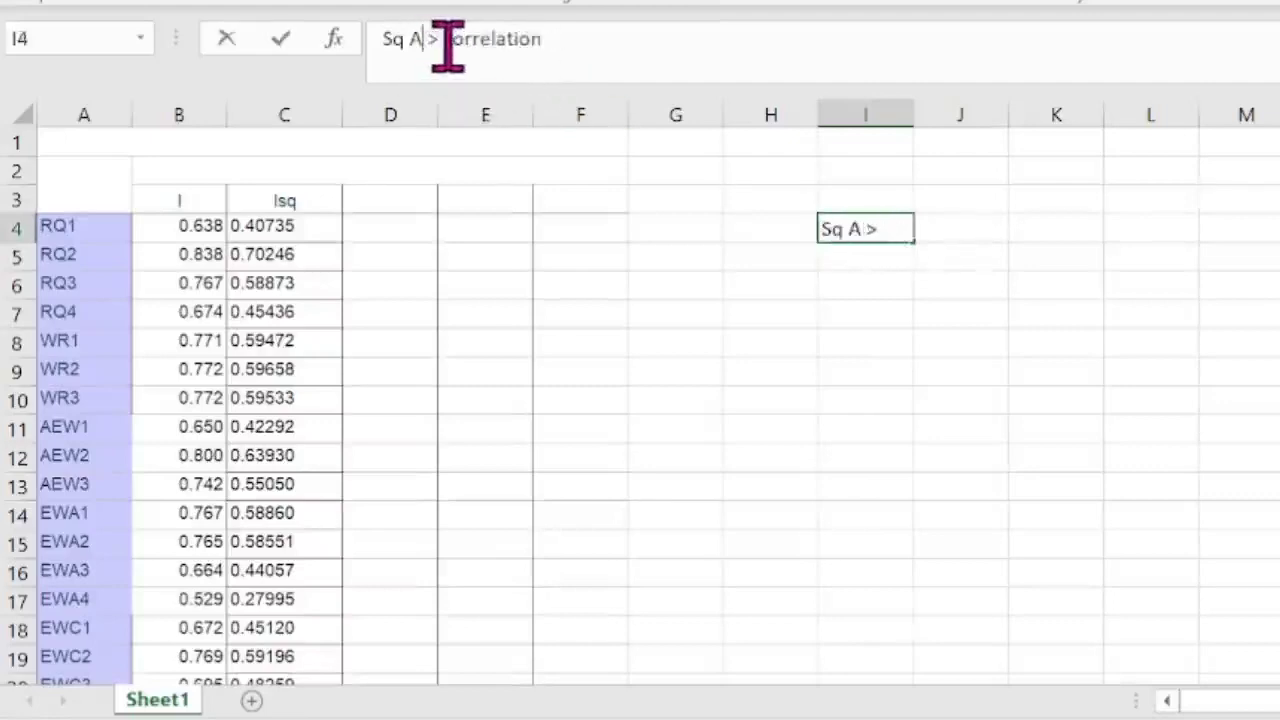
type("VE")
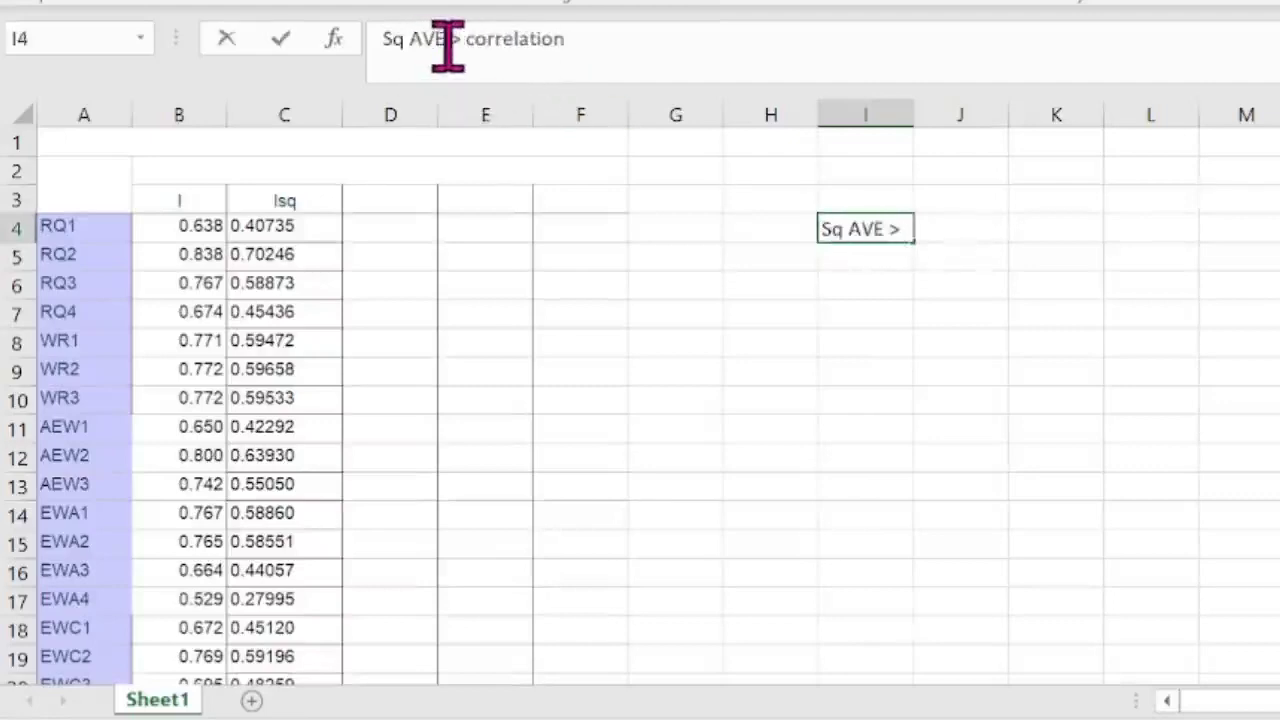
key("Return")
left_click(714, 540)
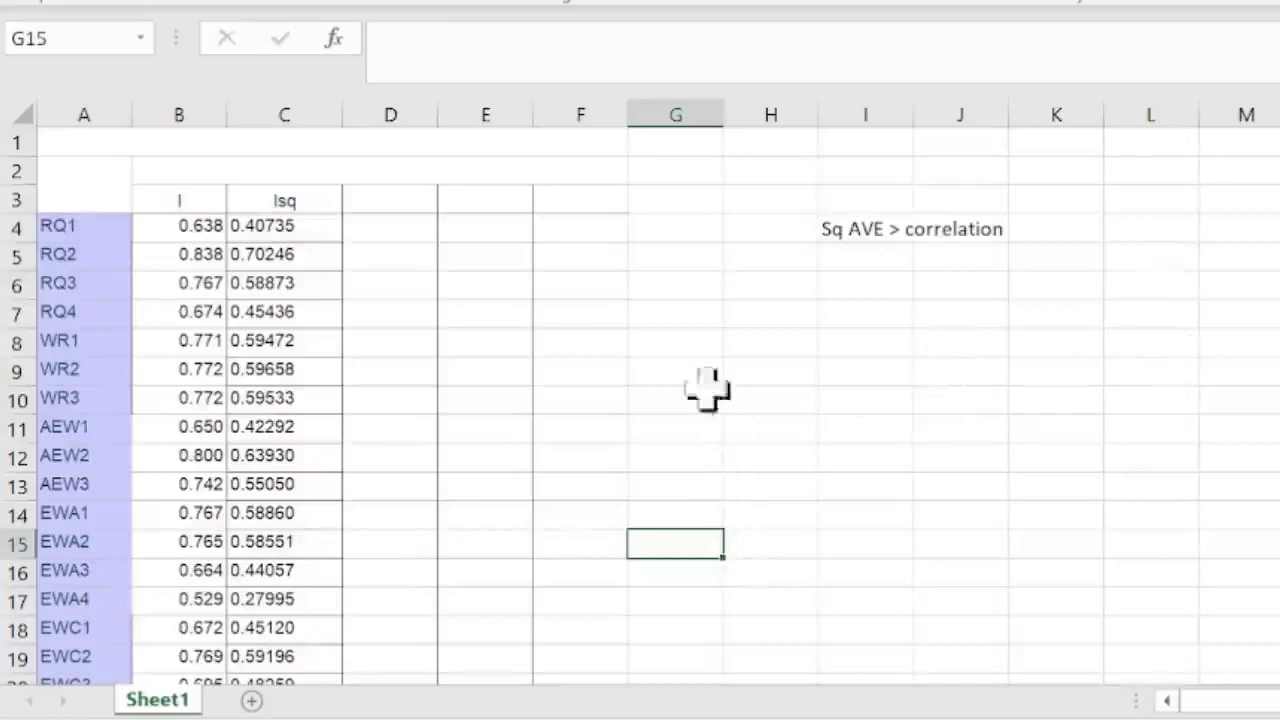
Average the squared RQ loadings in D7 with =AVERAGE(C4:C7).
left_click(420, 318)
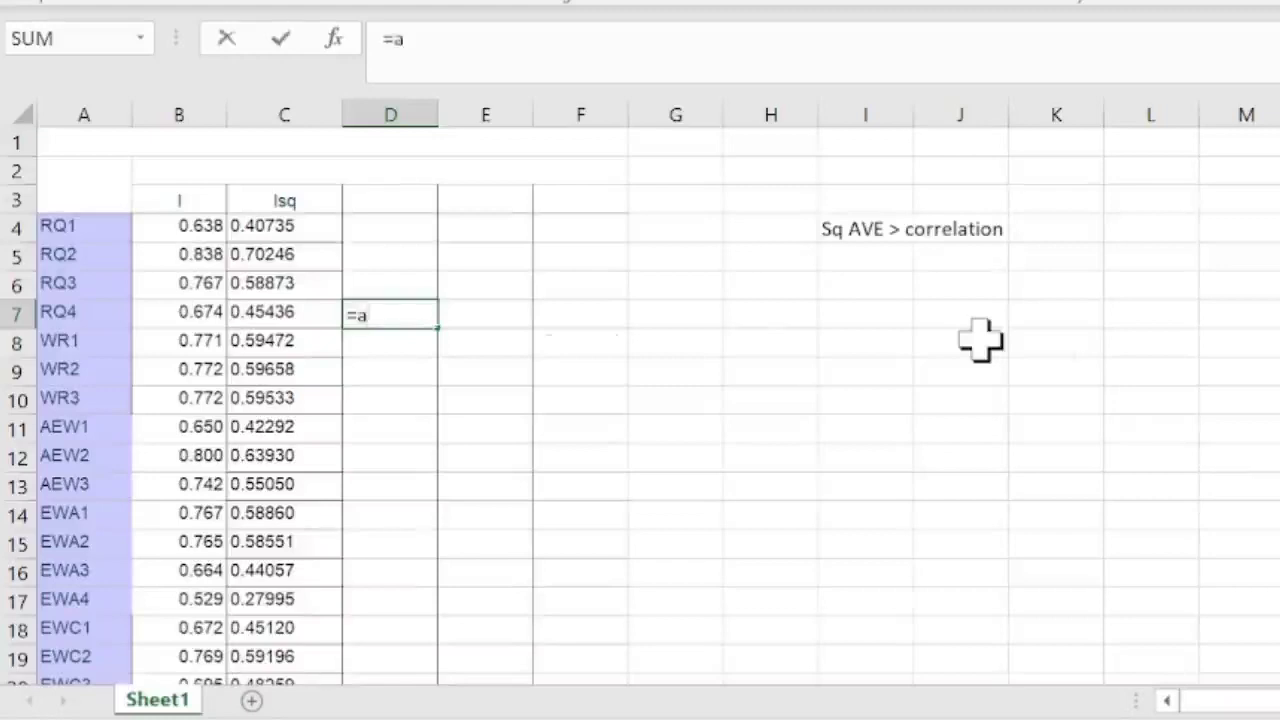
type("v")
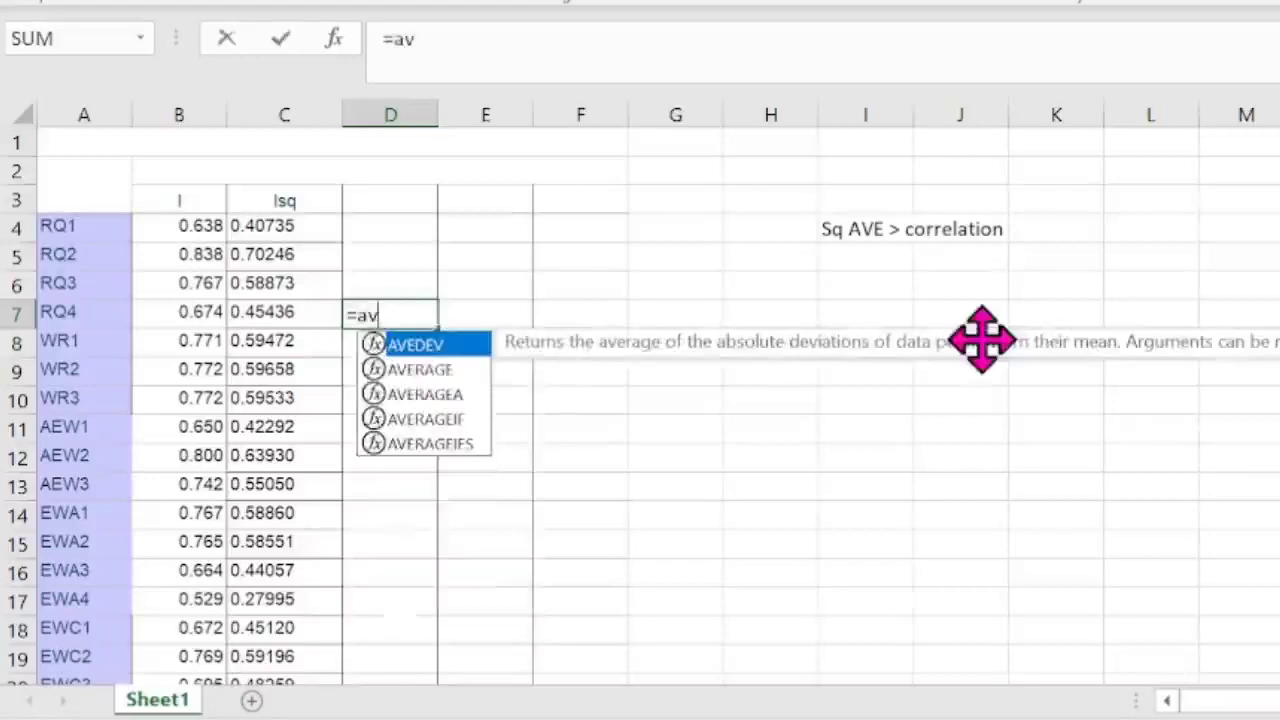
double_click(415, 370)
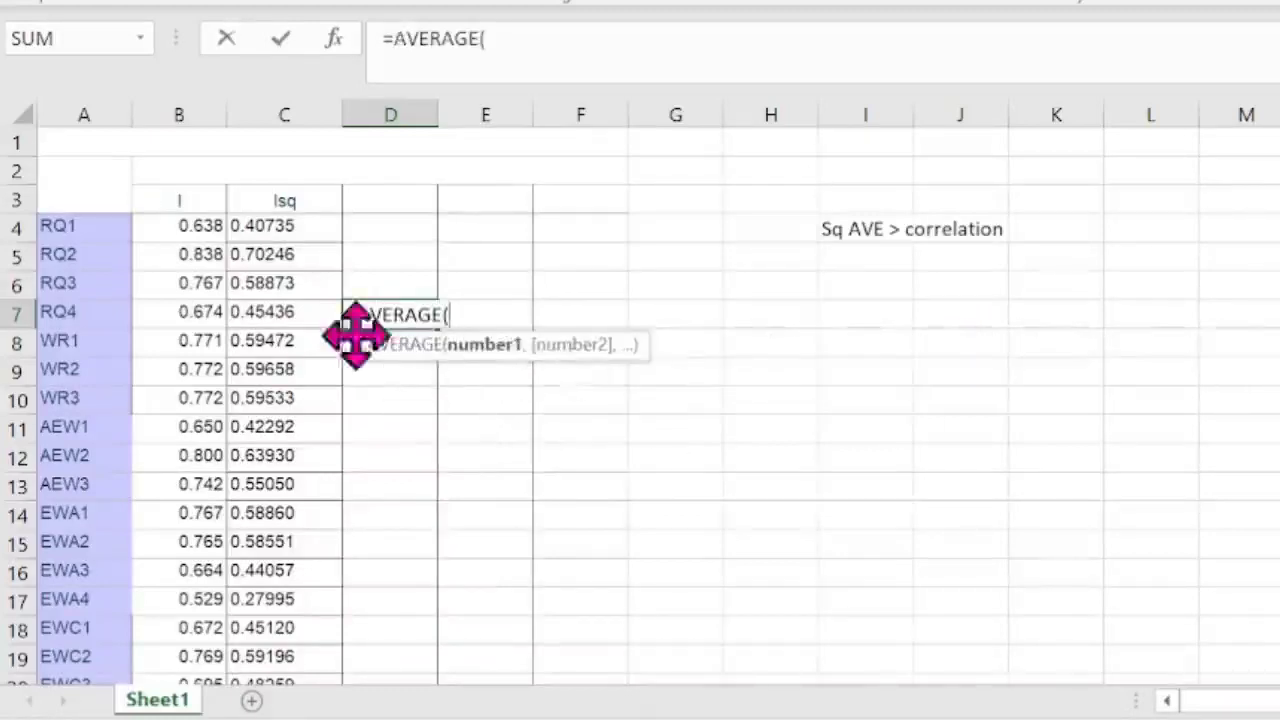
left_click_drag(265, 222, 270, 308)
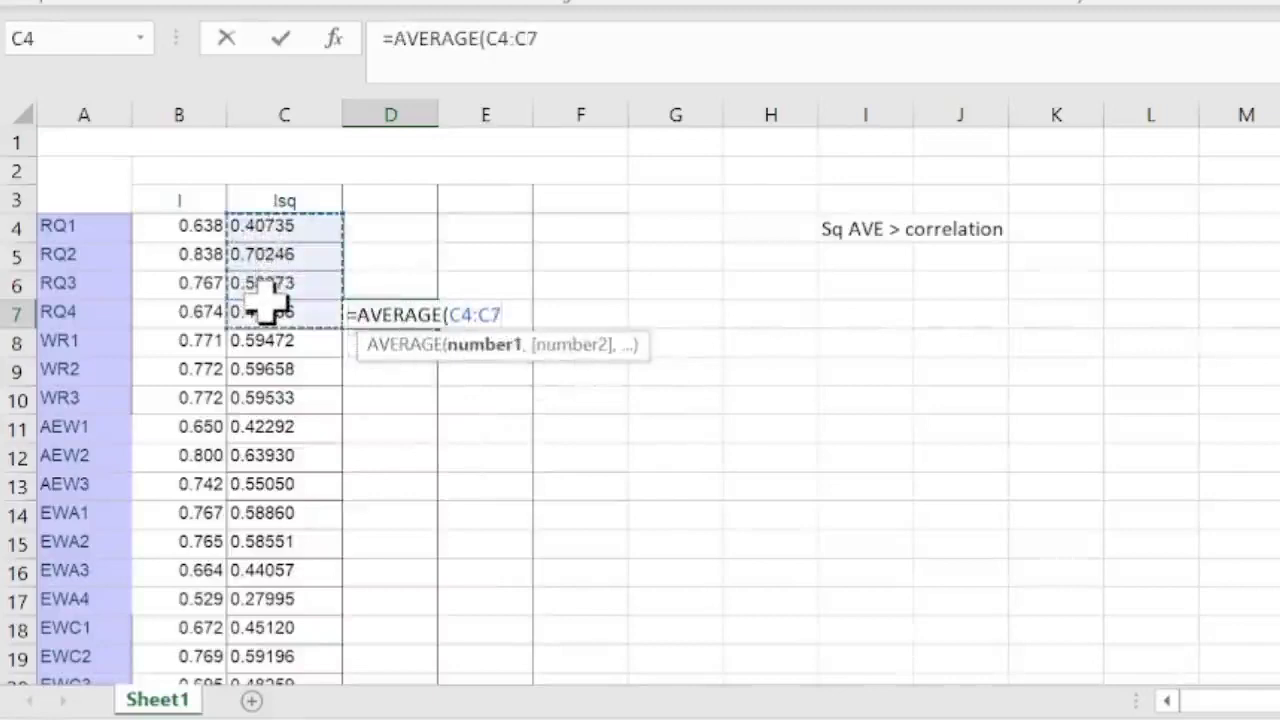
type(")")
key("Return")
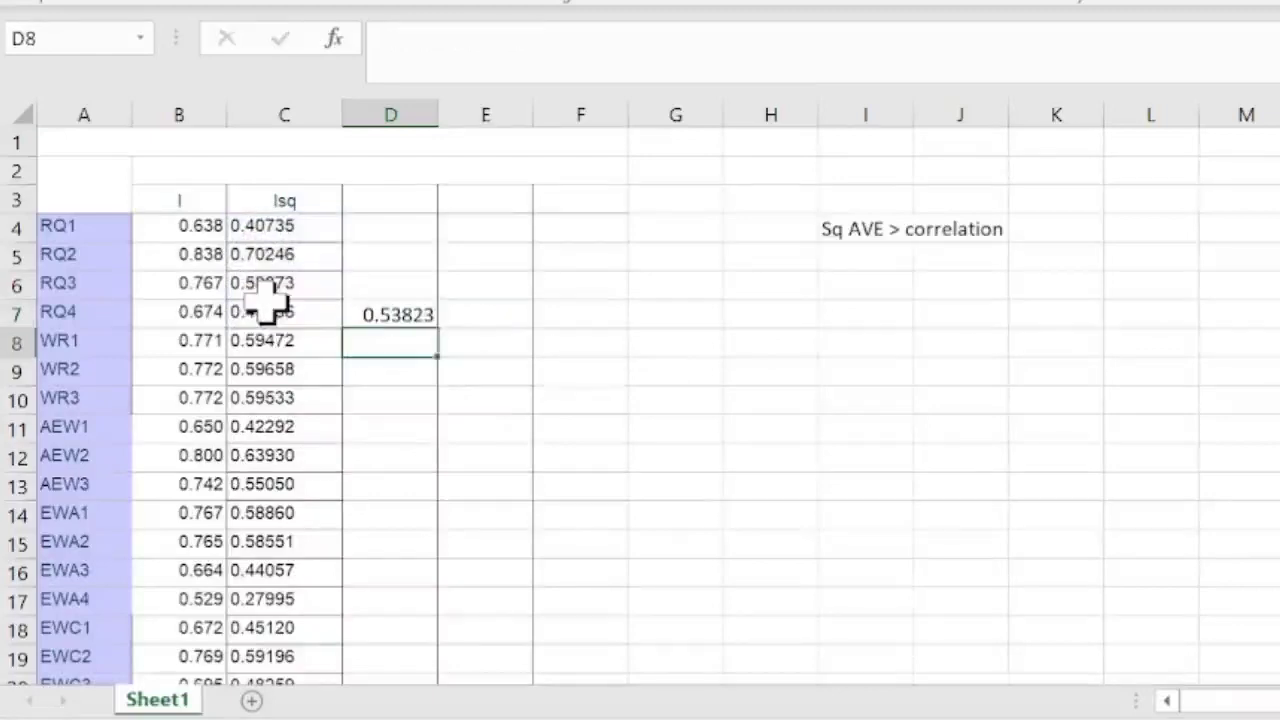
Average the squared WR loadings in D10 with =AVERAGE(C8:C10).
left_click(362, 401)
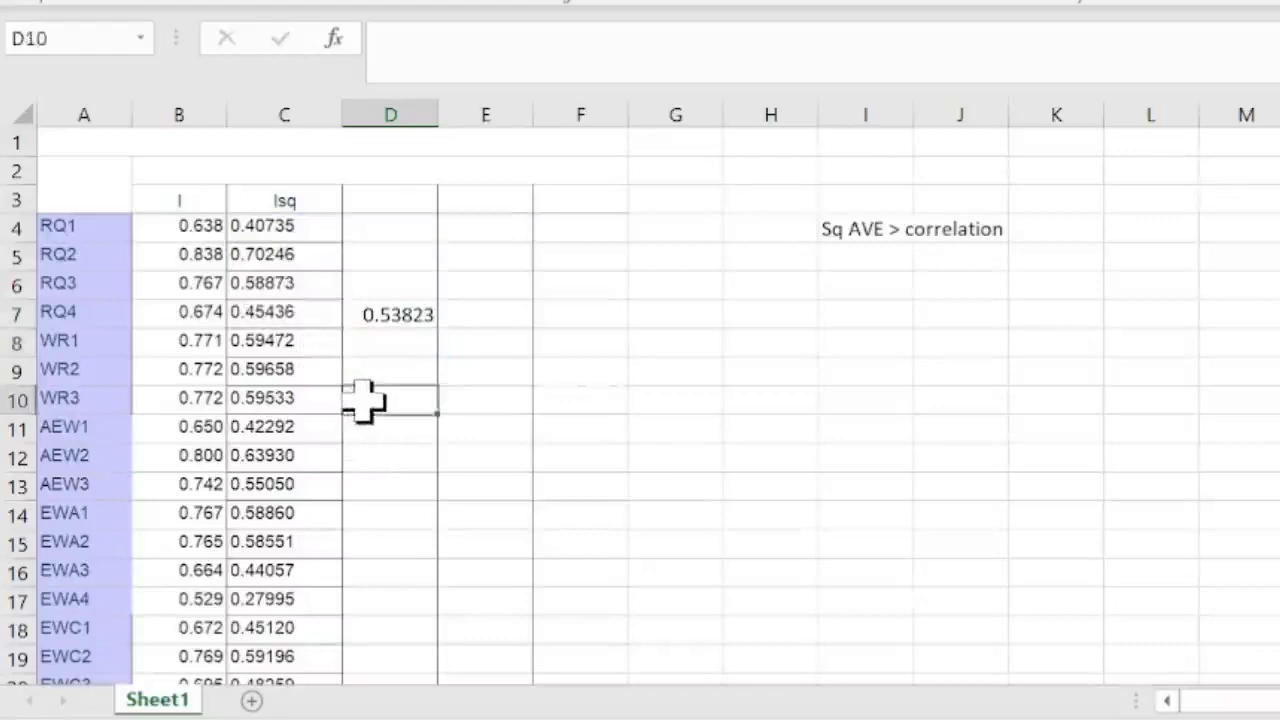
type("=av")
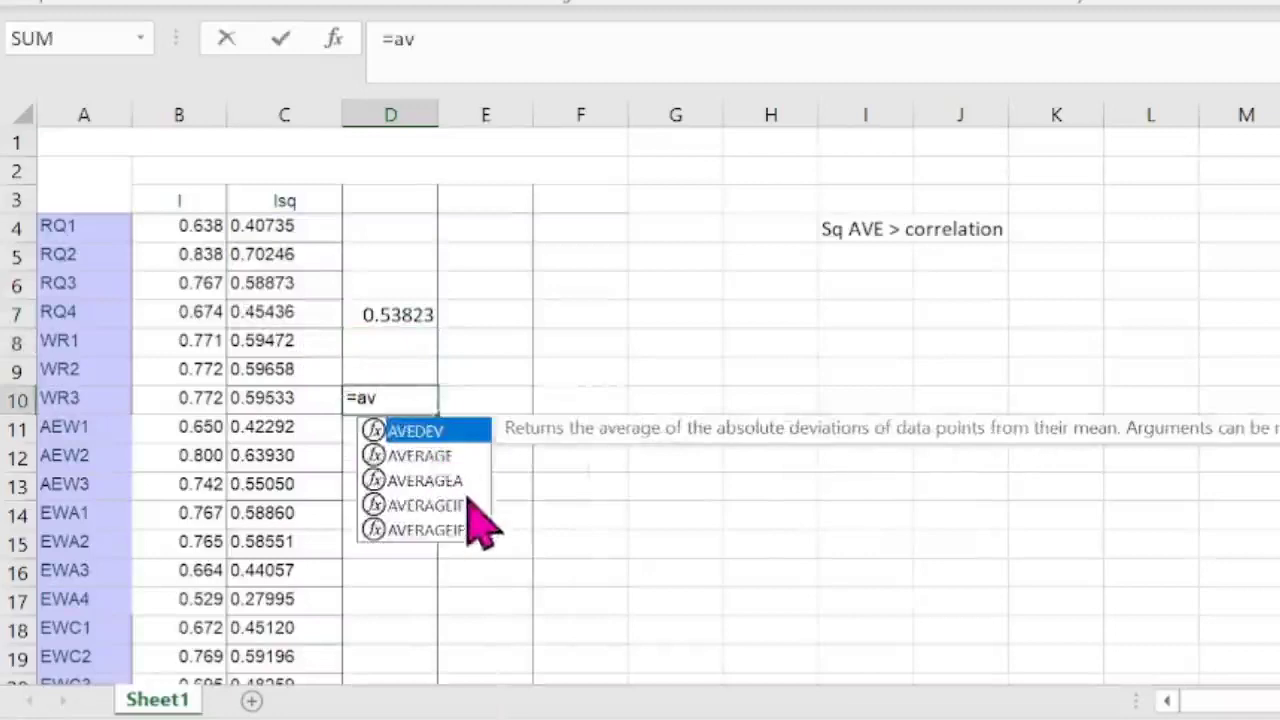
double_click(445, 456)
left_click_drag(305, 345, 288, 402)
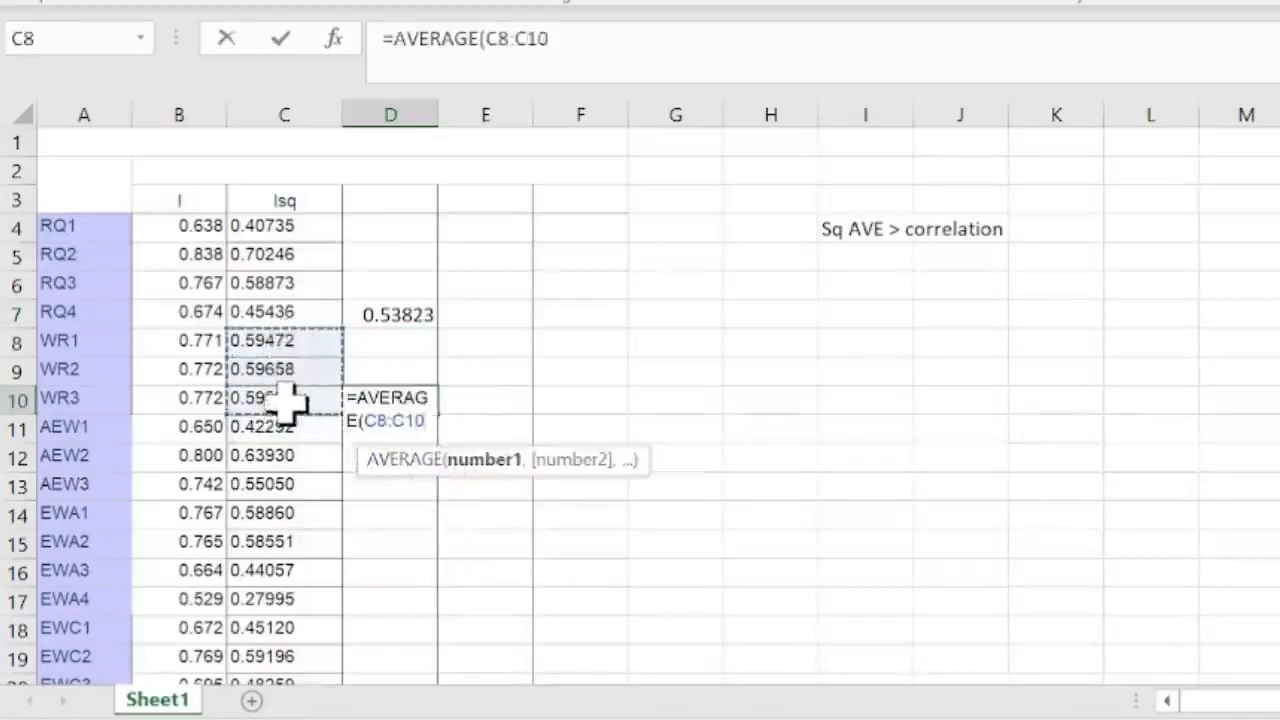
key("Return")
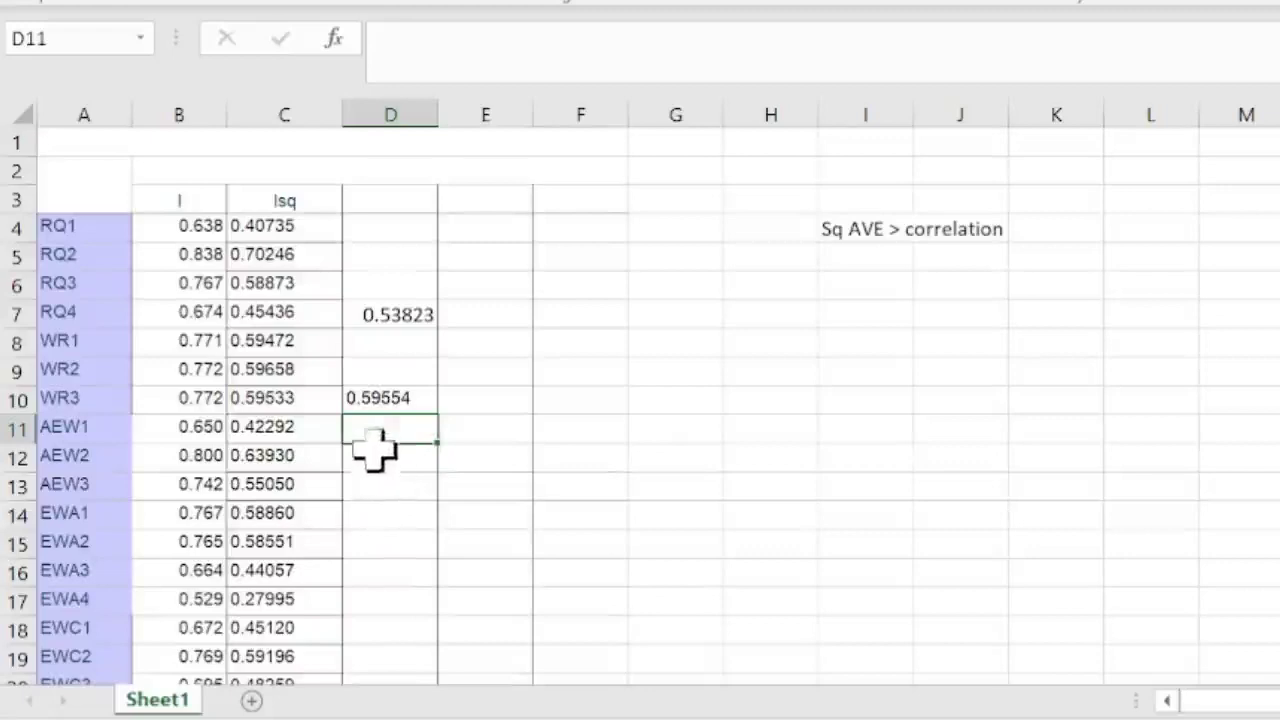
left_click(370, 400)
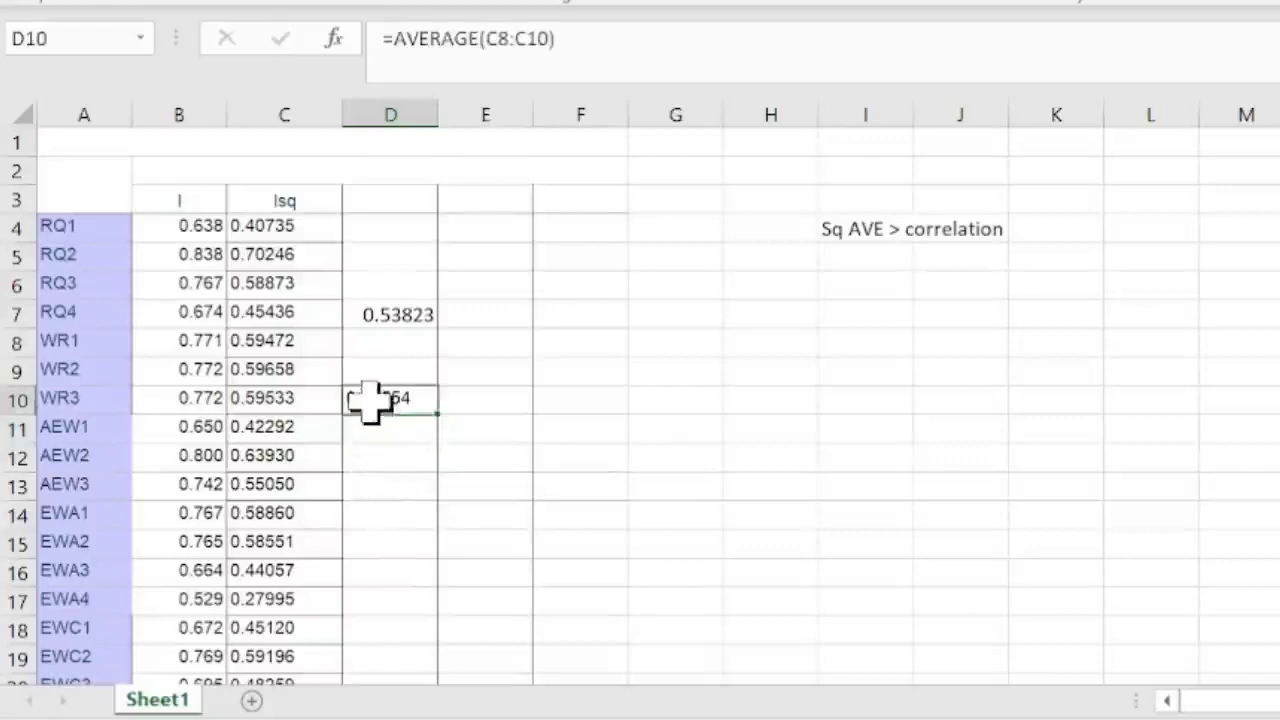
Average the squared AEW loadings in D13 with =AVERAGE(C11:C13).
left_click(370, 486)
type("=AVERAGE(")
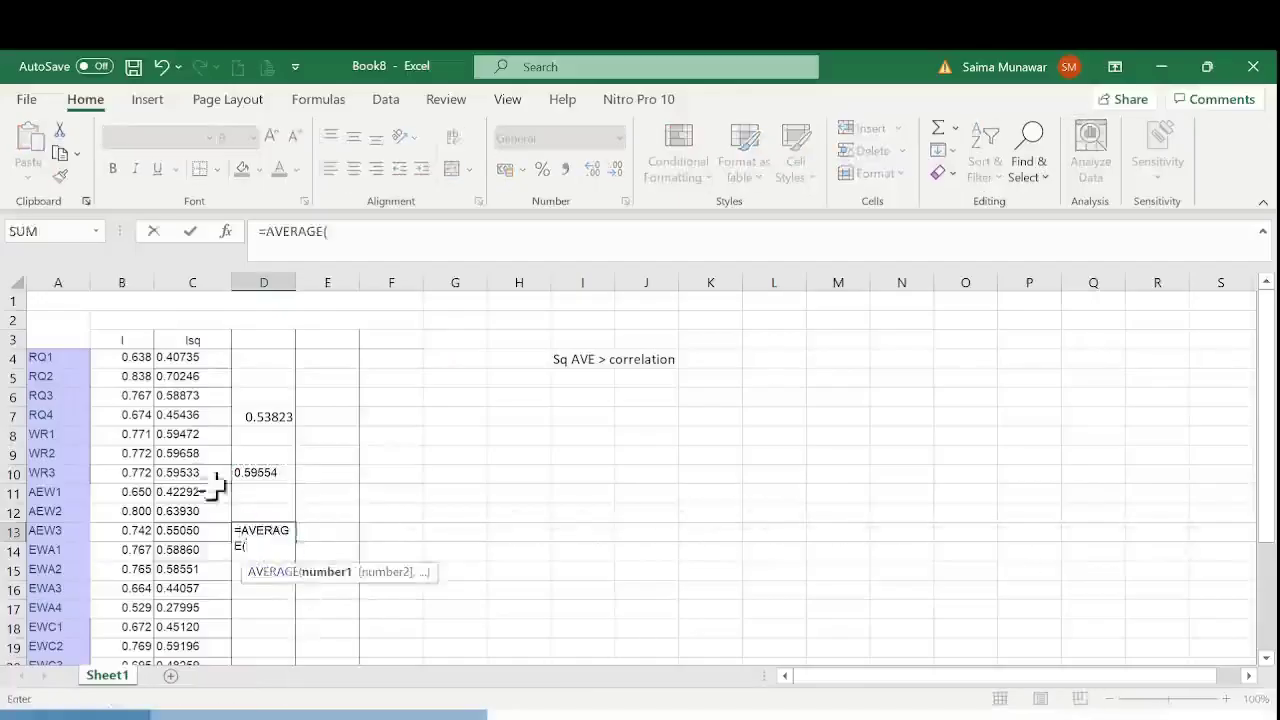
left_click_drag(215, 484, 189, 528)
key("Return")
Average the squared EWA loadings in D17 with =AVERAGE(C14:C17).
left_click(251, 608)
type("=ave")
key("Tab")
left_click_drag(195, 607, 187, 498)
key("Return")
Average the squared EWC loadings in D21 with =AVERAGE(C18:C21).
scroll(220, 540, "down", 3)
left_click(254, 532)
type("=ave")
key("Tab")
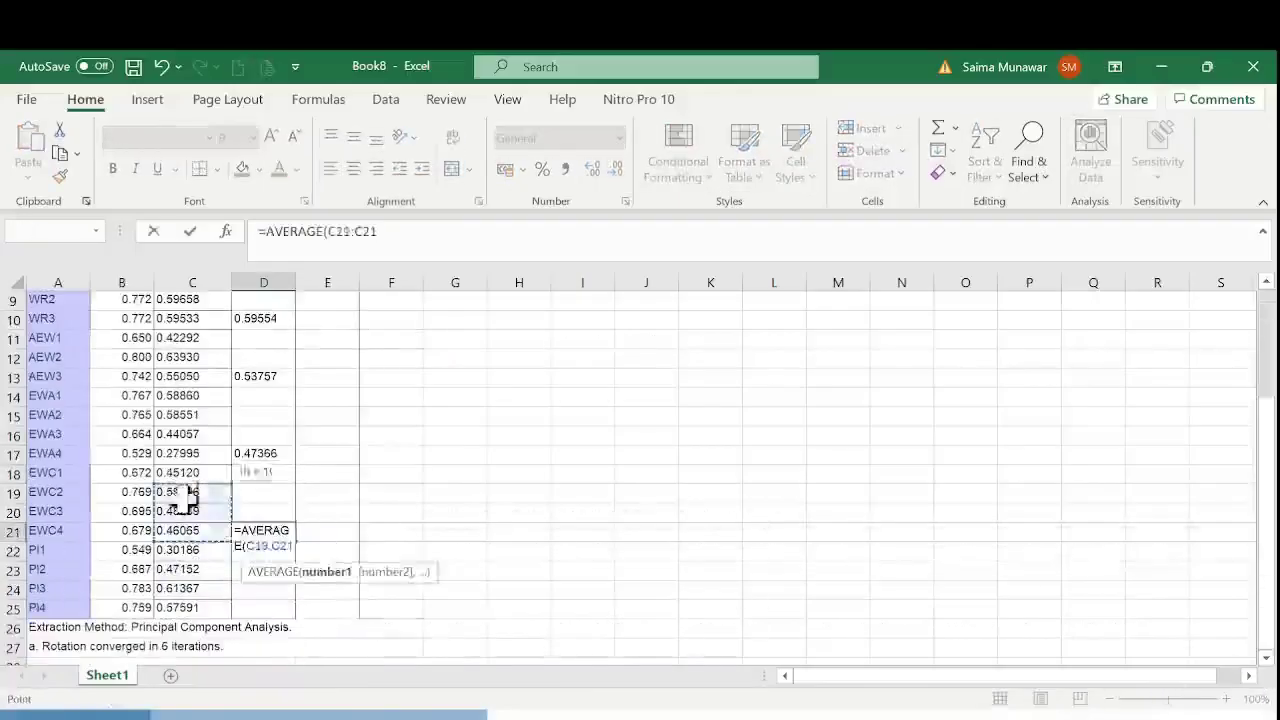
key("Return")
Average the squared PI loadings in D25 with =AVERAGE(C22:C25).
left_click(266, 608)
type("=av")
key("Return")
left_click_drag(190, 607, 177, 557)
left_click(272, 608)
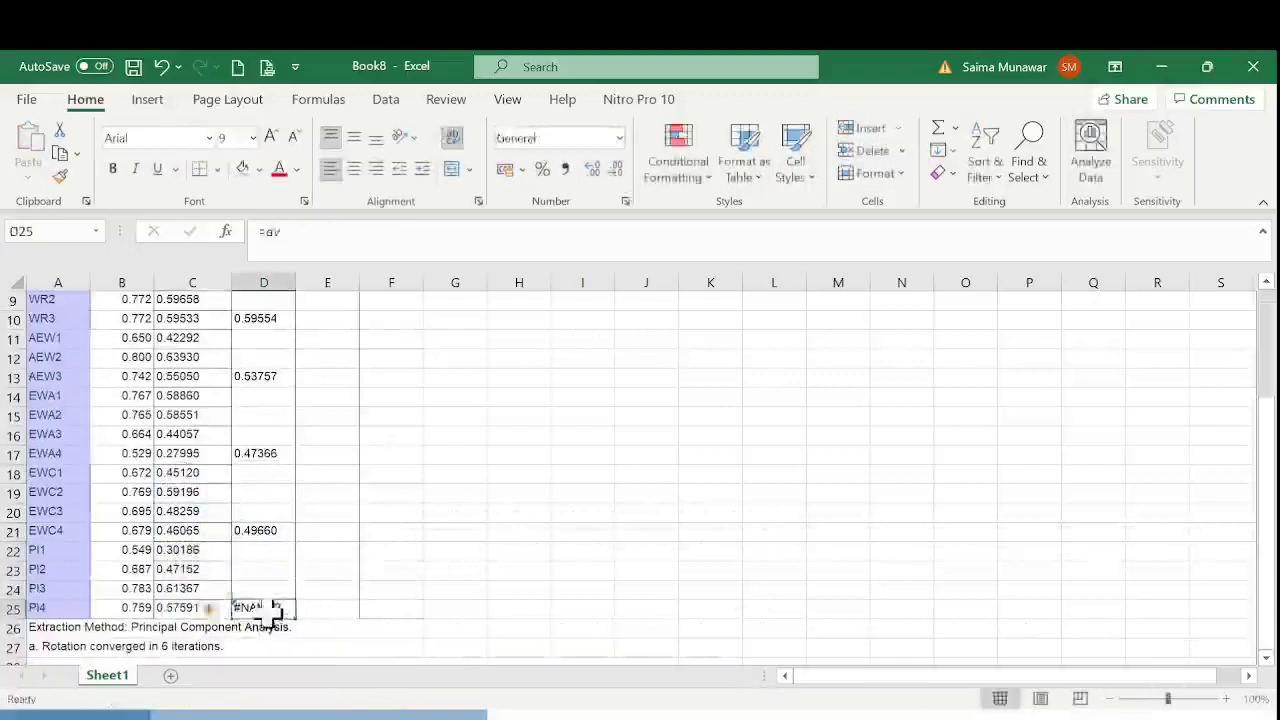
double_click(272, 608)
double_click(282, 672)
left_click_drag(190, 607, 192, 549)
key("Return")
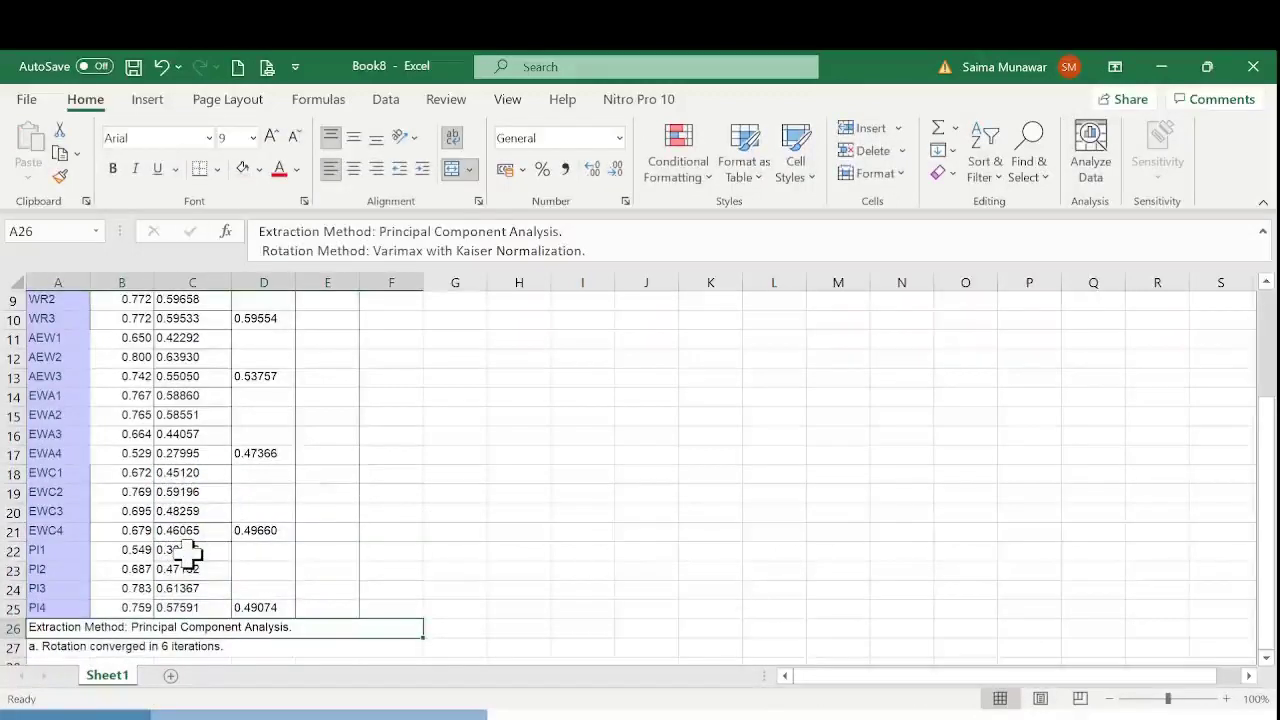
Switch to the SPSS data file and open the Bivariate Correlations analysis.
left_click_drag(1265, 600, 1260, 490)
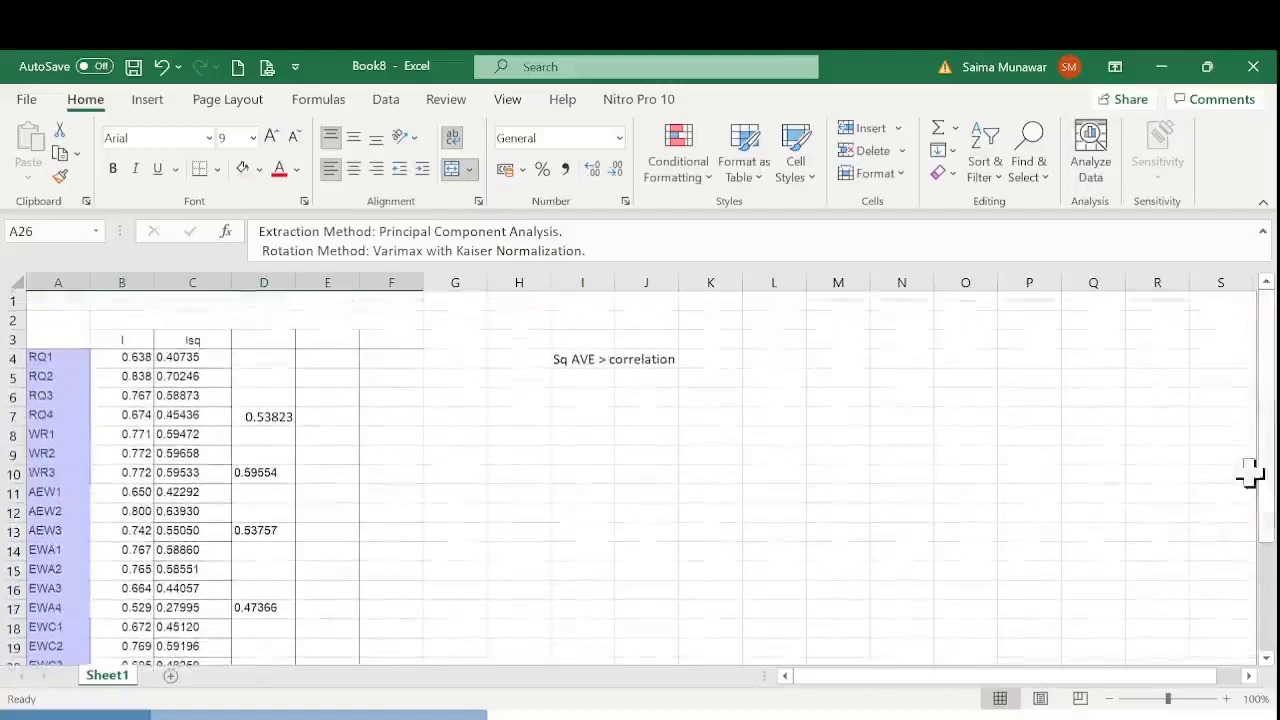
left_click(426, 588)
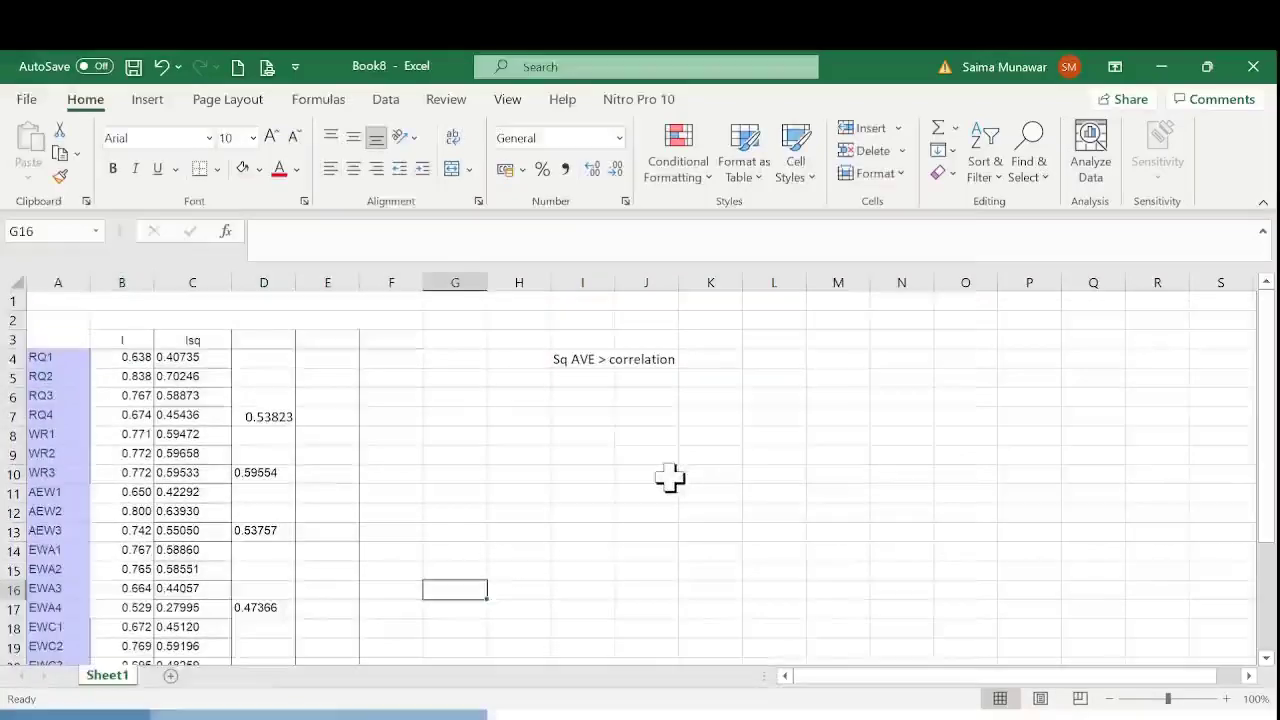
key("super")
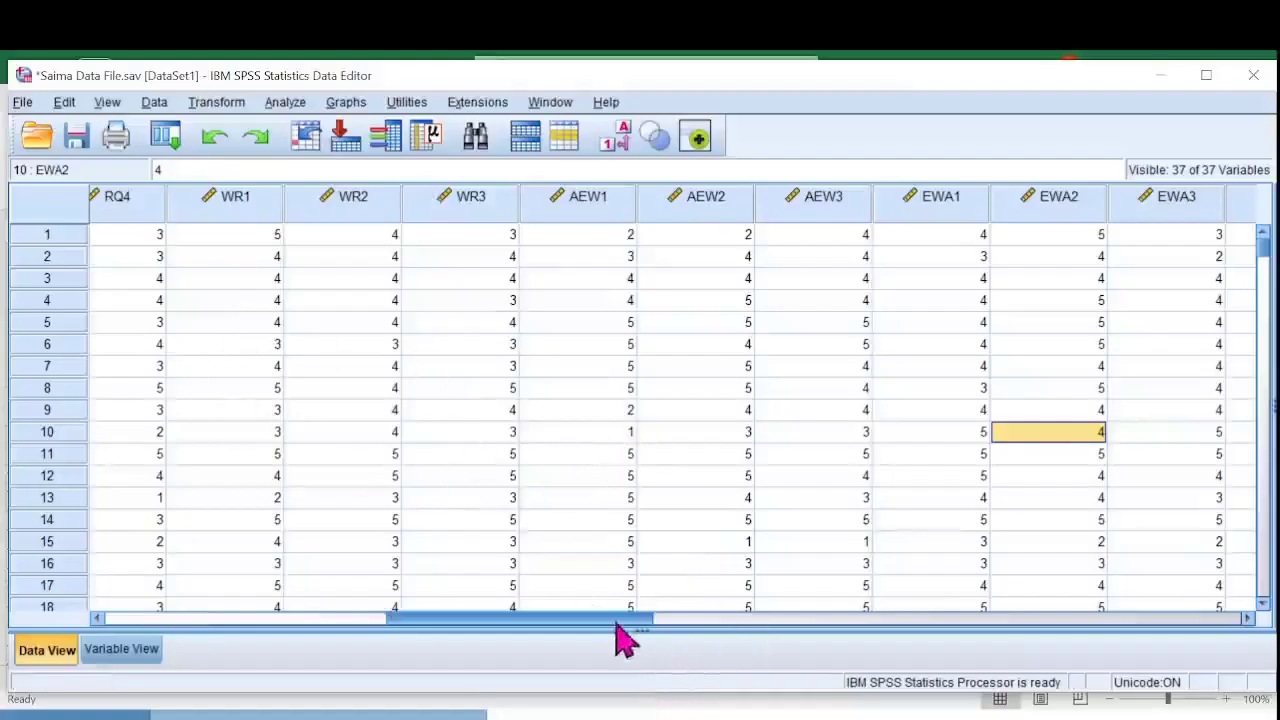
left_click_drag(618, 620, 1056, 631)
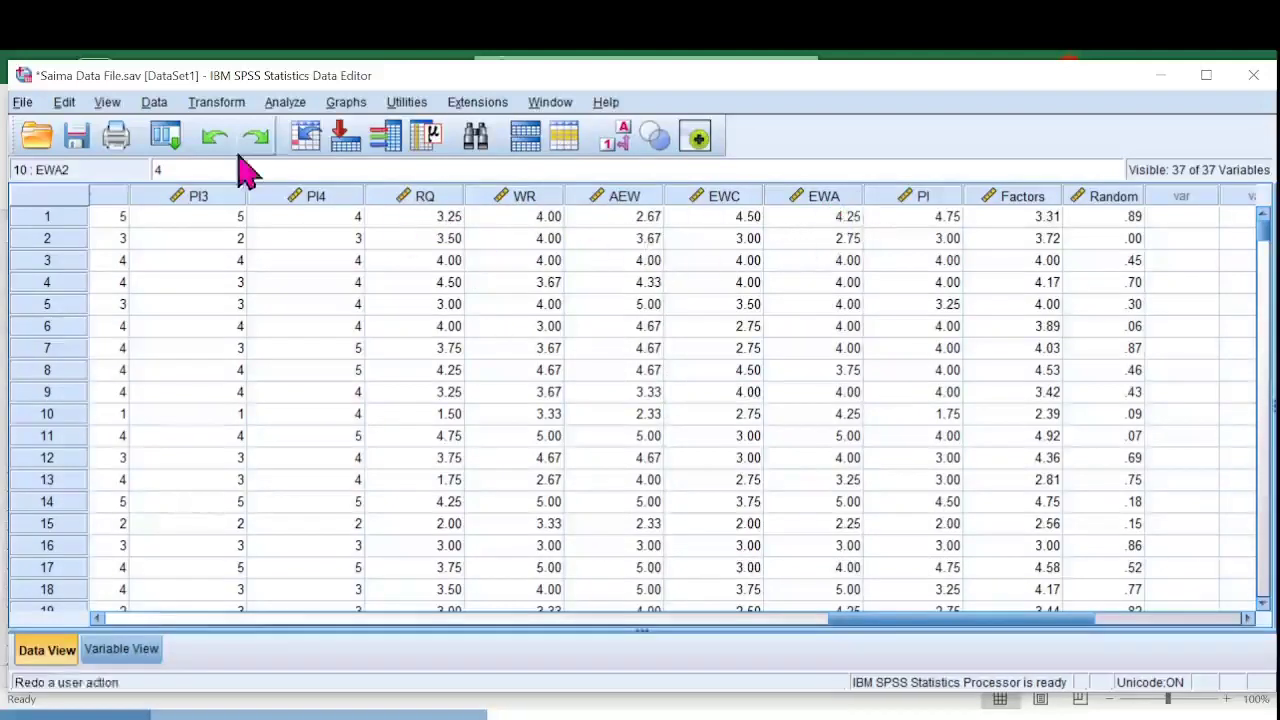
left_click(285, 102)
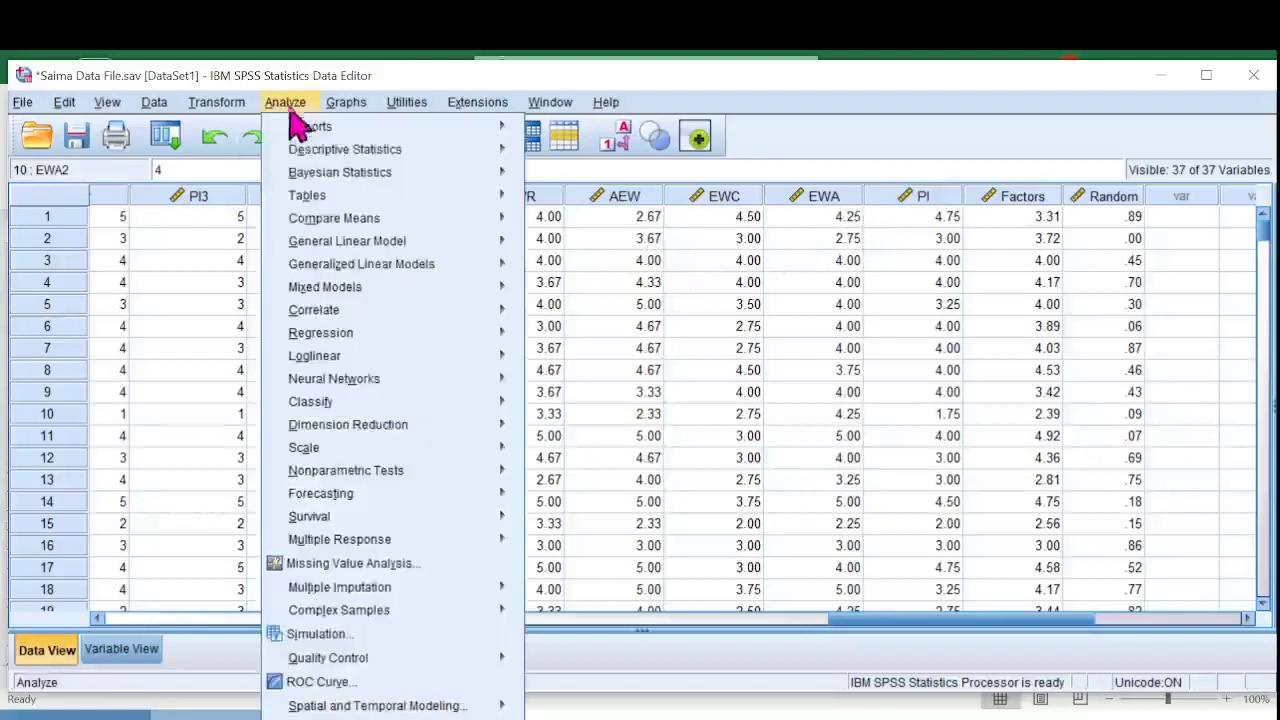
mouse_move(348, 278)
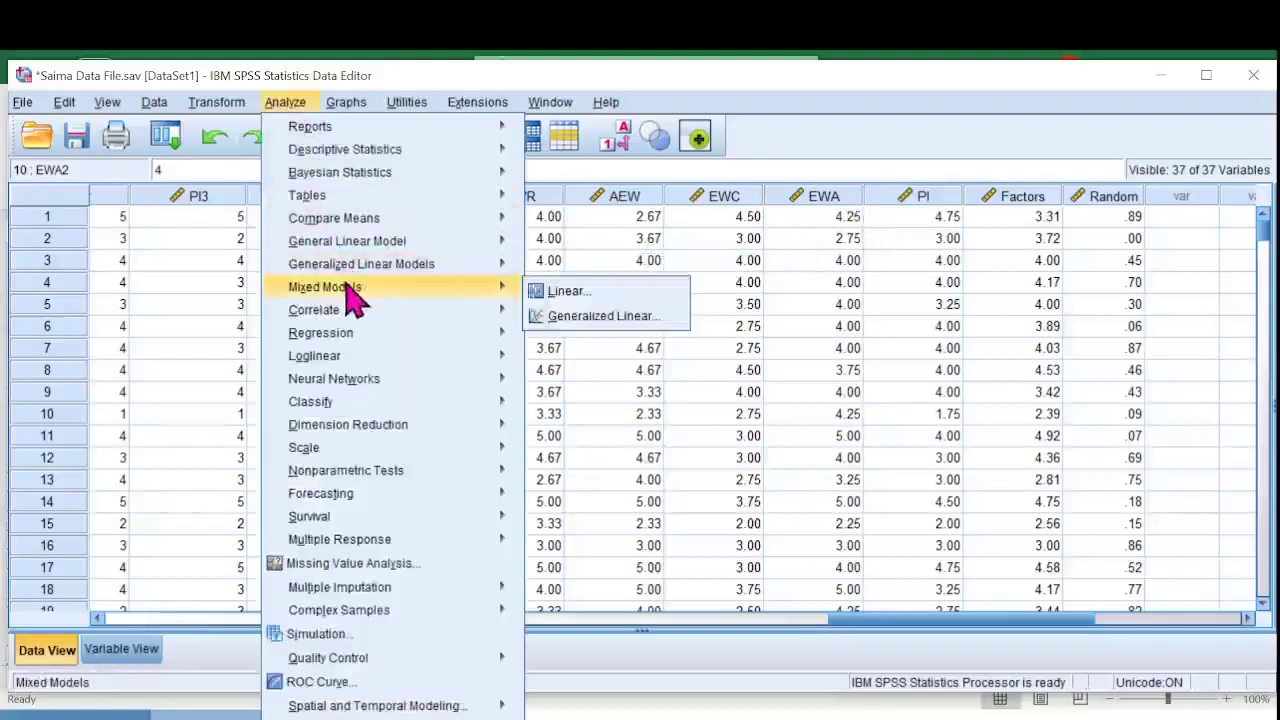
mouse_move(349, 318)
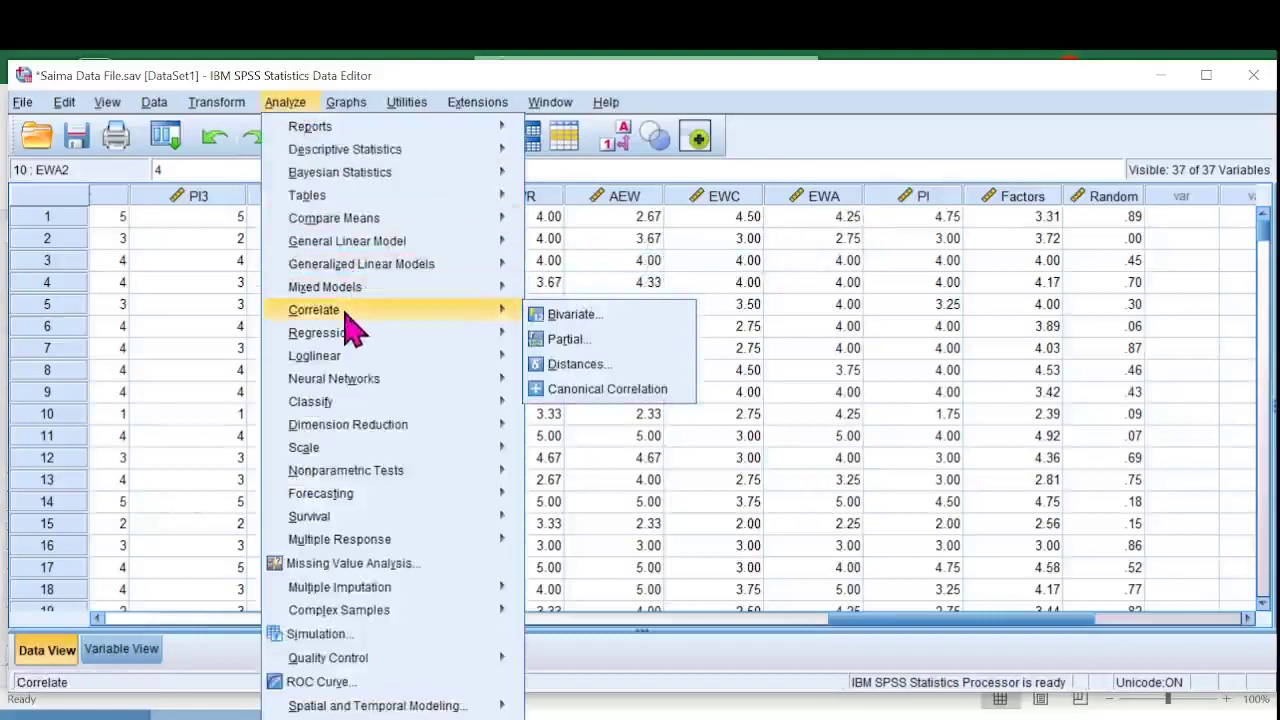
left_click(588, 322)
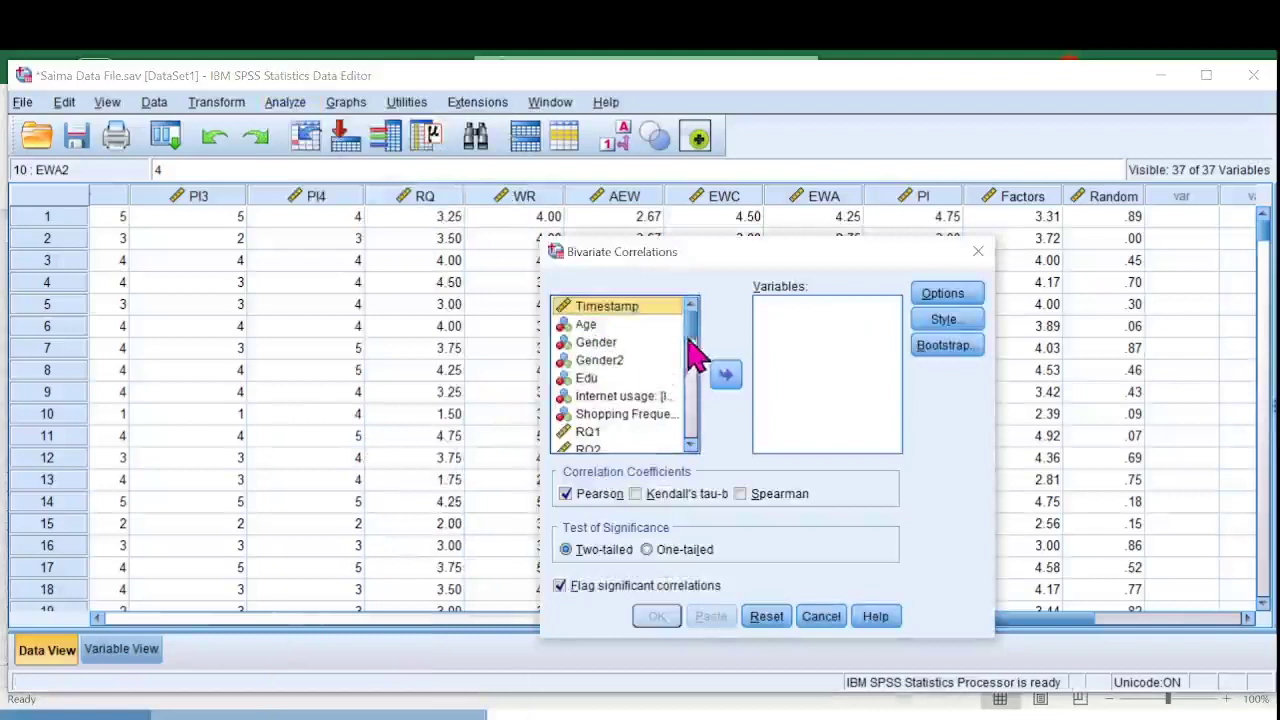
Add Review Quality, Website Reputation, Attitude towards eWOM, eWOM Credibility, eWOM Adoption and Purchase Intention to the correlation variables.
left_click_drag(697, 340, 694, 438)
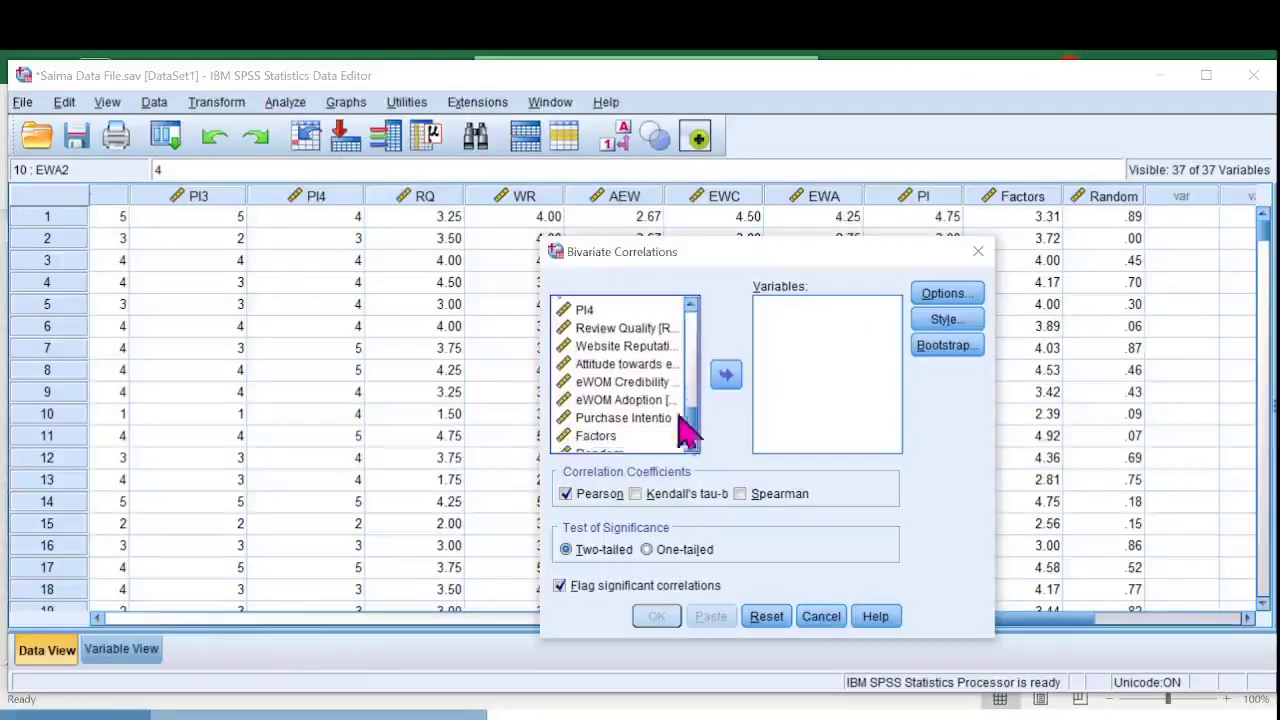
left_click(612, 330)
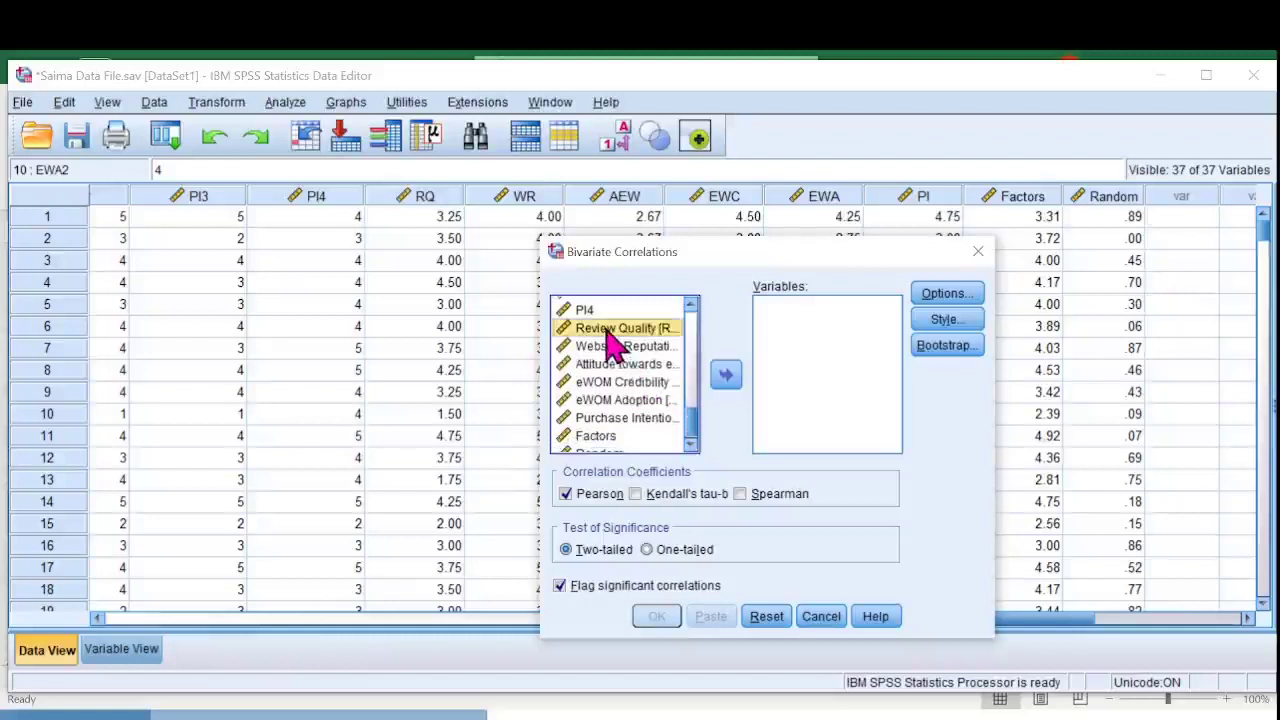
key("shift+Down")
key("shift+Down")
key("shift+Down")
key("shift+Down")
key("shift+Down")
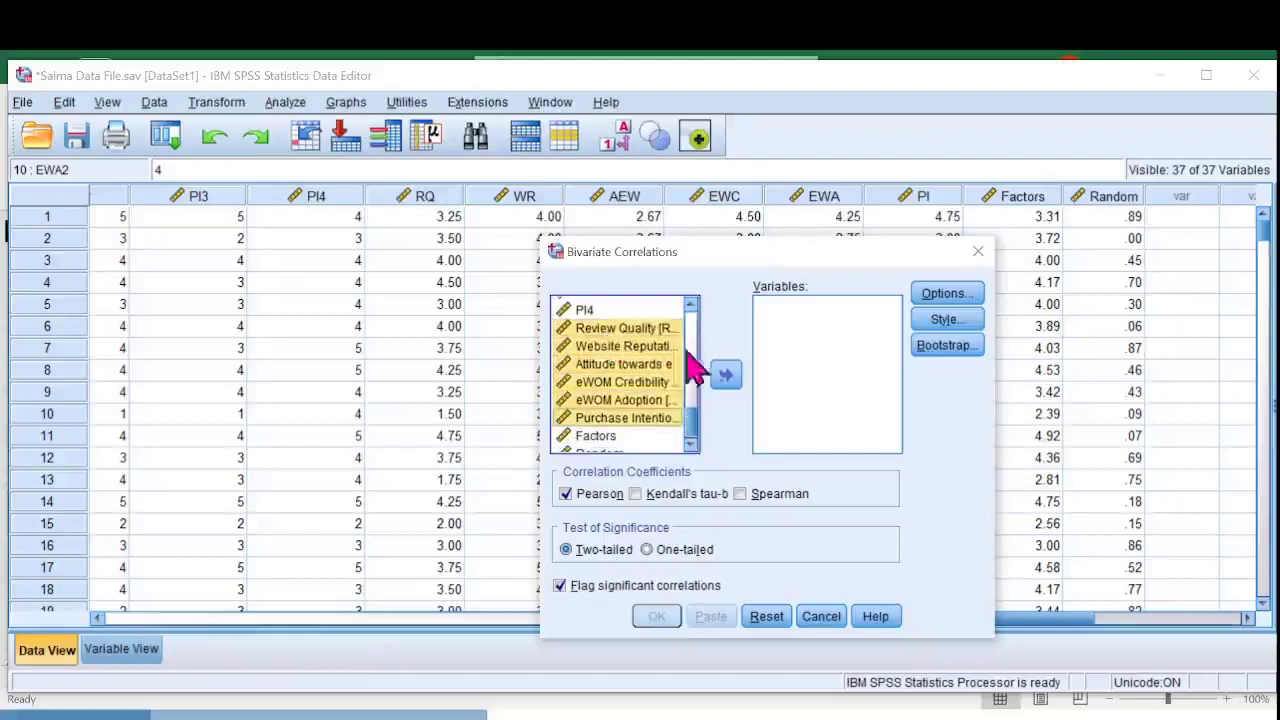
left_click(725, 377)
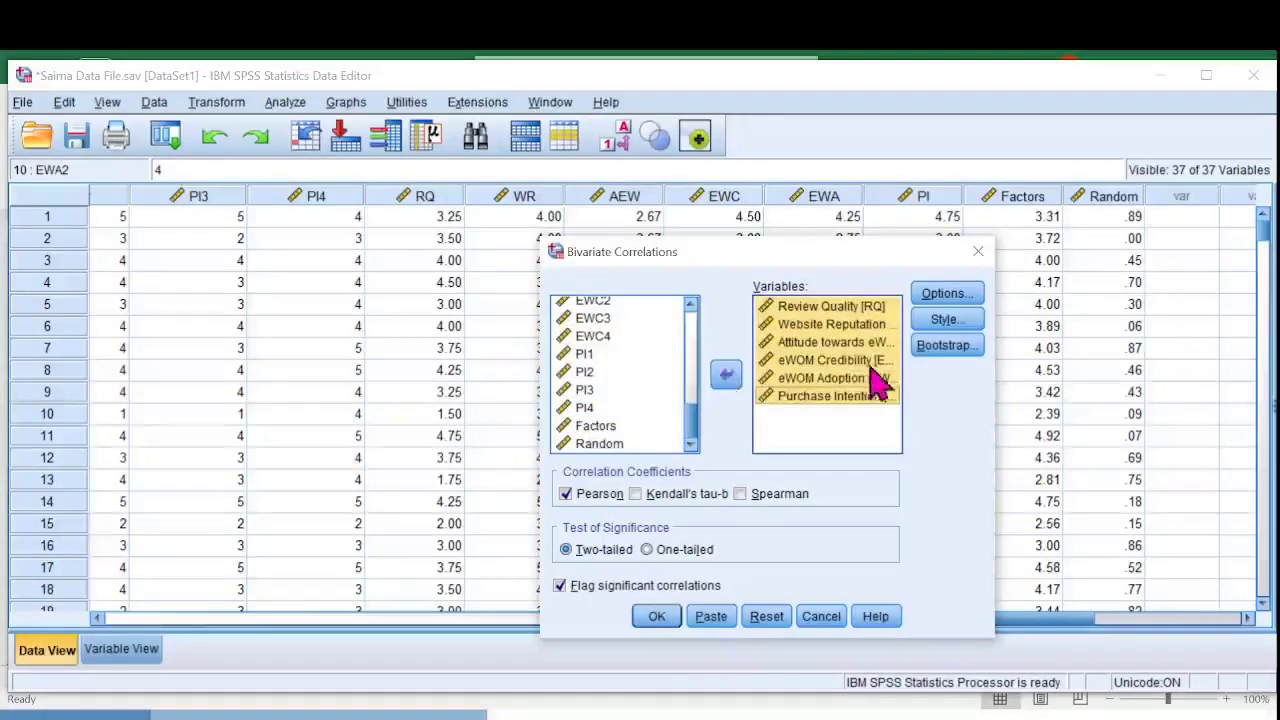
Run the two-tailed Pearson correlation with cases excluded pairwise and significant correlations flagged.
left_click(940, 296)
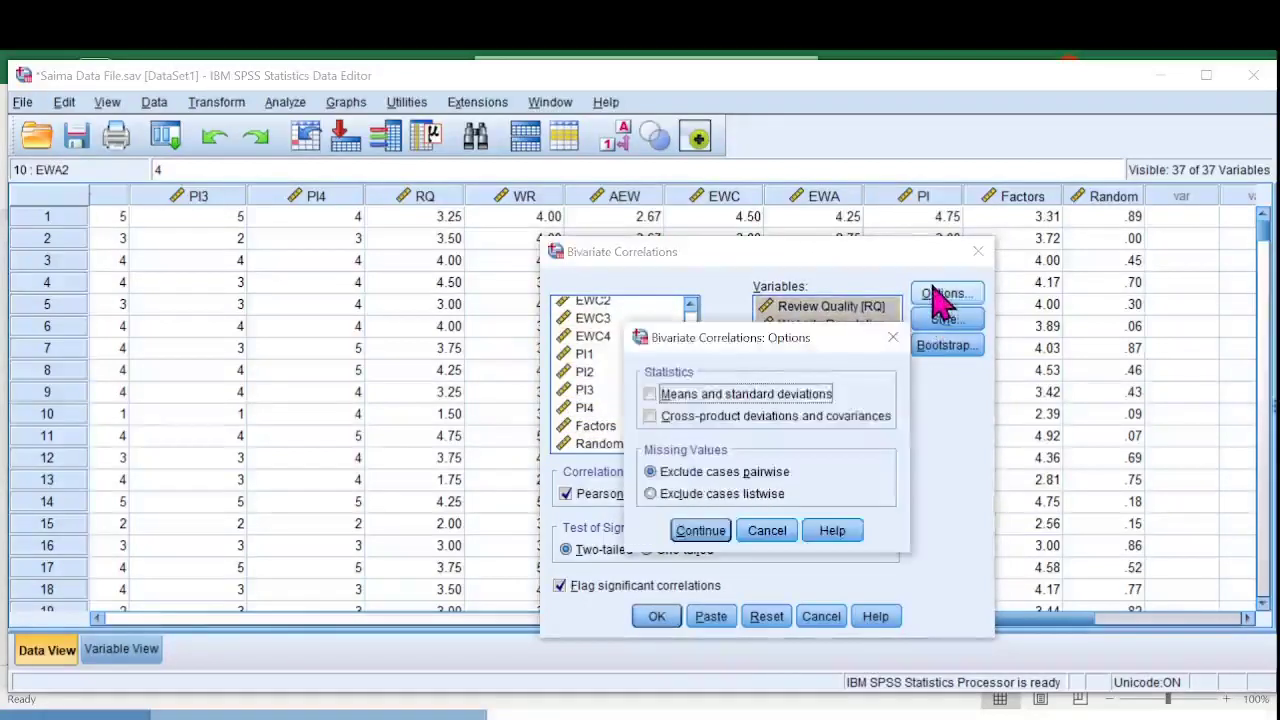
left_click(701, 531)
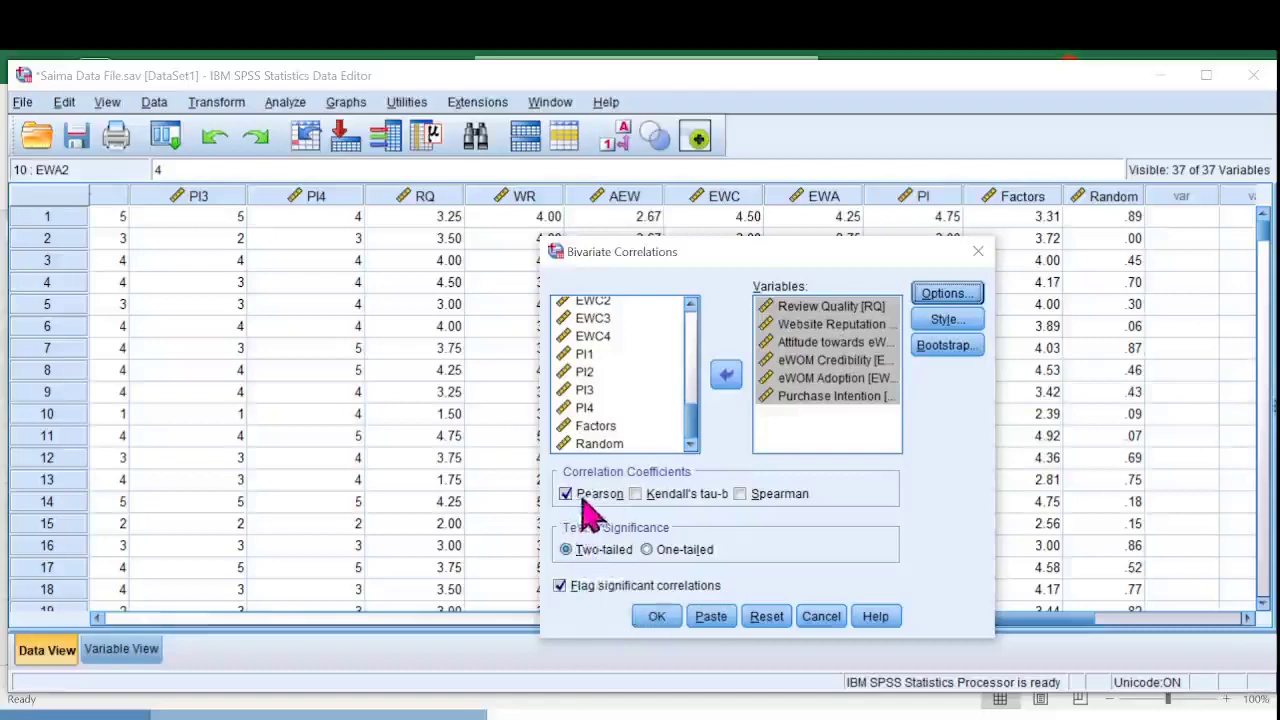
left_click(656, 617)
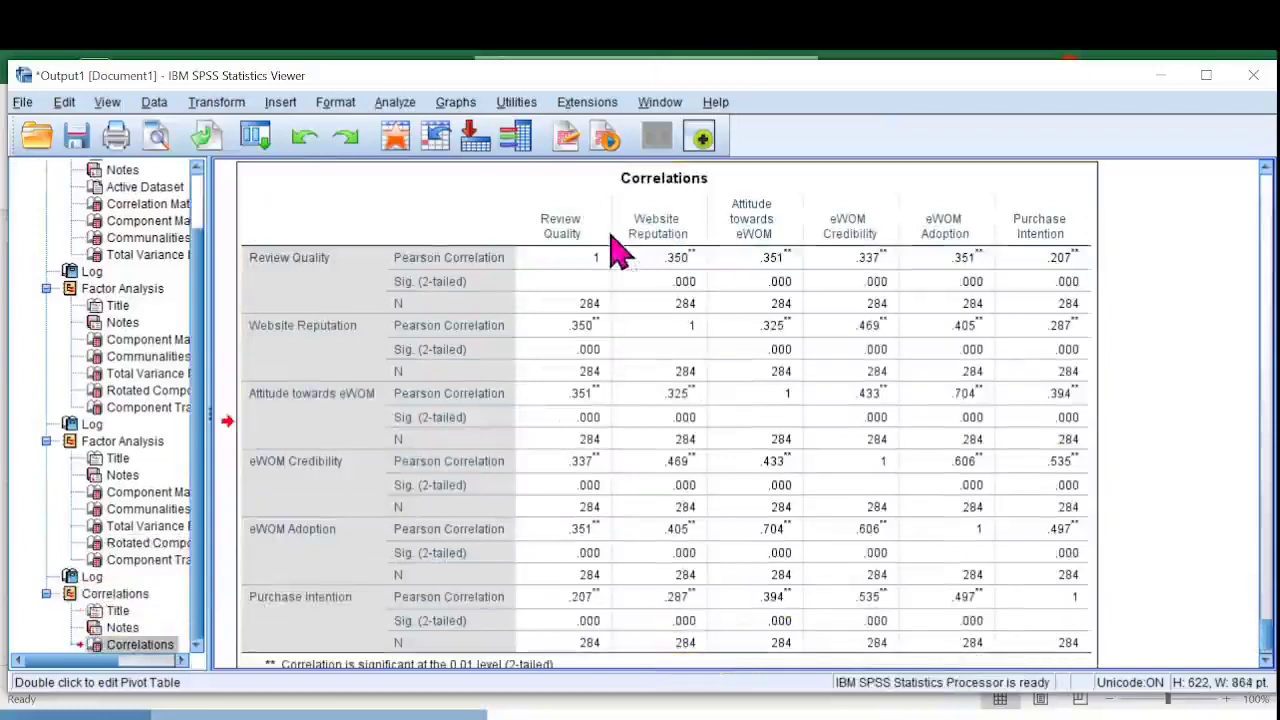
Copy the Correlations table from the SPSS output and paste it into the Excel sheet starting at G6.
right_click(619, 252)
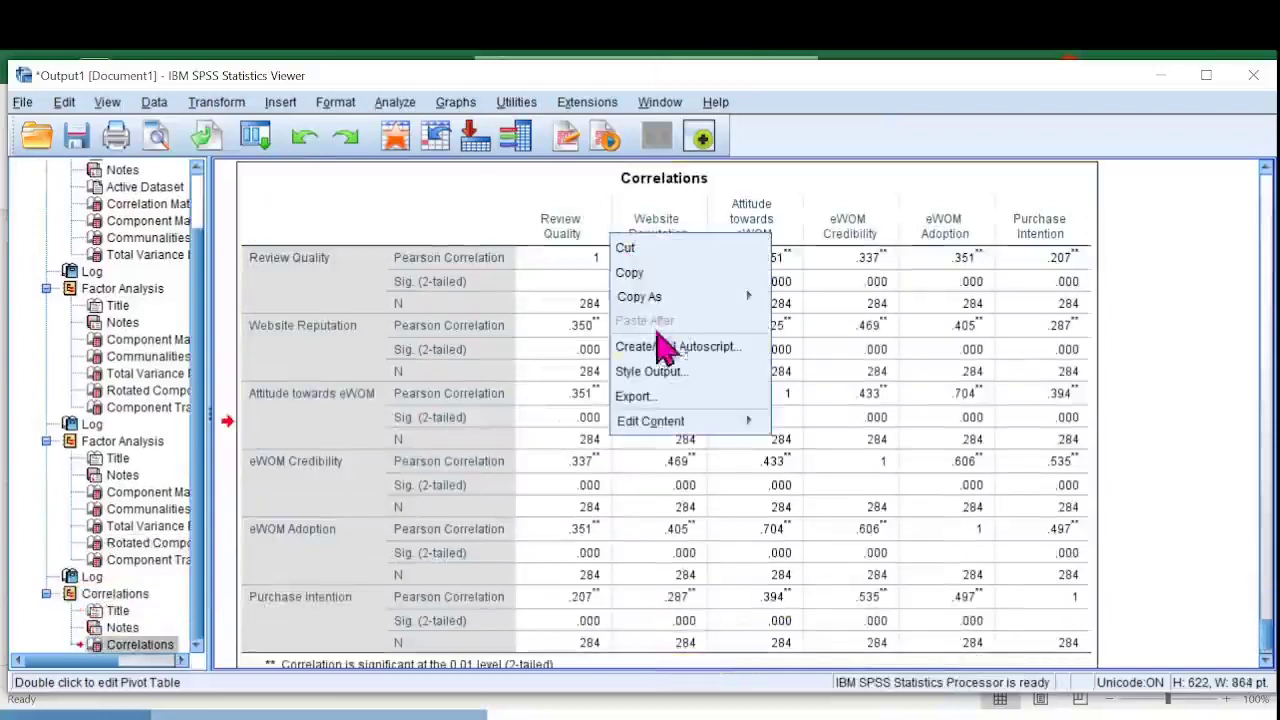
left_click(634, 279)
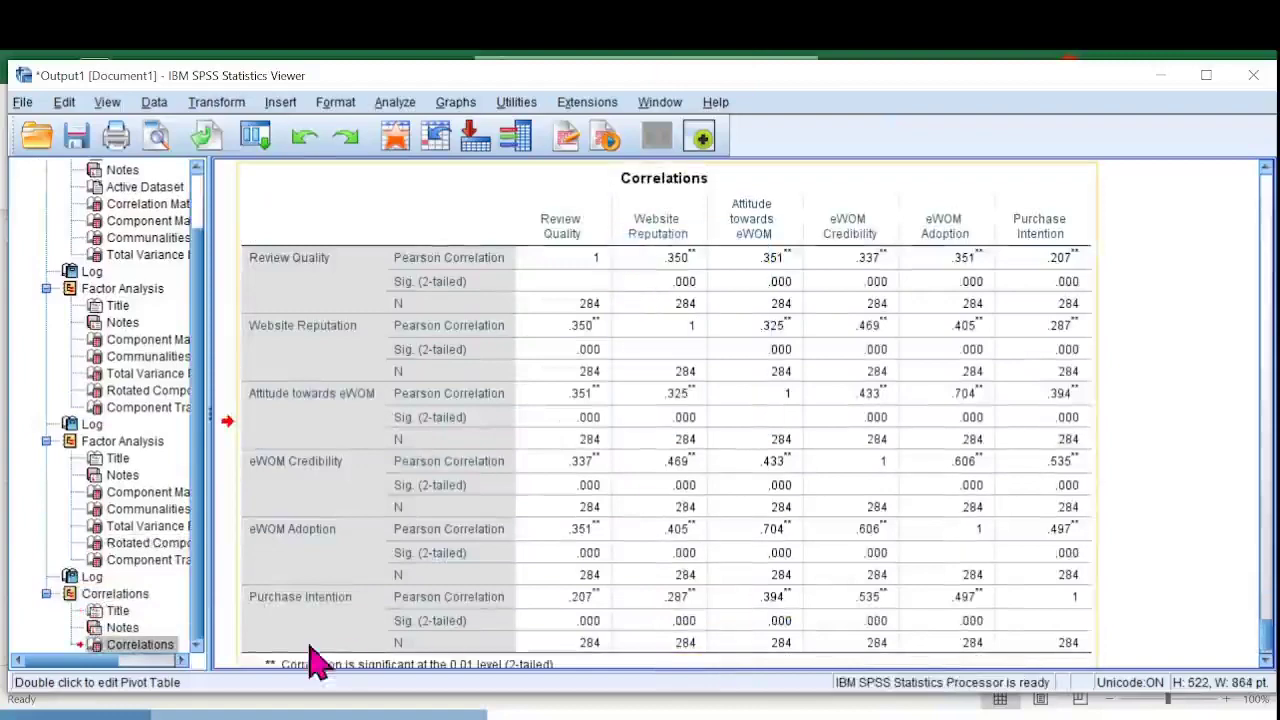
key("super")
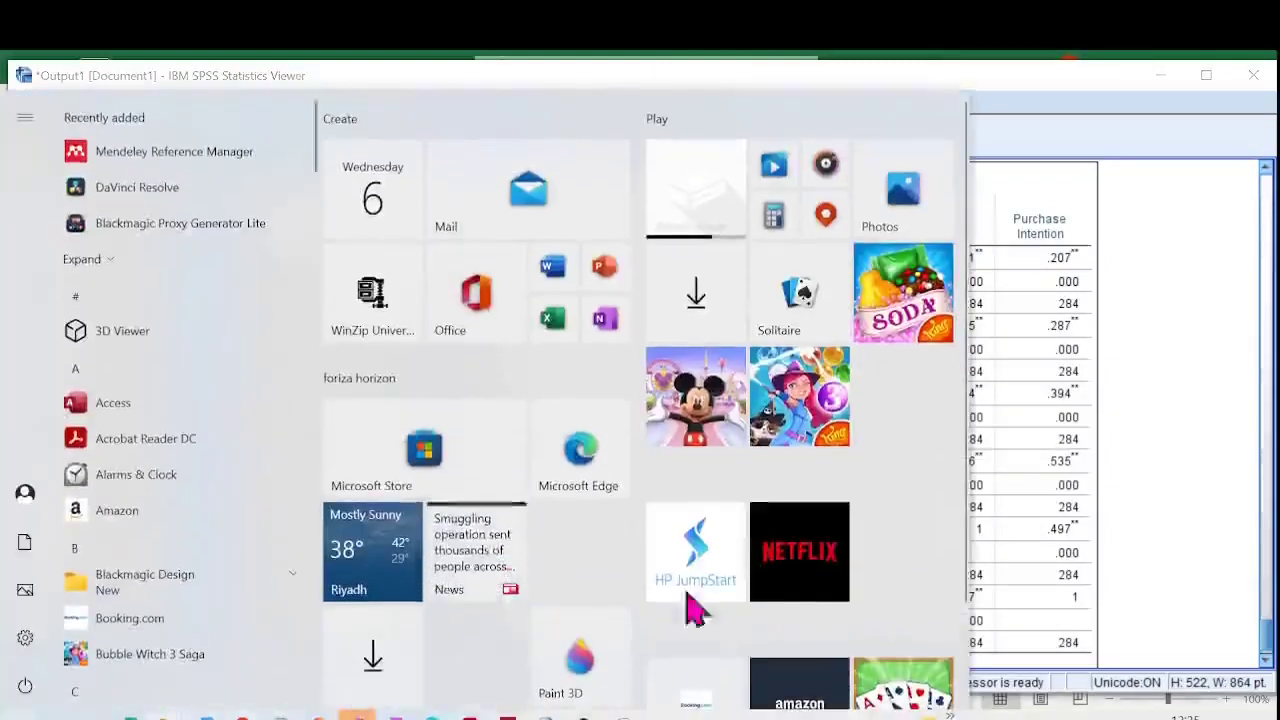
left_click(1105, 480)
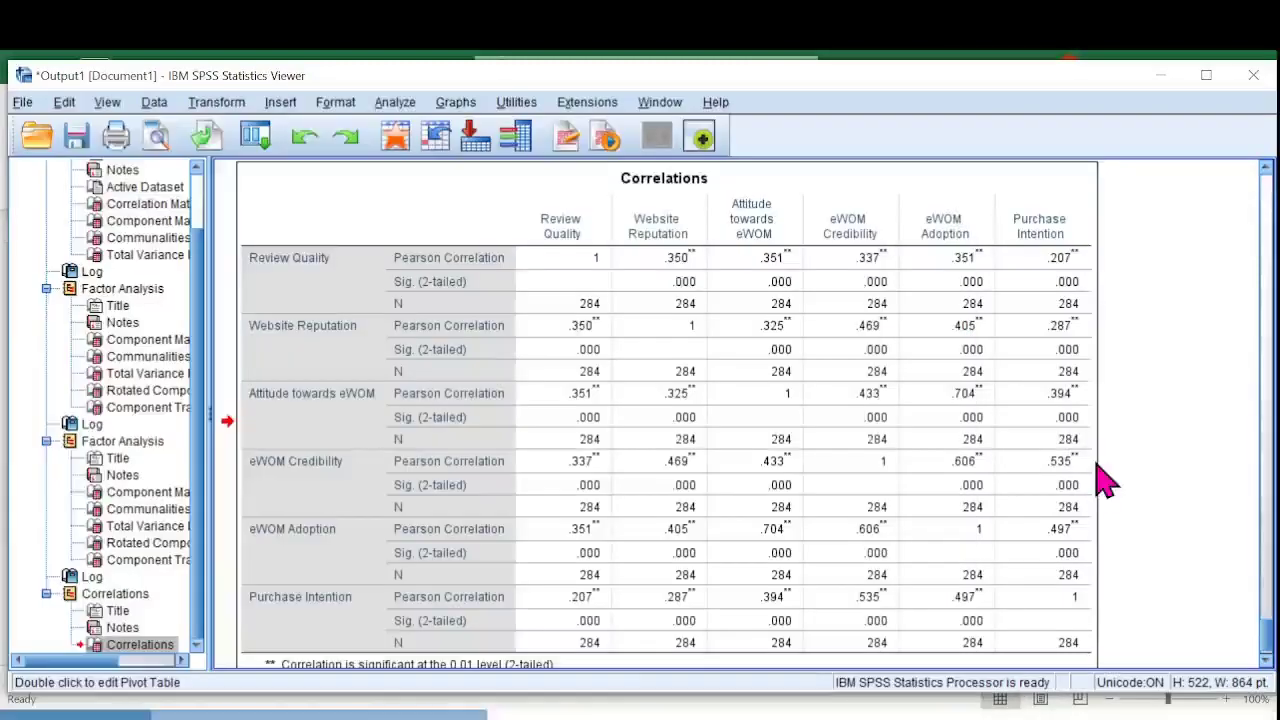
right_click(477, 188)
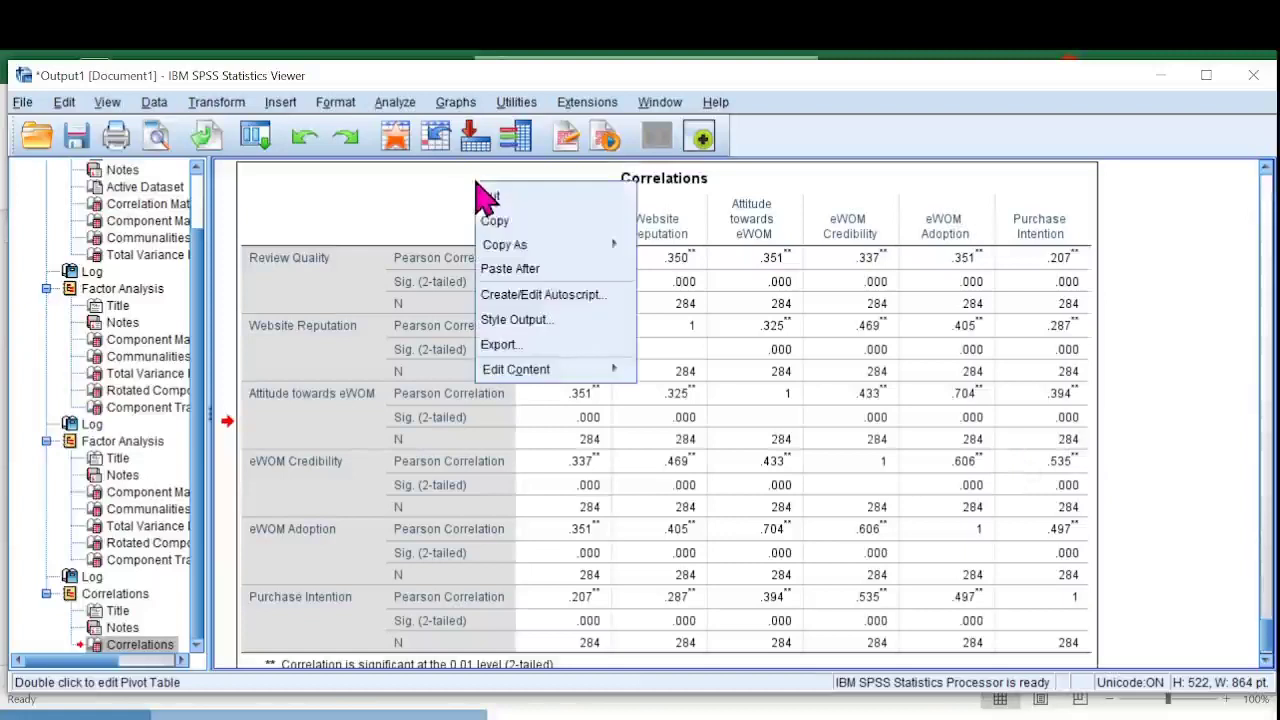
left_click(495, 221)
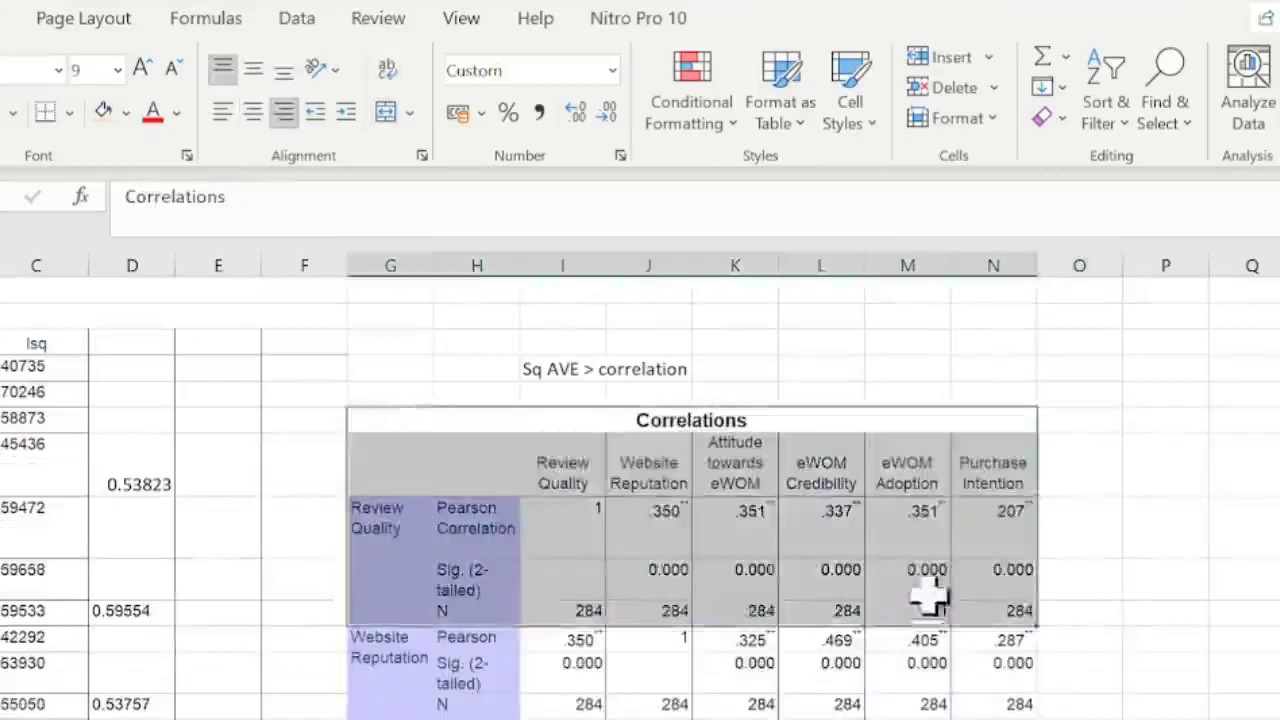
Delete the Sig. (2-tailed) and N rows for Review Quality and Website Reputation from the pasted correlation table.
scroll(930, 597, "down", 5)
scroll(894, 509, "up", 5)
left_click_drag(440, 580, 1020, 612)
left_click(950, 87)
left_click_drag(440, 640, 1020, 672)
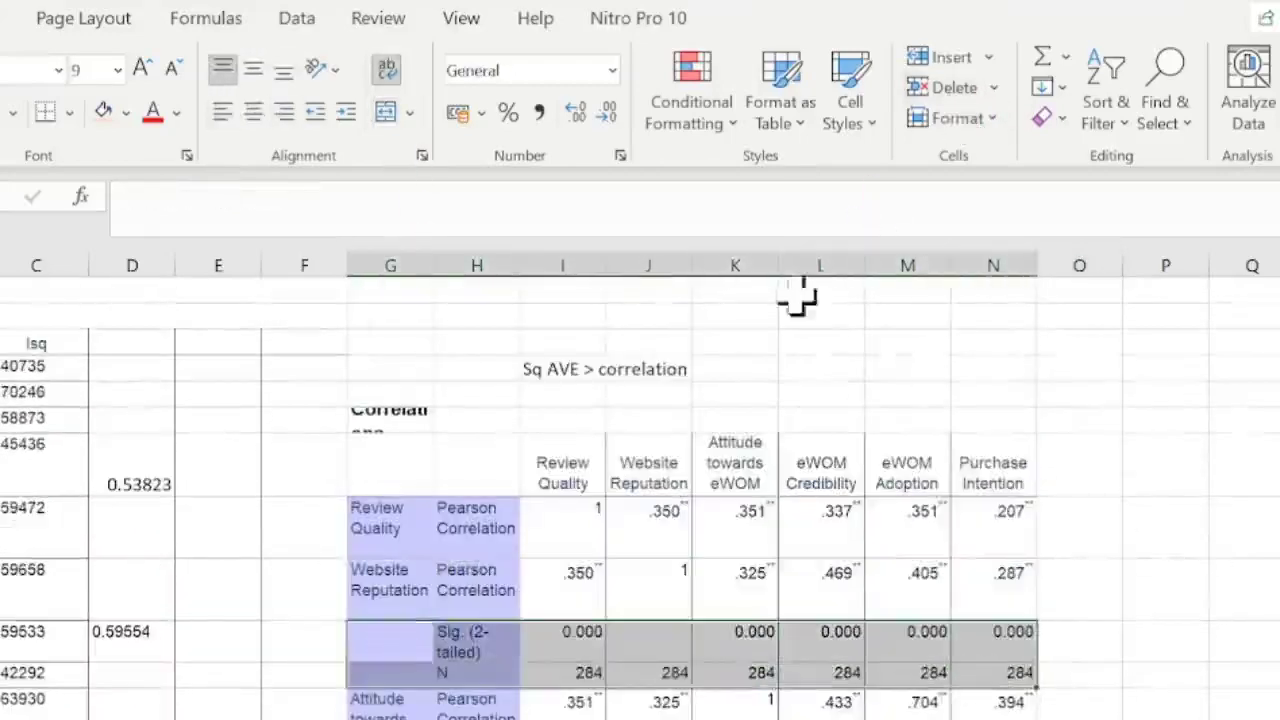
left_click(950, 87)
Delete the Sig. (2-tailed) and N rows for Attitude towards eWOM and eWOM Credibility.
scroll(428, 440, "down", 3)
left_click(390, 411)
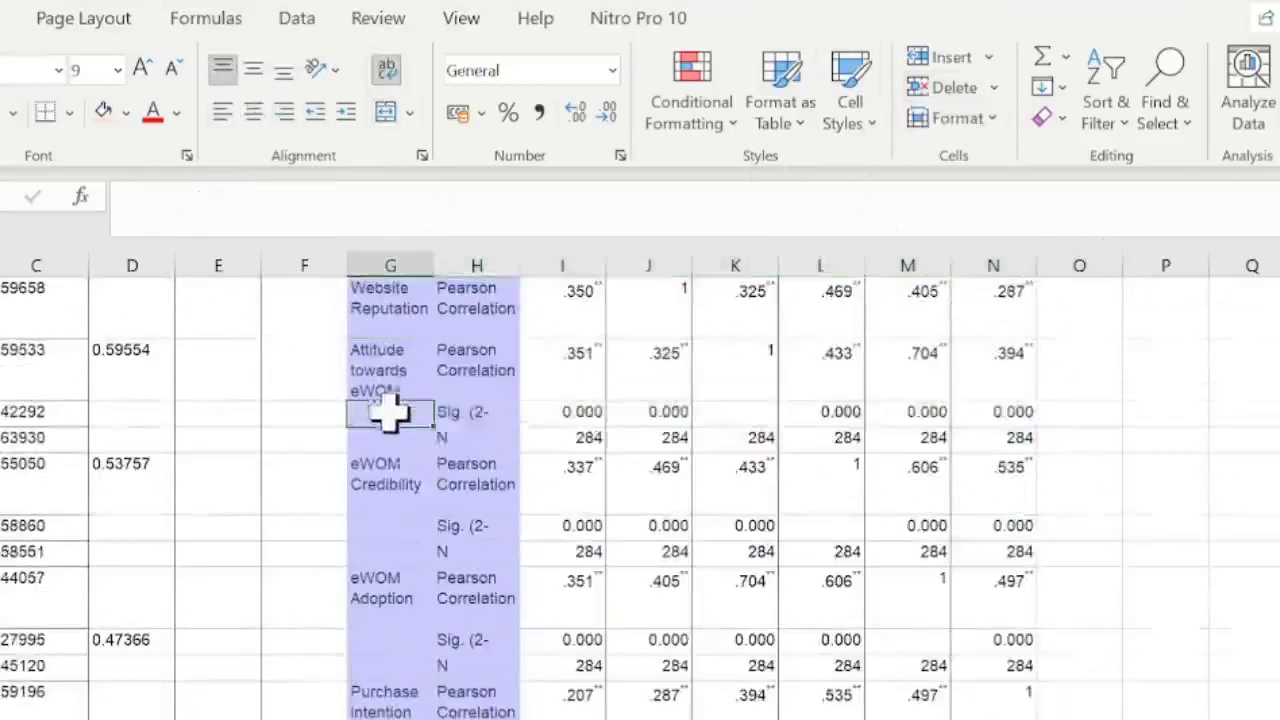
left_click_drag(390, 411, 975, 430)
left_click(950, 87)
left_click_drag(391, 445, 1057, 483)
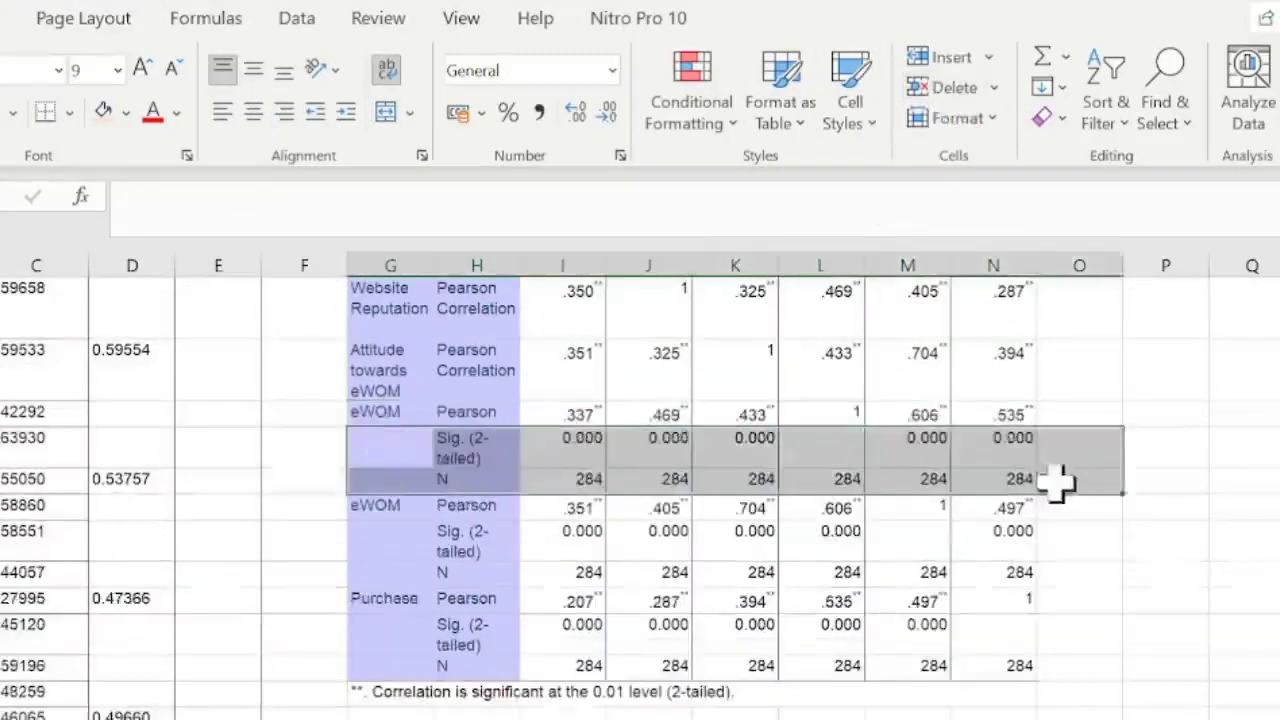
left_click(945, 87)
Delete the Sig. (2-tailed) and N rows for eWOM Adoption and Purchase Intention, along with the significance footnote.
left_click_drag(480, 505, 1030, 543)
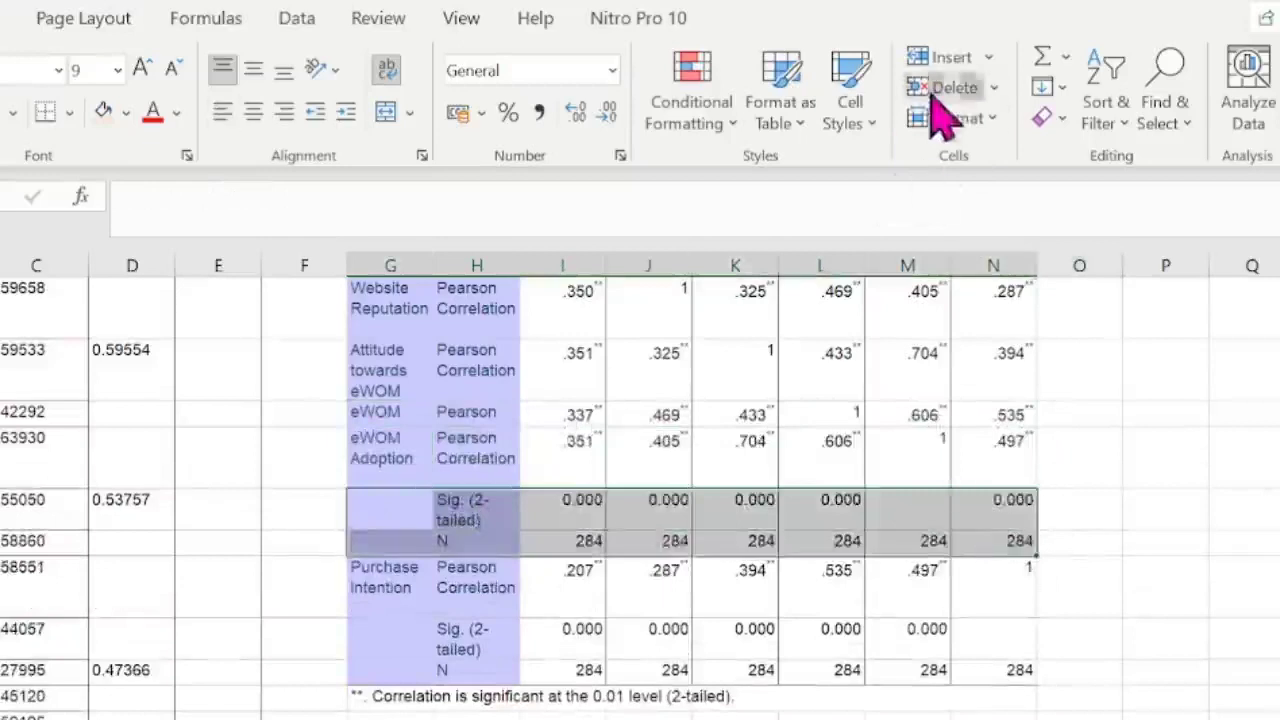
left_click(940, 90)
left_click_drag(474, 575, 1030, 580)
left_click(943, 90)
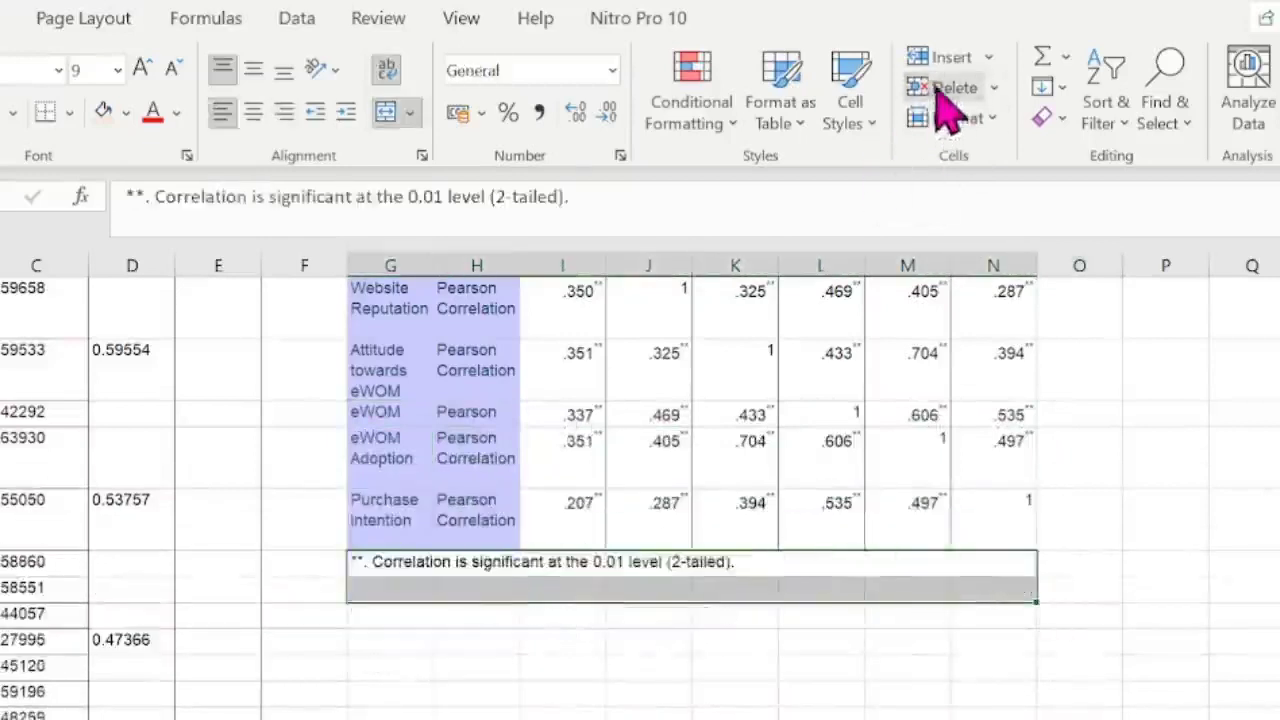
left_click(943, 90)
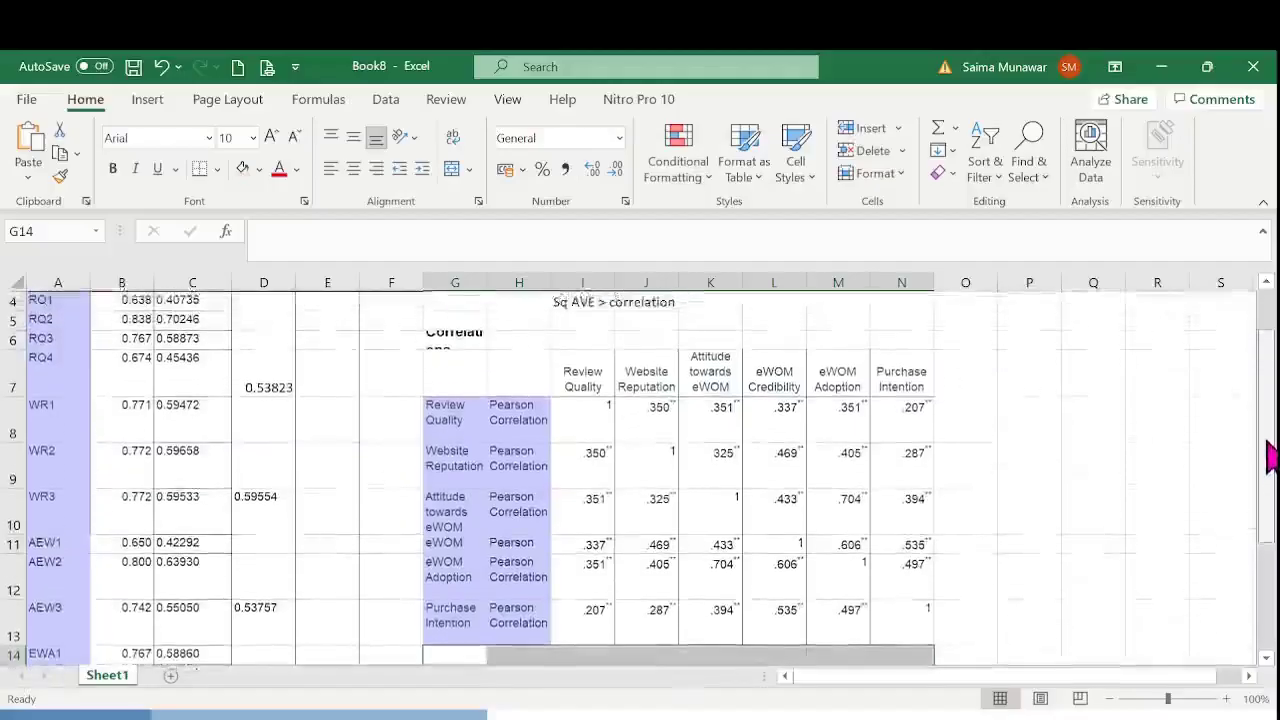
Delete column H, which holds the Pearson Correlation labels, from the sheet.
scroll(1270, 455, "up", 1)
left_click(1160, 495)
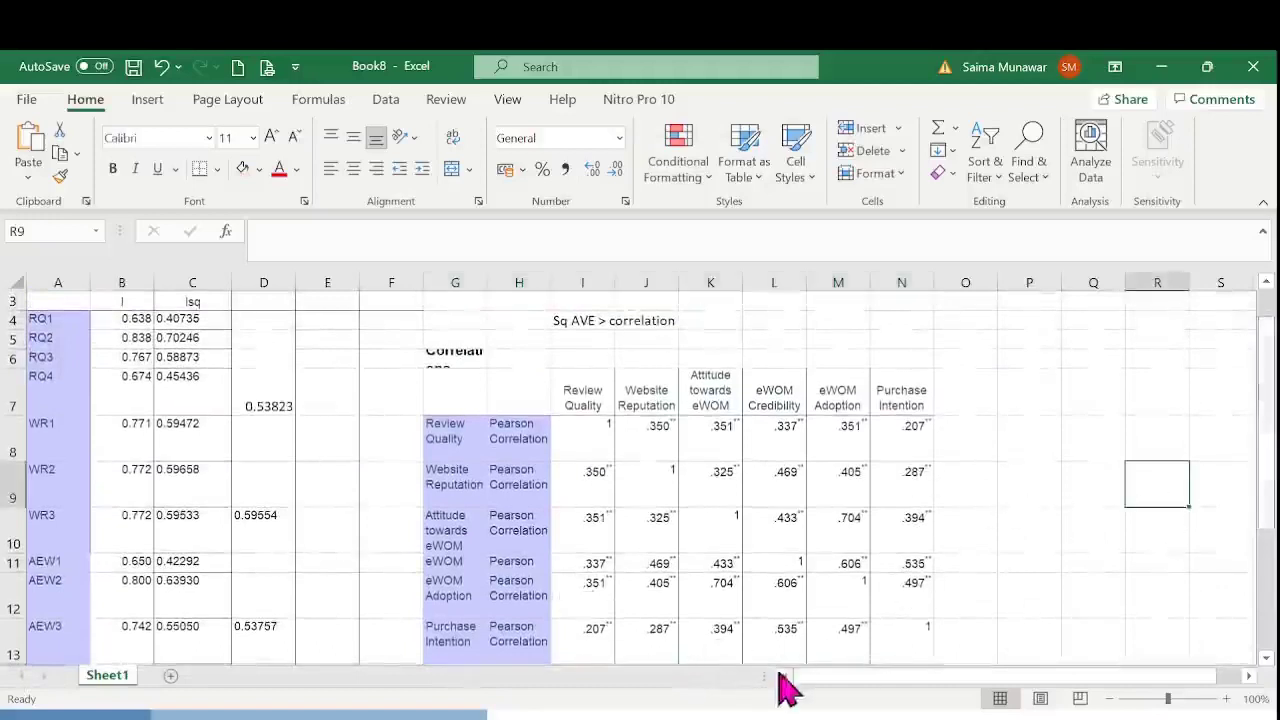
left_click(519, 283)
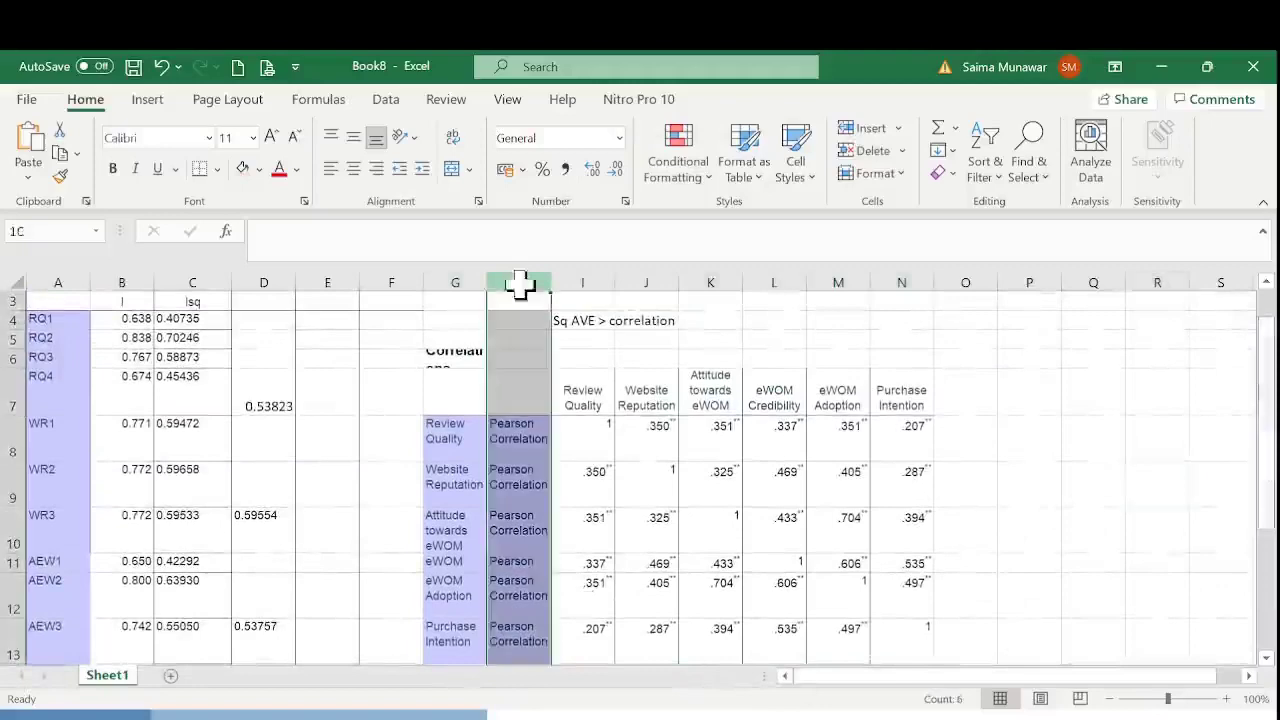
left_click(856, 158)
Calculate the square root of the RQ construct's AVE in E7 with =SQRT(D7).
left_click(327, 400)
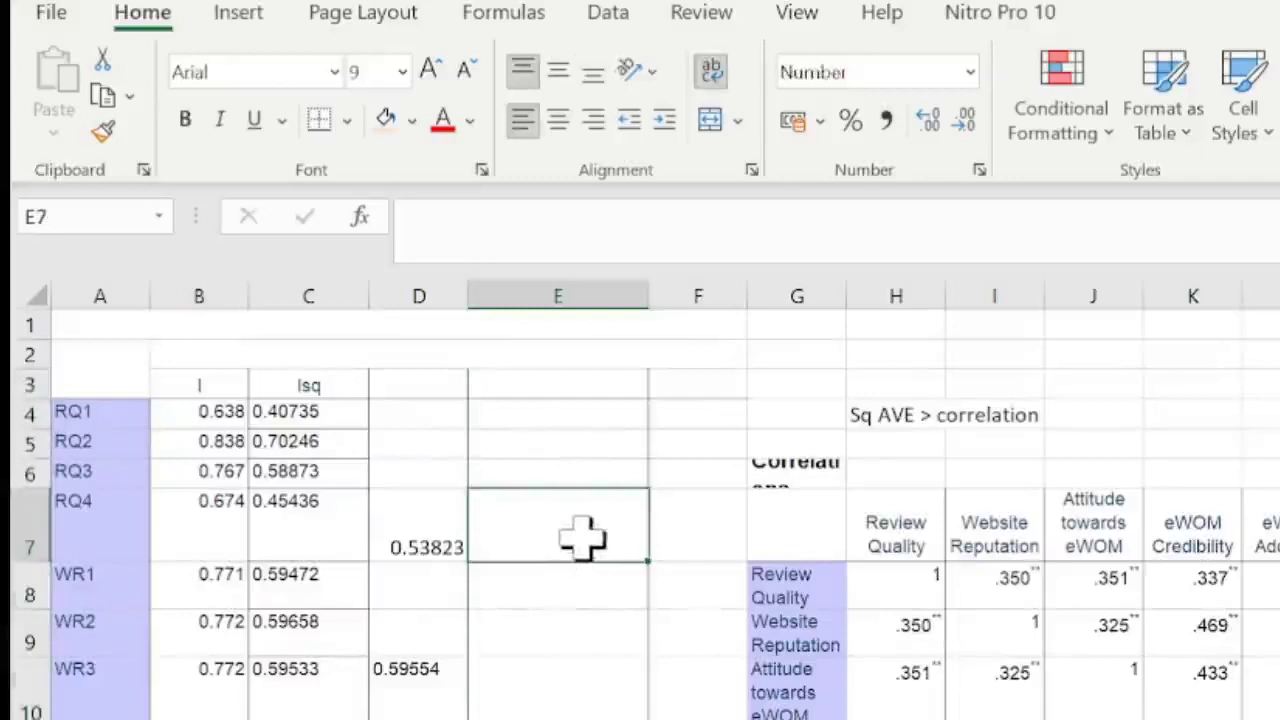
type("=")
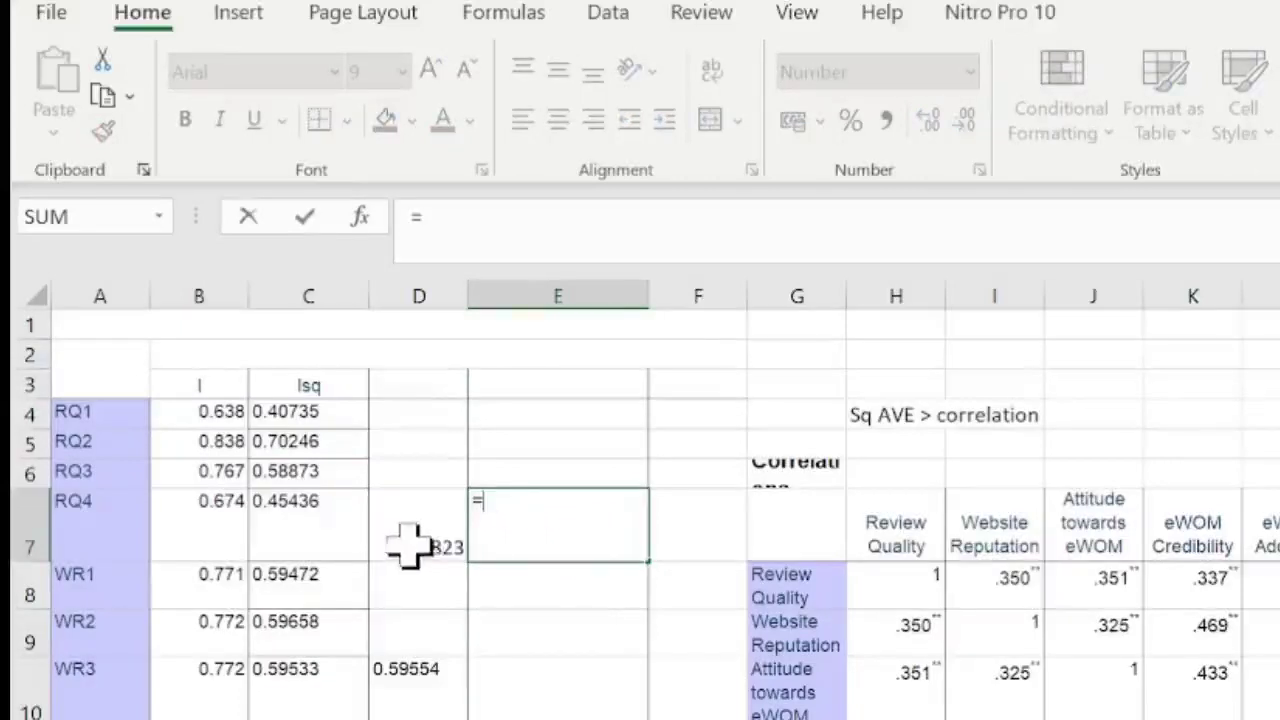
type("sq")
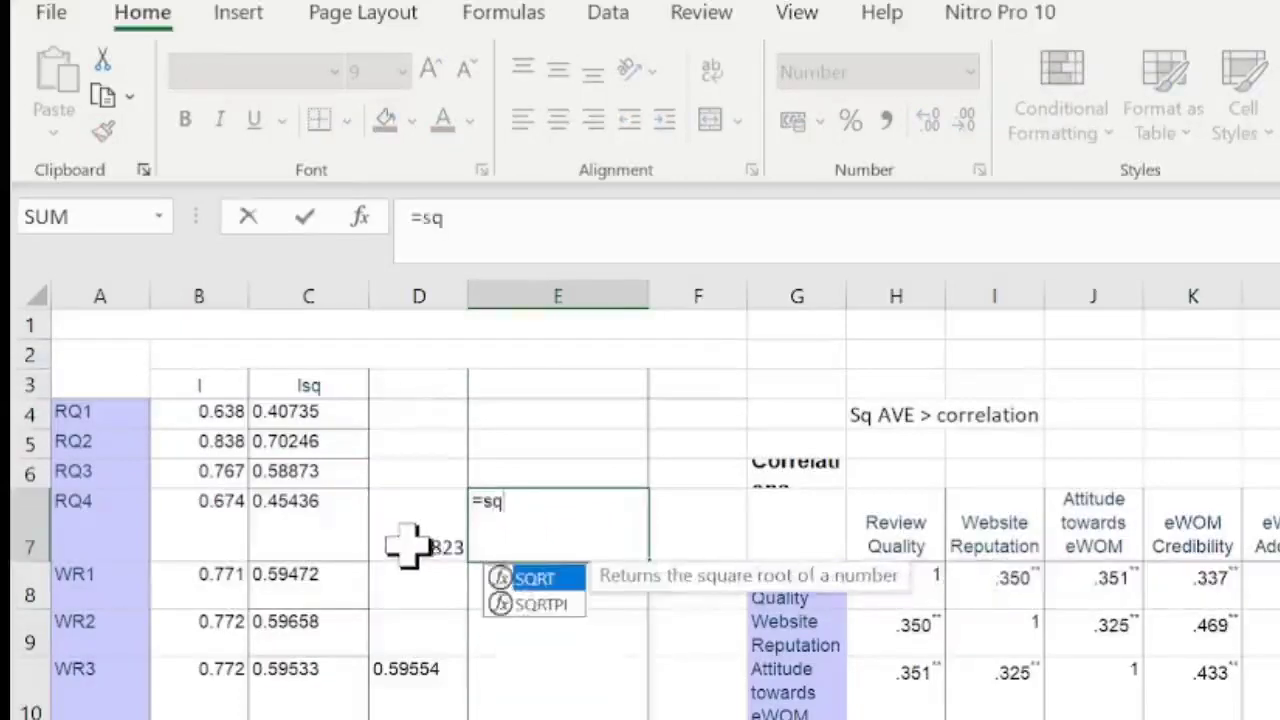
double_click(529, 584)
left_click(398, 535)
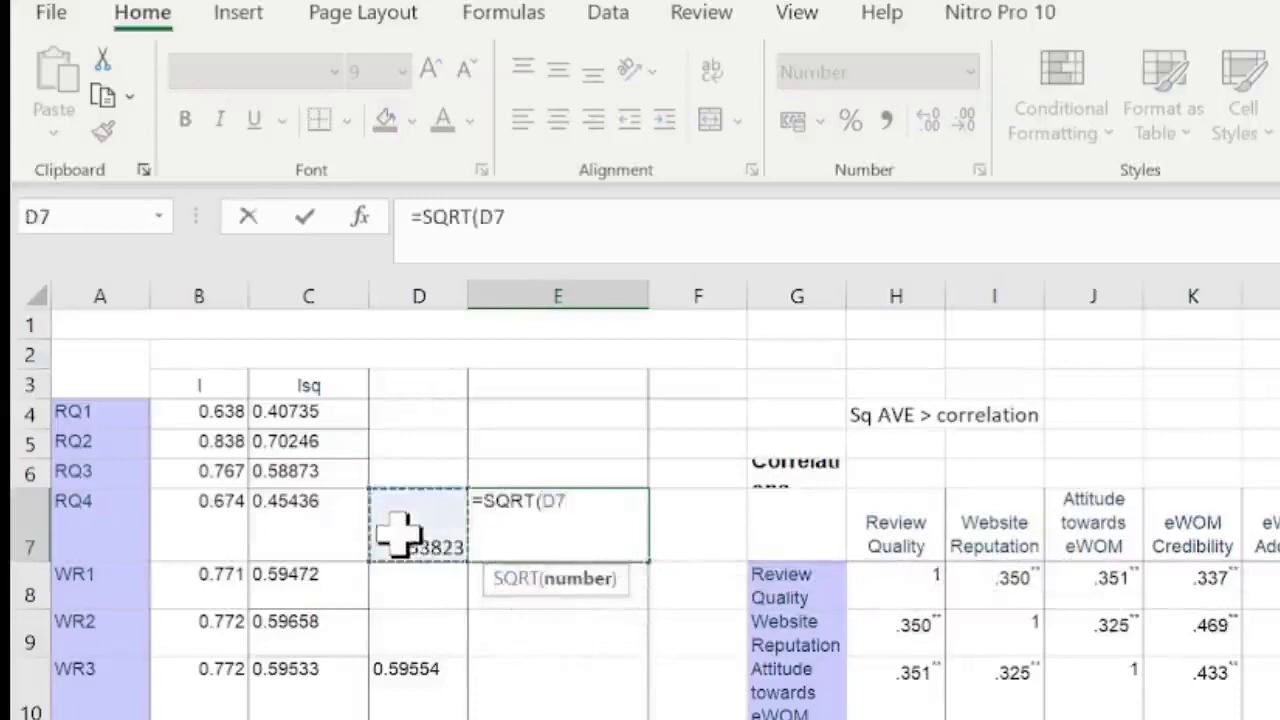
type(")")
key("Return")
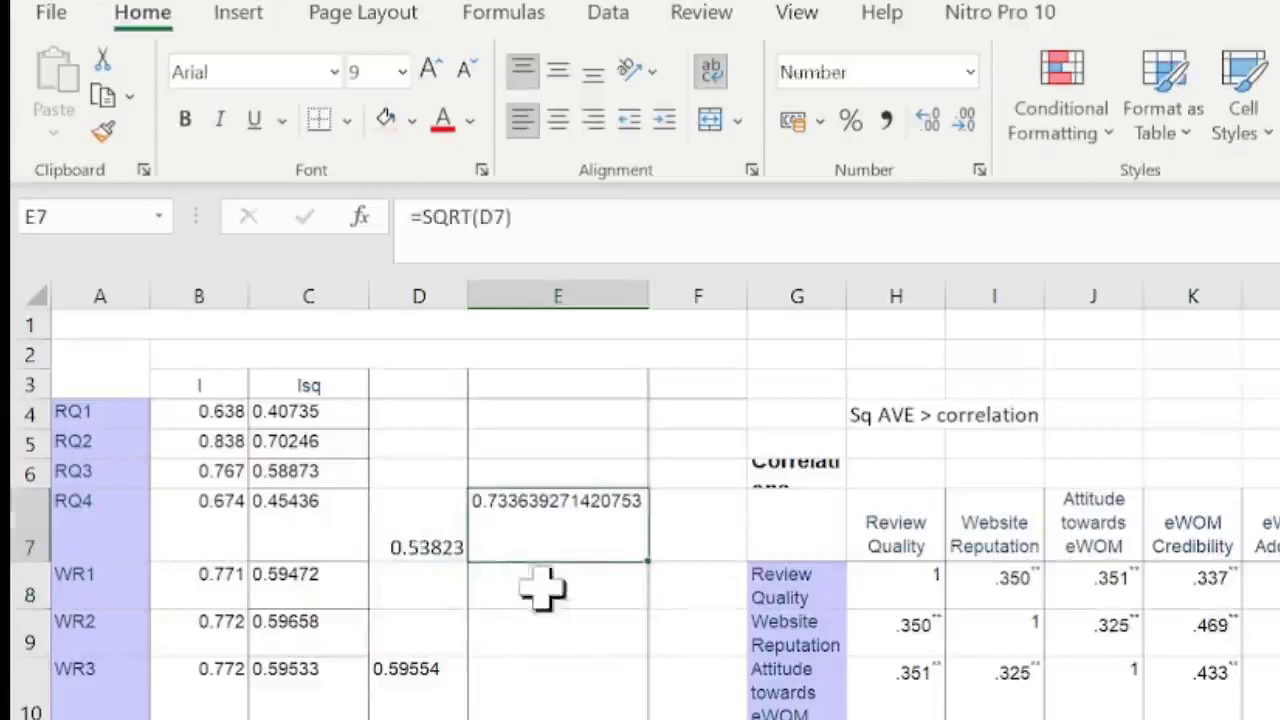
Copy the square root formula from E7 into E10, E13 and E17 for the WR, AEW and EWA constructs.
key("ctrl+c")
key("Down")
key("Down")
key("Down")
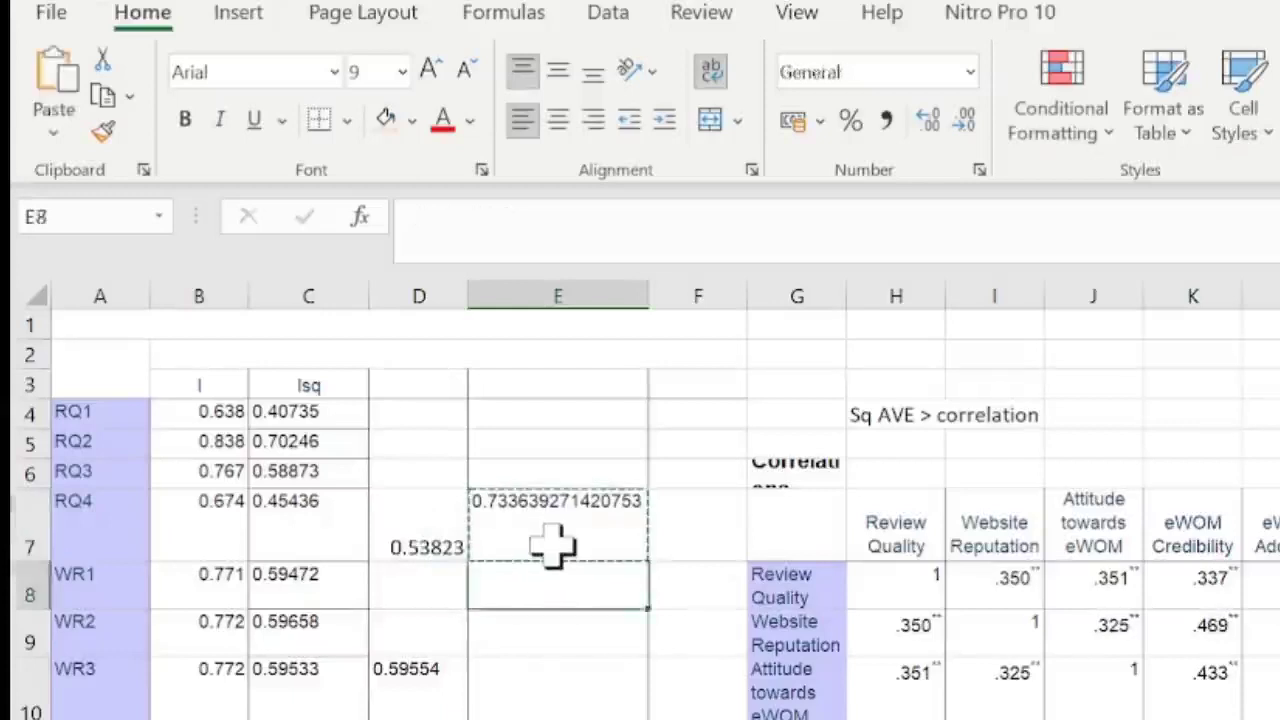
key("ctrl+v")
key("Down")
key("Down")
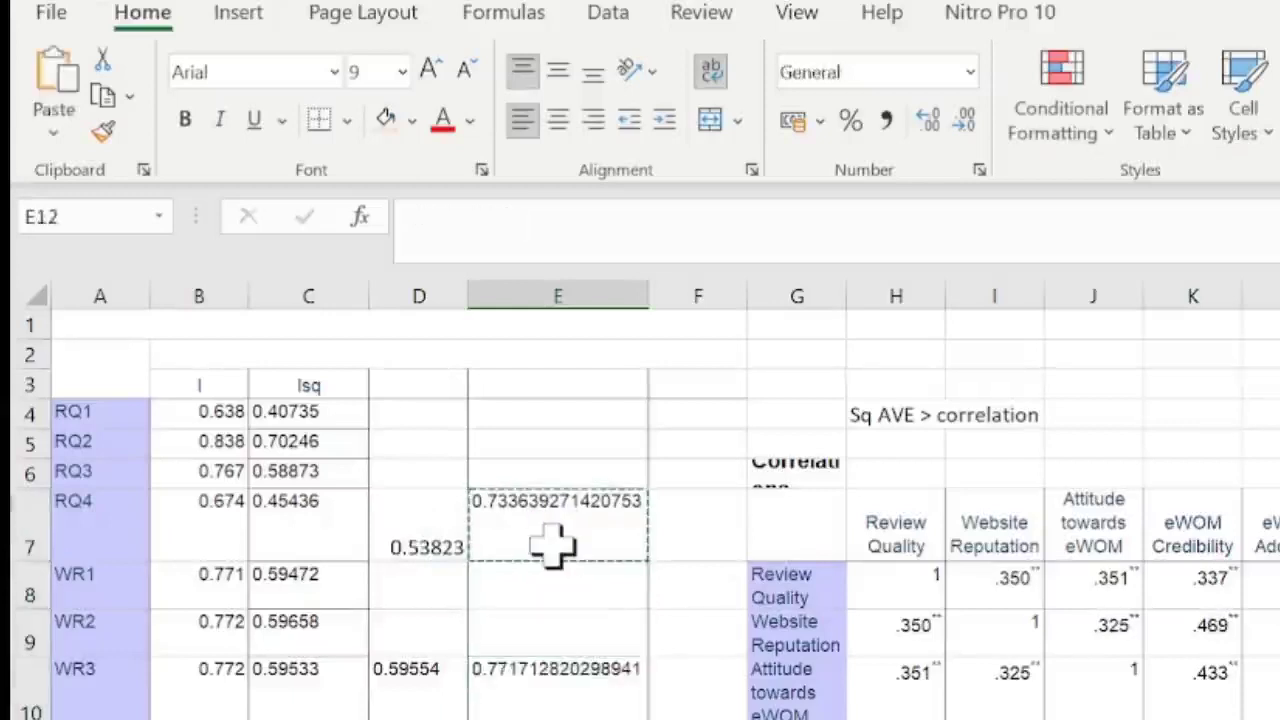
key("Down")
key("Down")
key("Down")
key("Down")
key("Down")
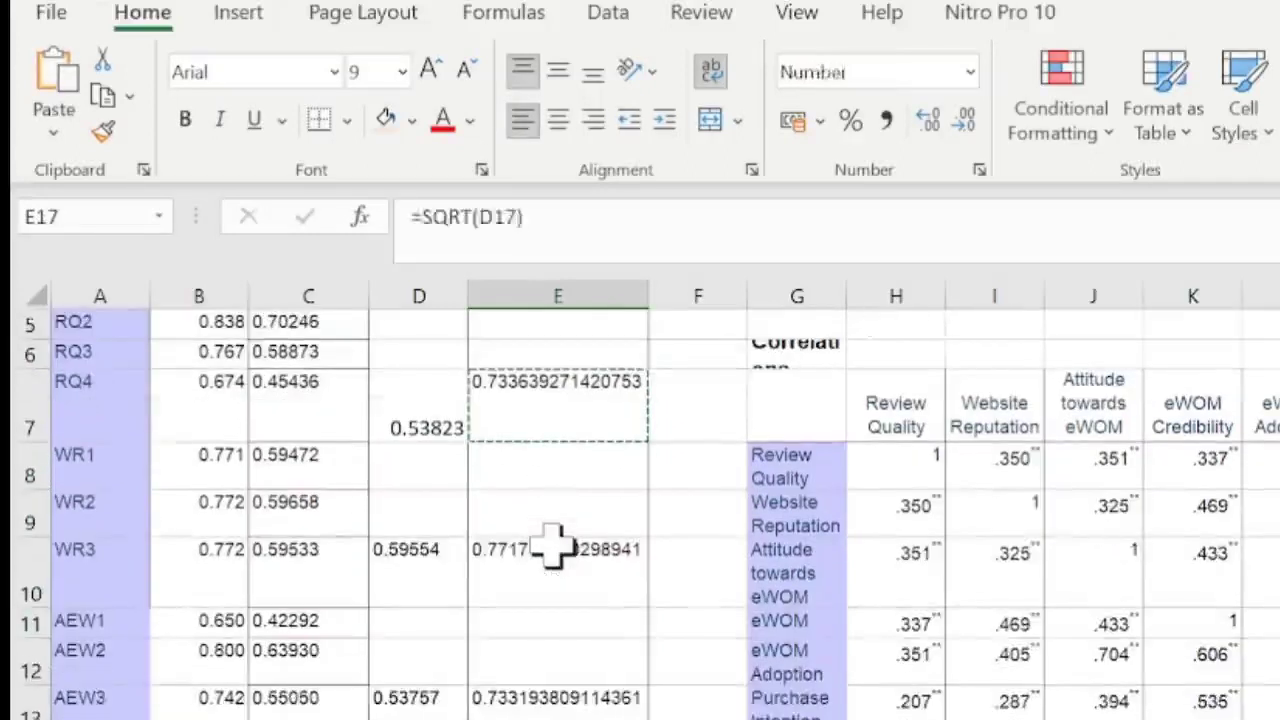
Paste the same square root formula into E21 for the EWC construct.
key("Down")
key("Down")
key("Down")
key("Down")
key("Down")
key("Up")
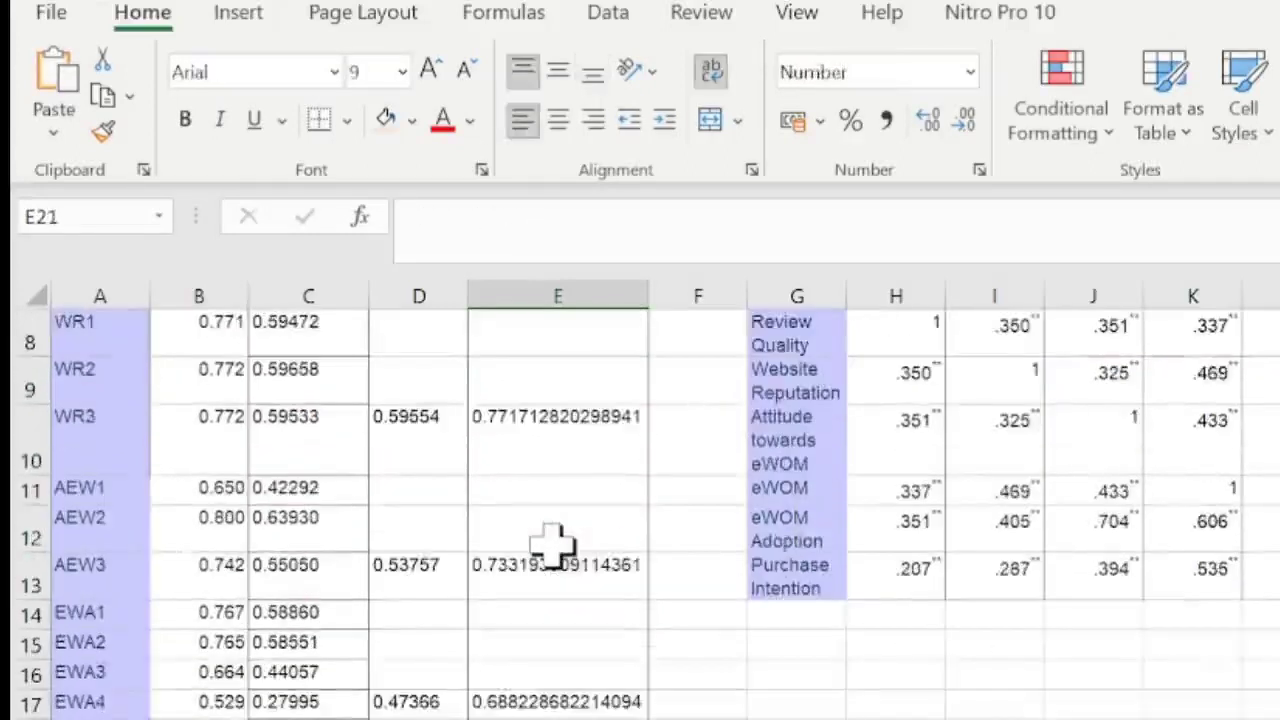
key("Down")
key("Down")
key("Down")
key("Down")
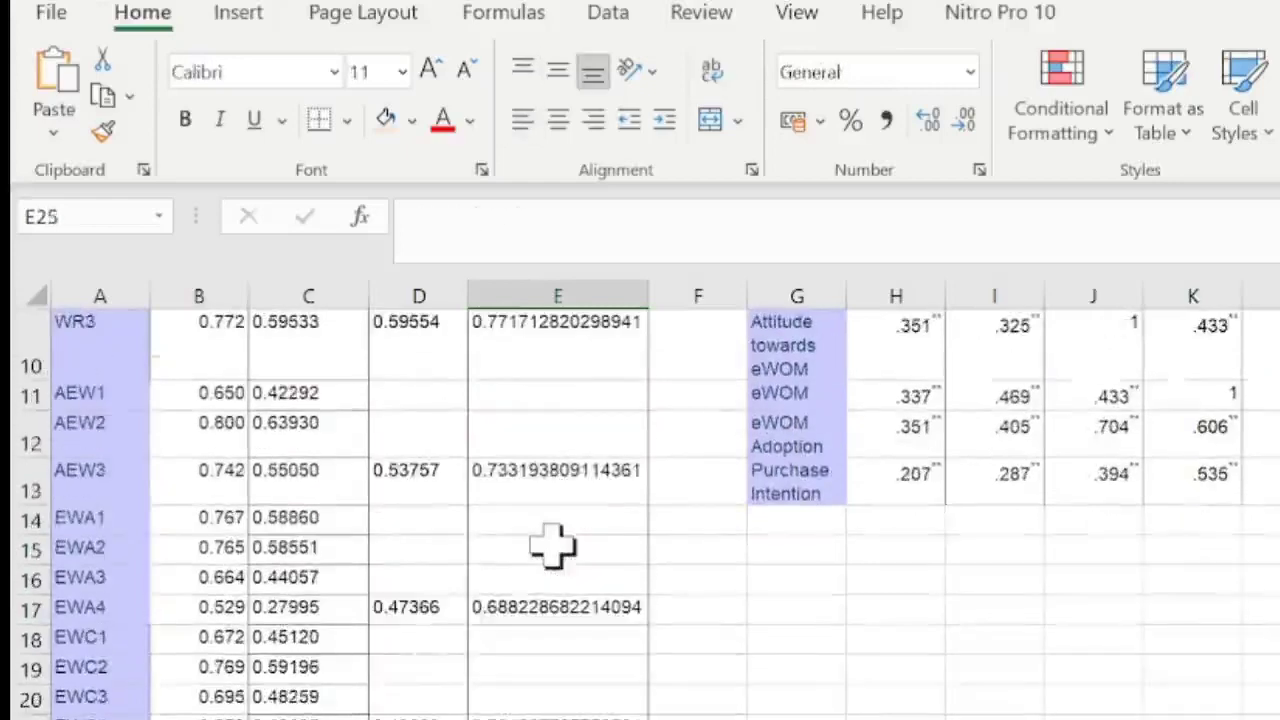
Label the header cell D3 as AVE and E3 as SQRT AVE.
key("Up")
key("Up")
key("Up")
key("Up")
key("Up")
key("Up")
key("Up")
key("Up")
key("Up")
key("Up")
key("Up")
key("Up")
key("Up")
key("Up")
key("ctrl+Home")
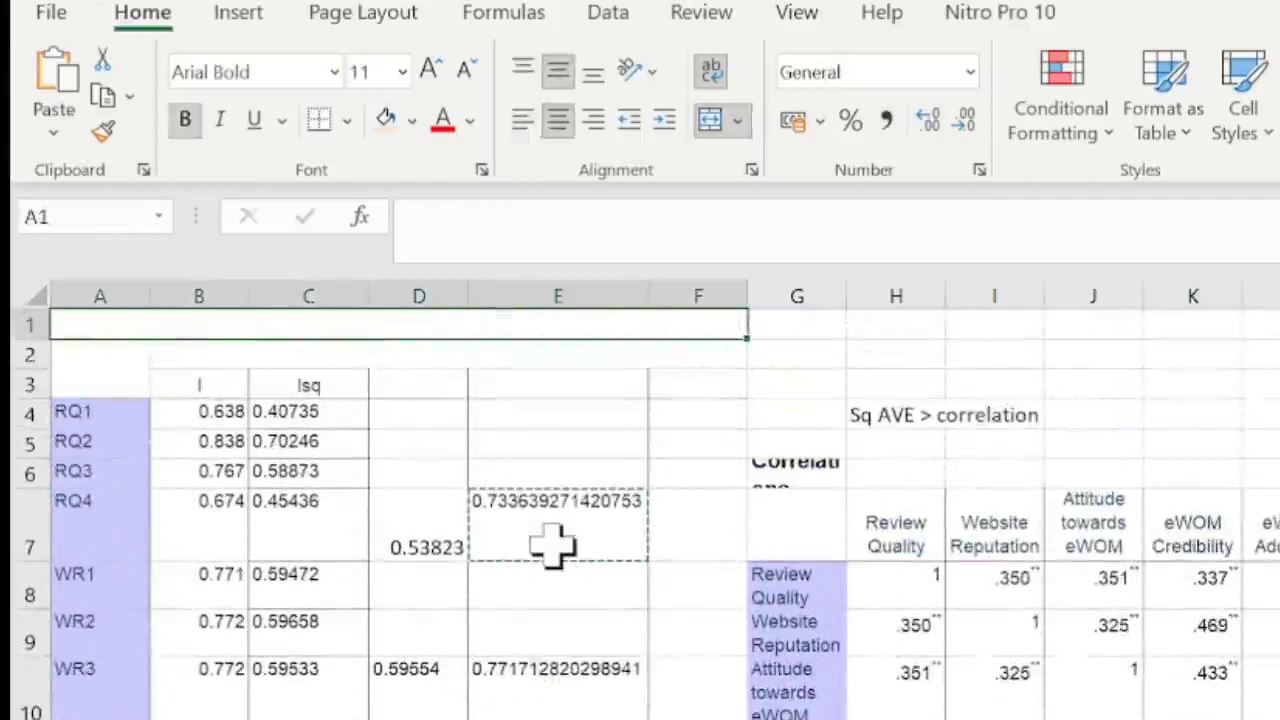
left_click(418, 385)
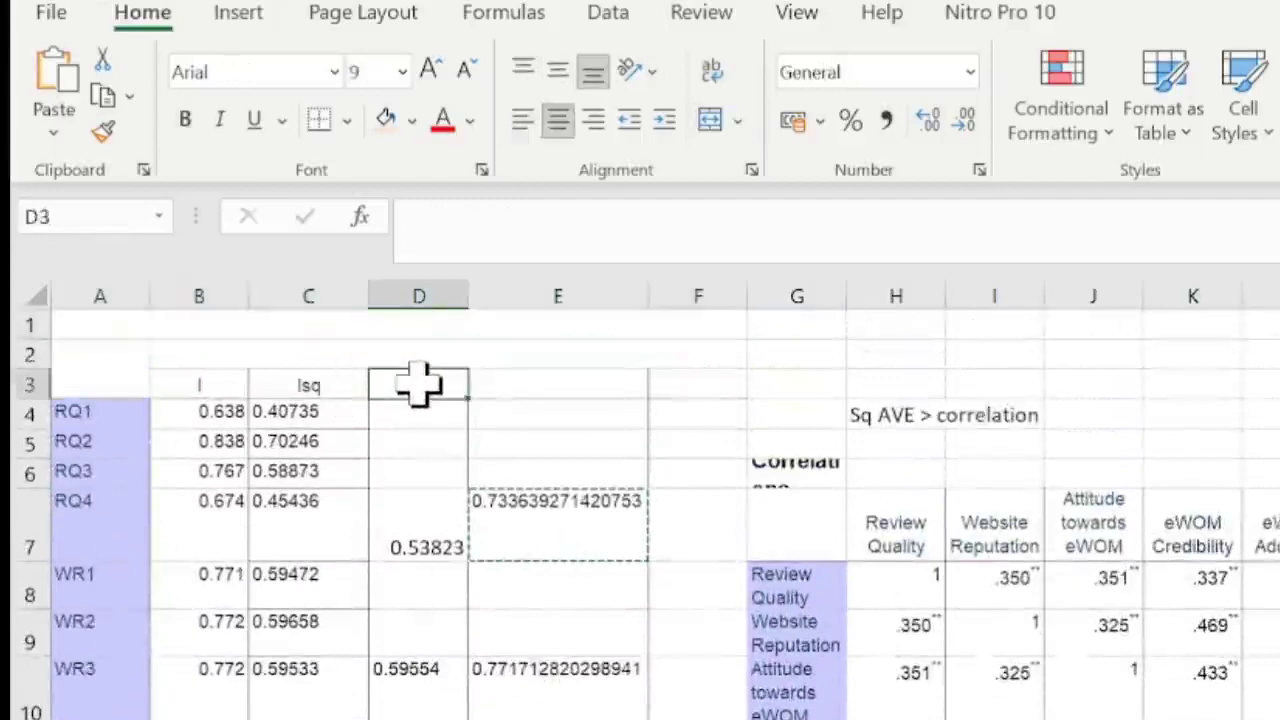
type("AVE")
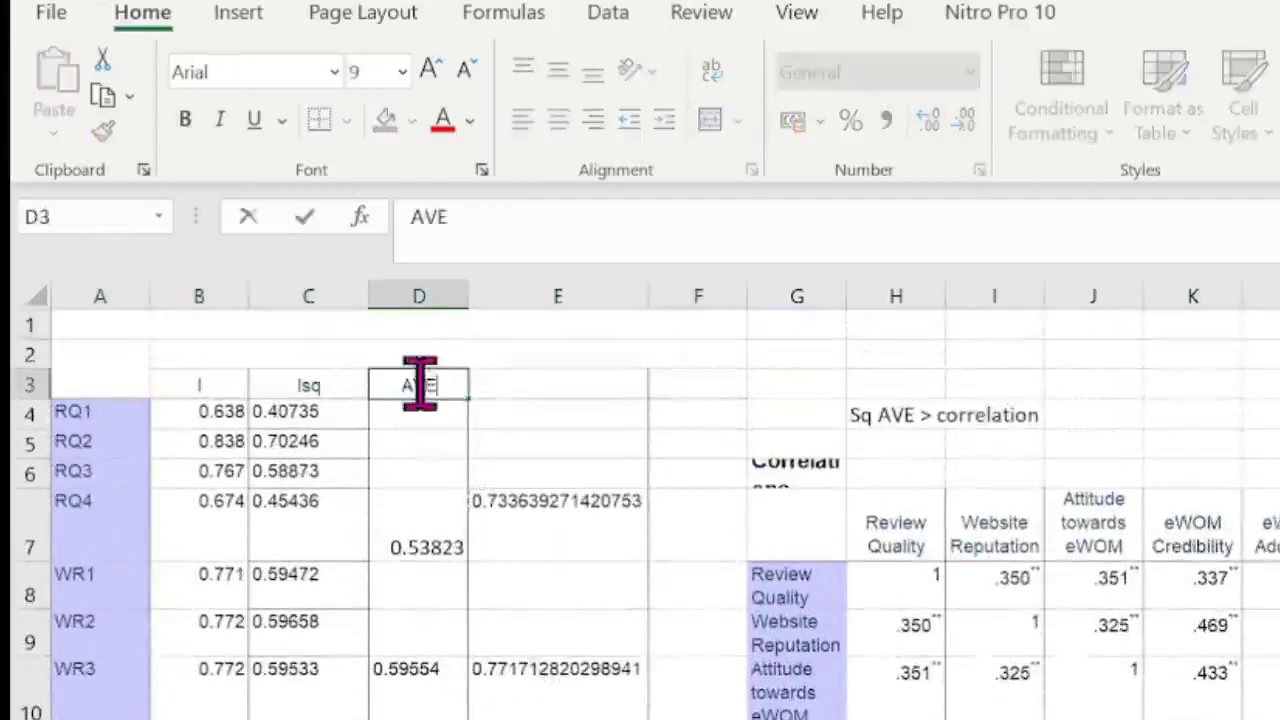
key("Tab")
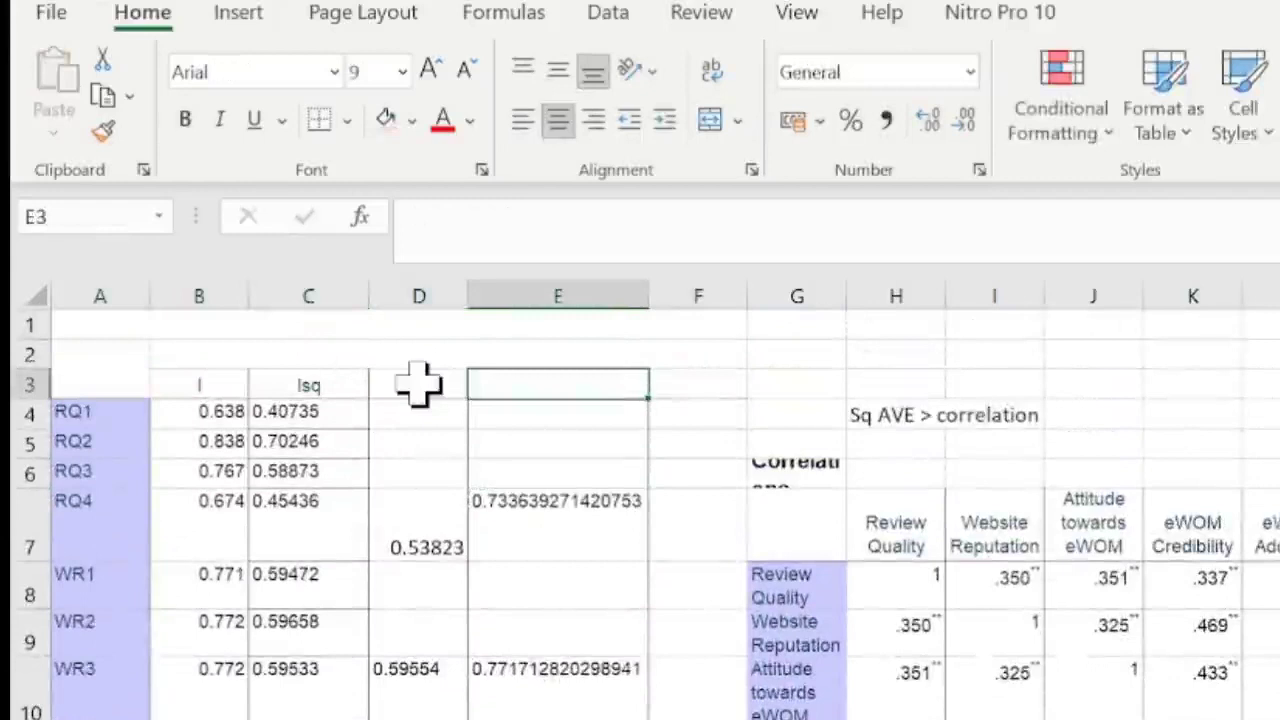
type("SQRT AVE")
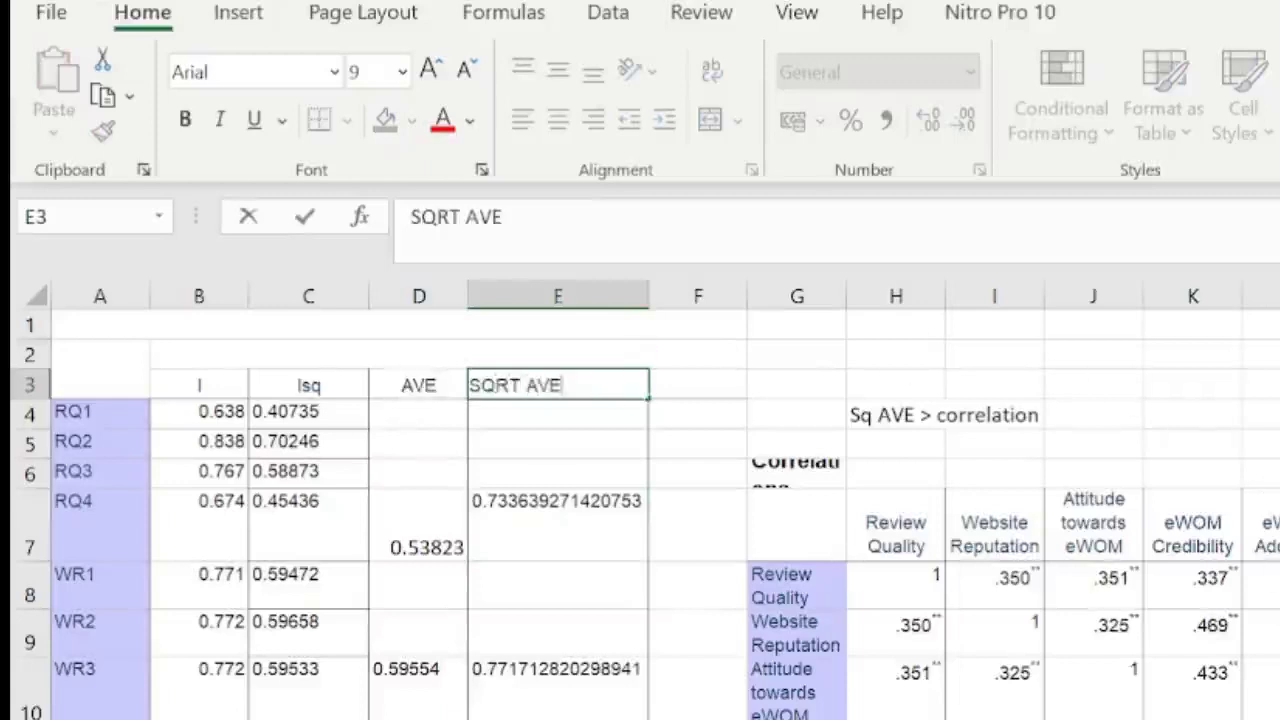
key("Return")
Copy the RQ square root from E7 into the Review Quality diagonal cell H8 as a value, shown with three decimals.
left_click(530, 510)
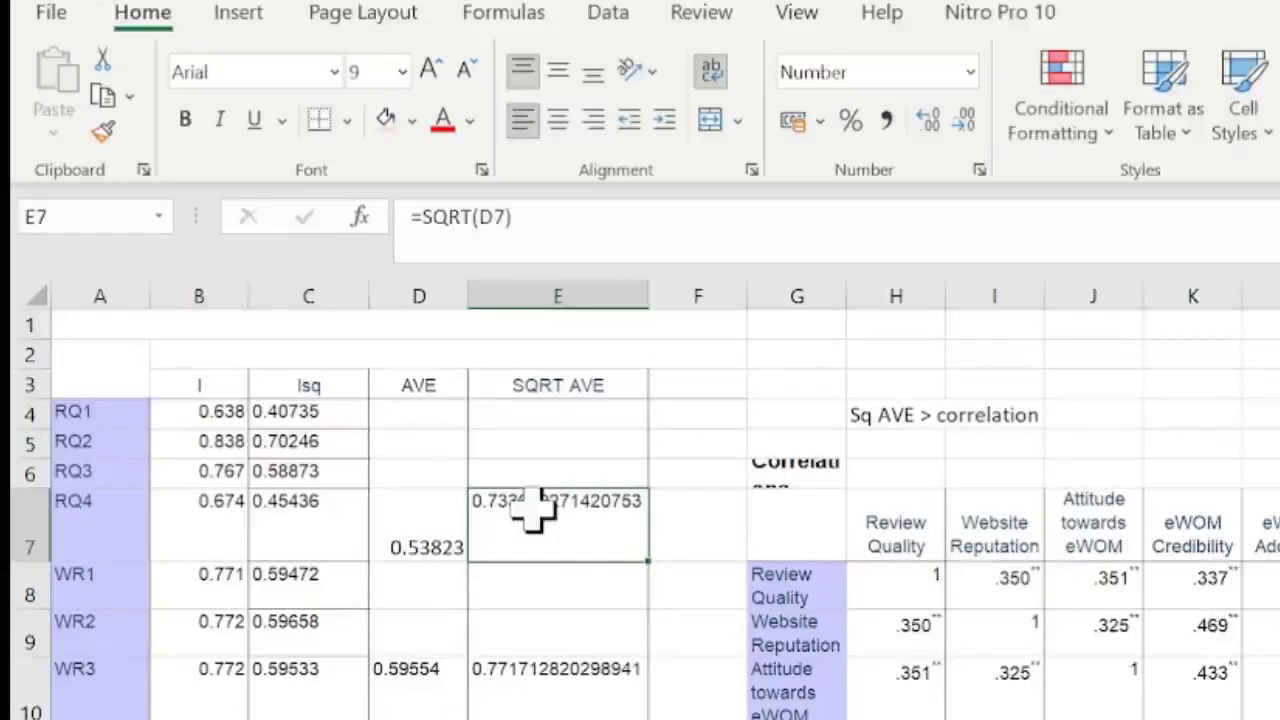
key("ctrl+c")
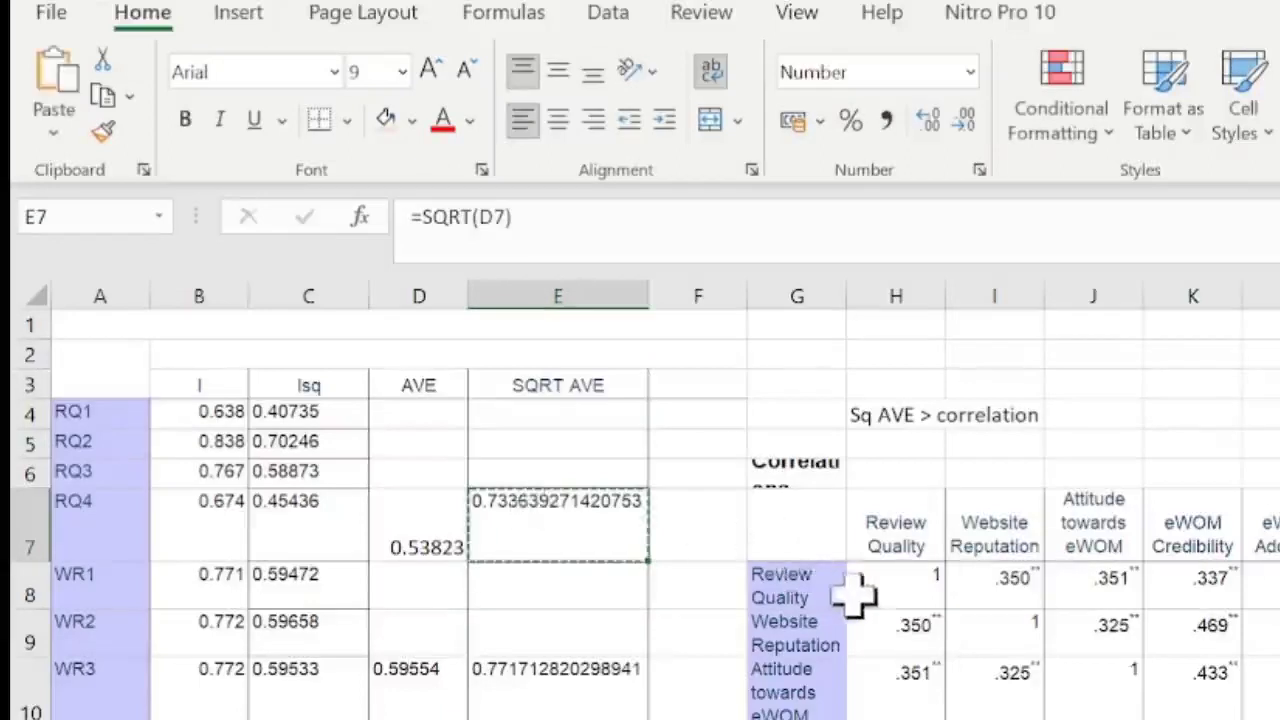
left_click(907, 590)
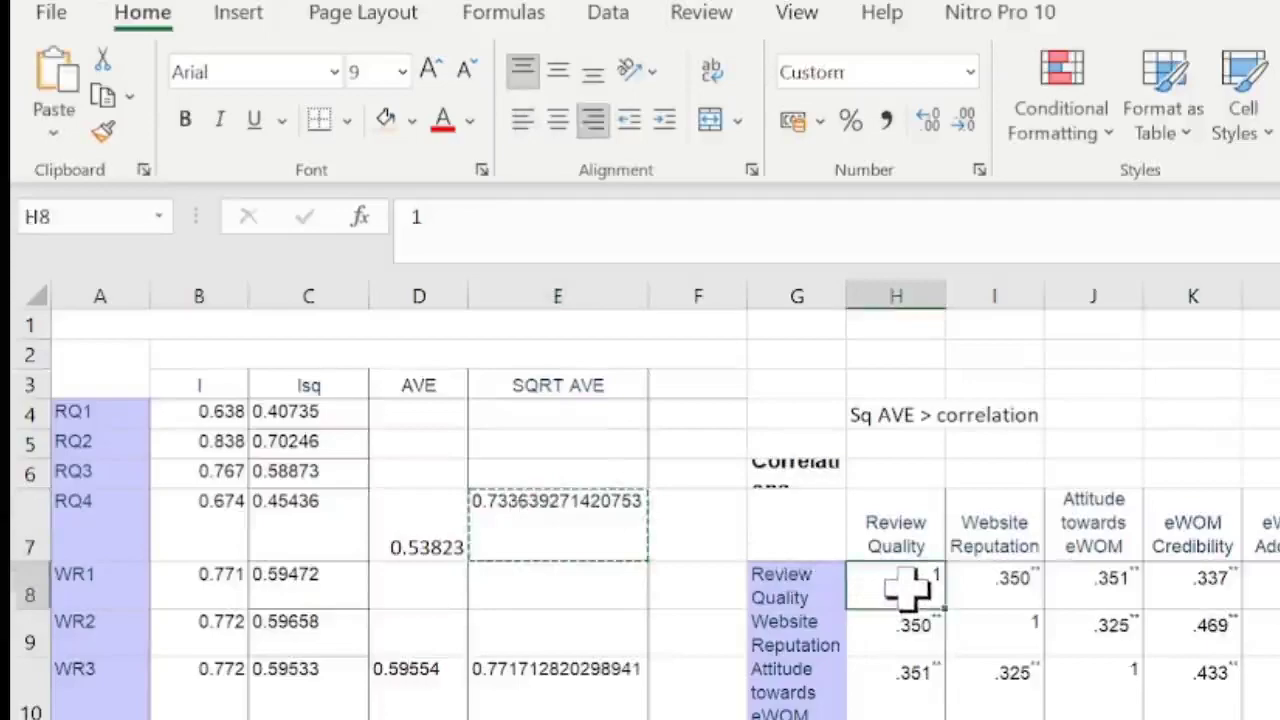
left_click(538, 523)
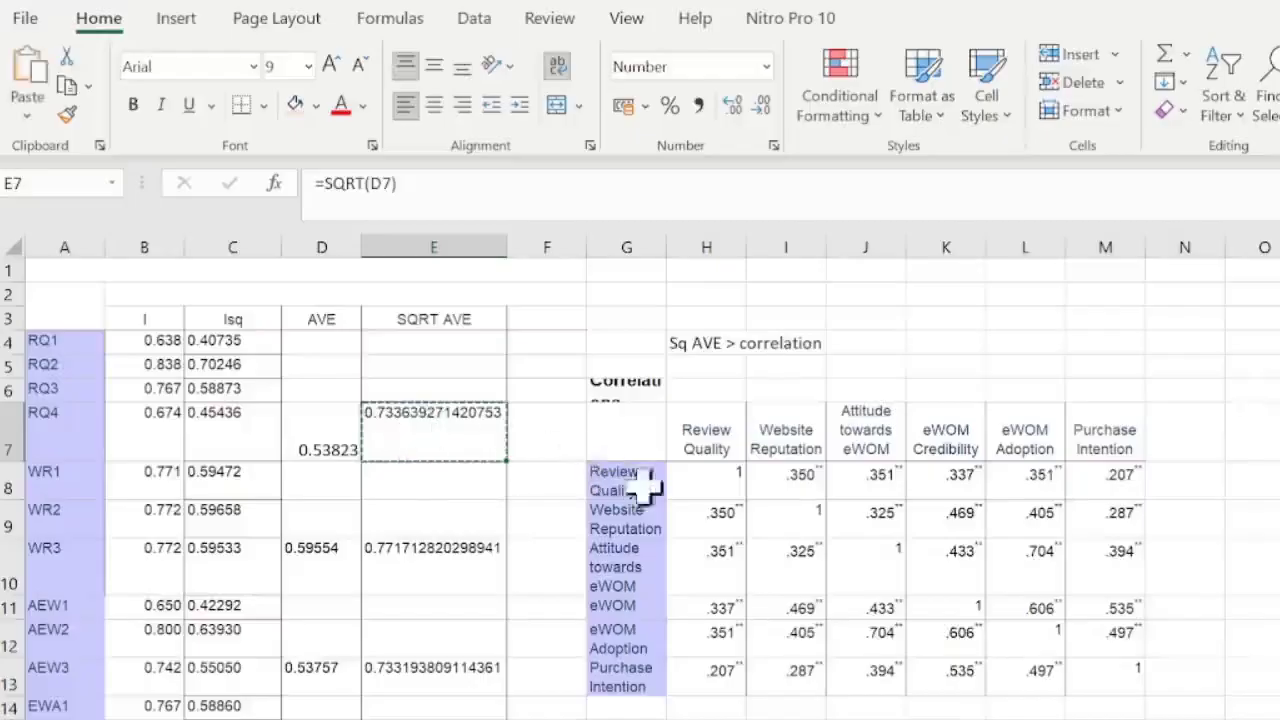
left_click(728, 478)
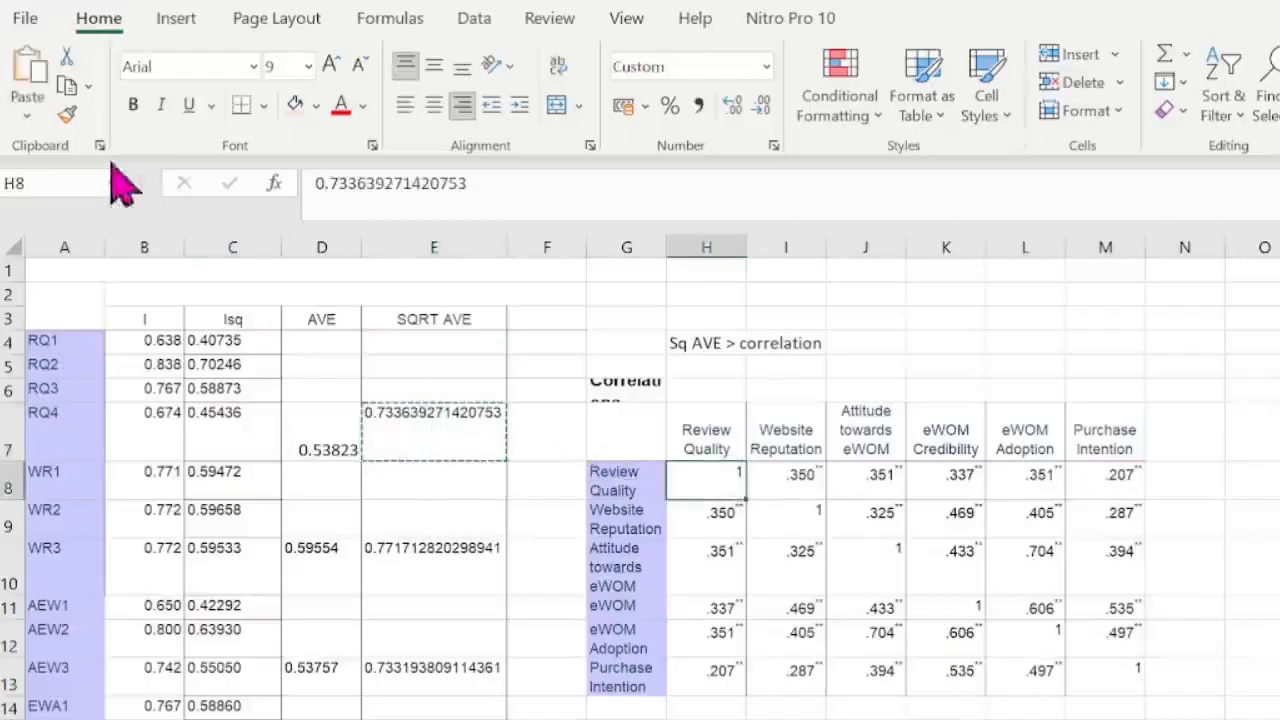
left_click(27, 116)
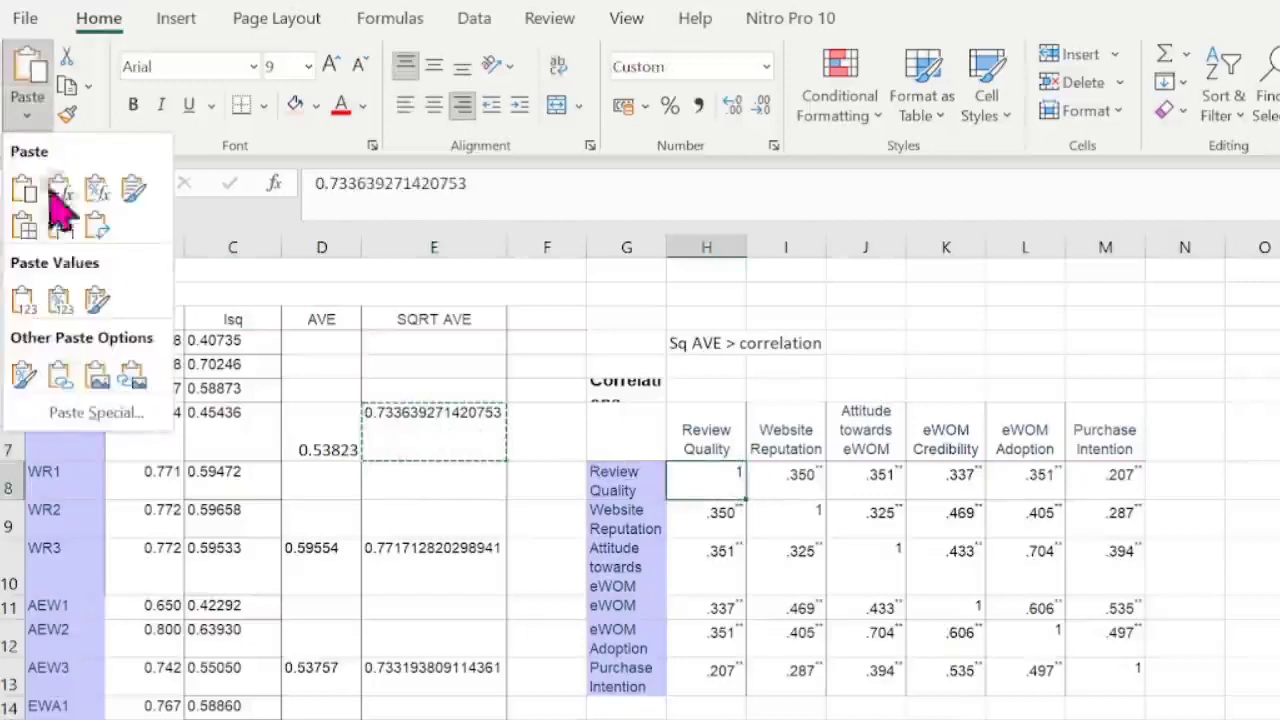
left_click(23, 297)
left_click(731, 106)
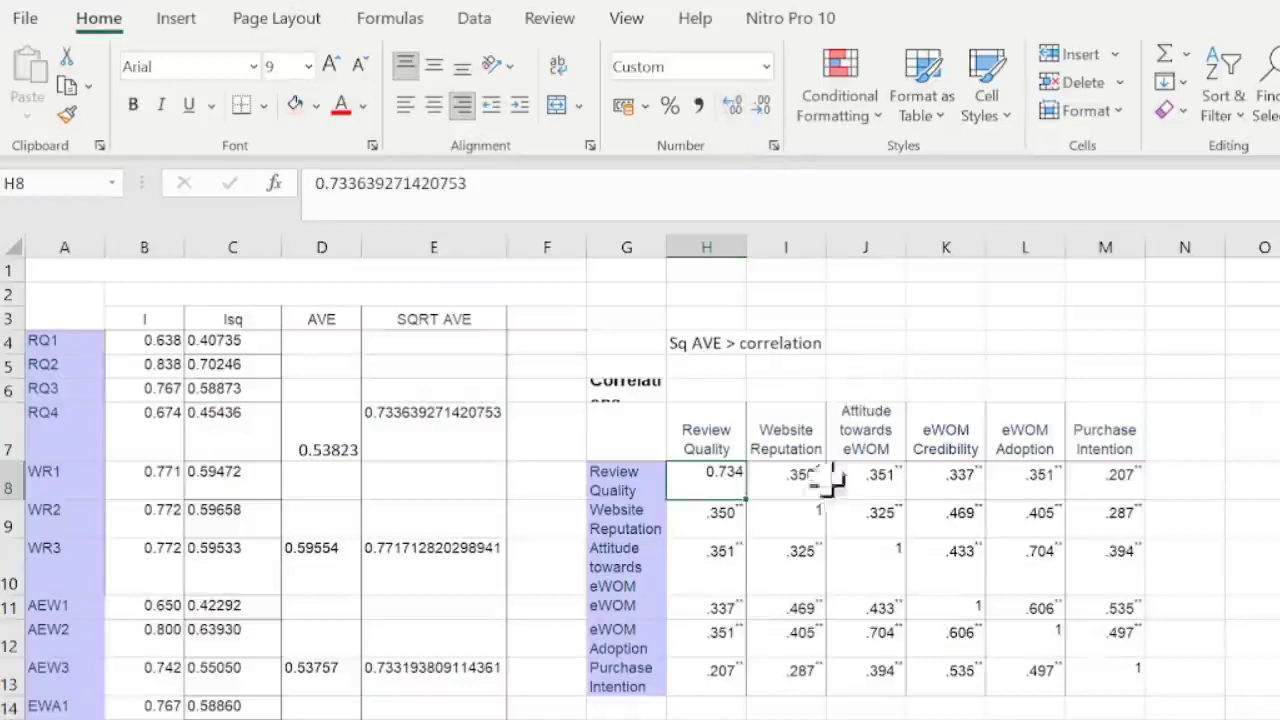
Increase the number format of the correlation matrix H8:M13 to four decimal places.
left_click(784, 513)
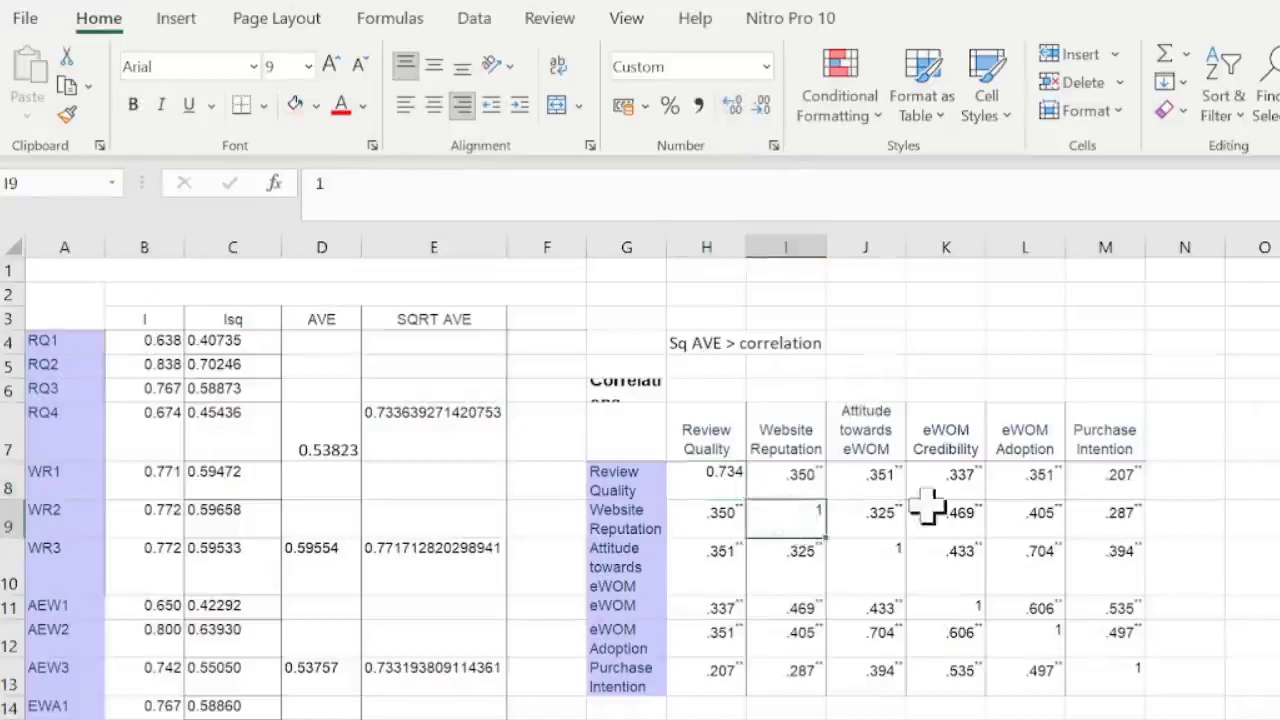
left_click_drag(740, 482, 1122, 683)
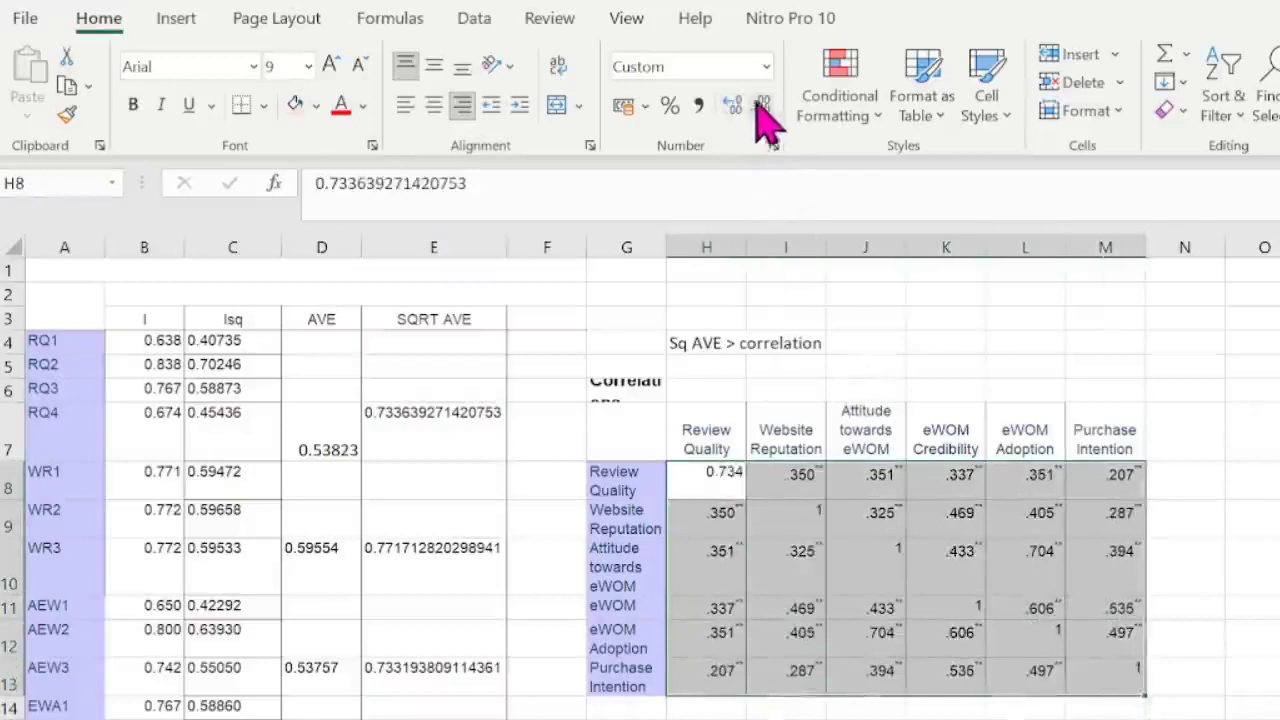
left_click(735, 108)
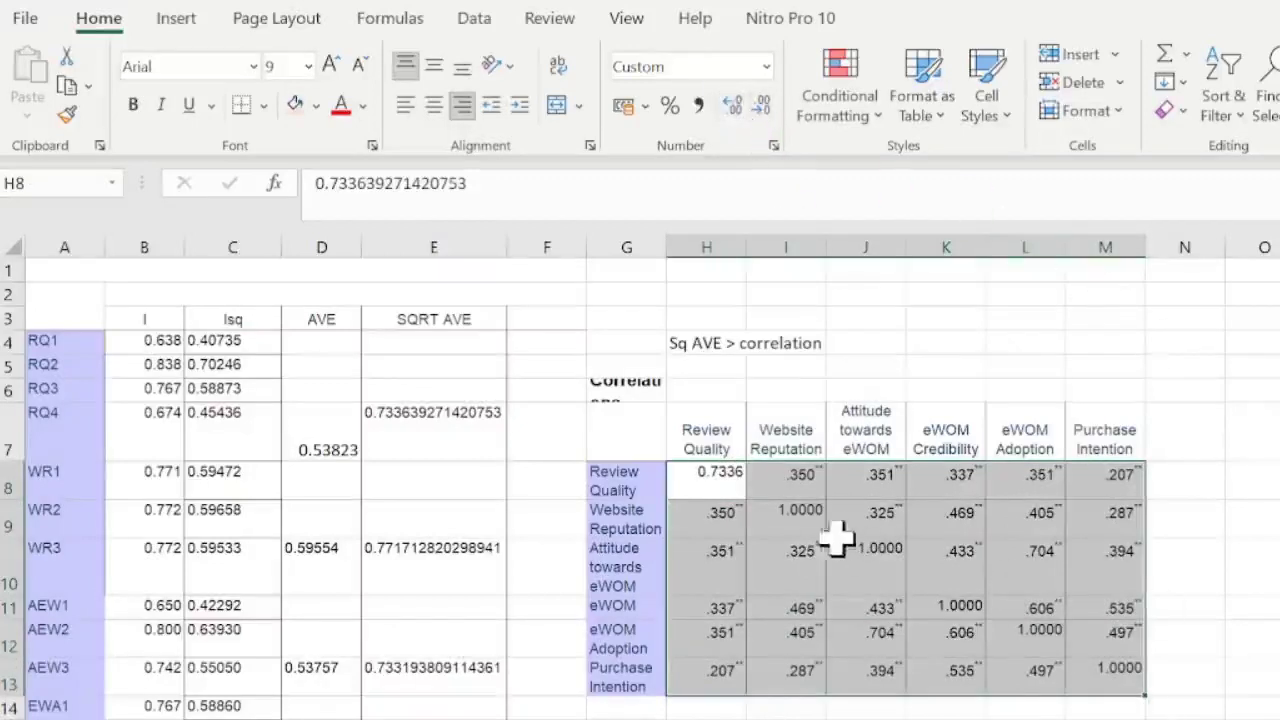
Copy the WR square root from E10 into the Website Reputation diagonal cell I9 as a value only.
left_click(437, 563)
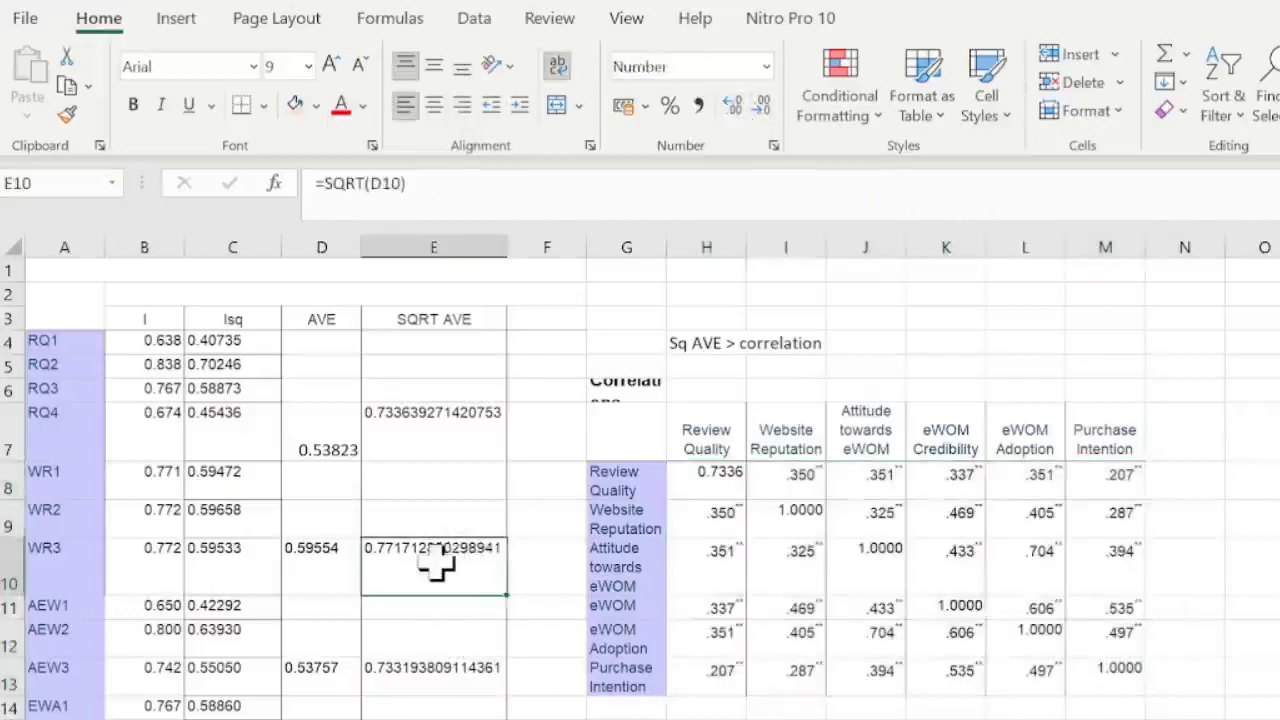
key("ctrl+c")
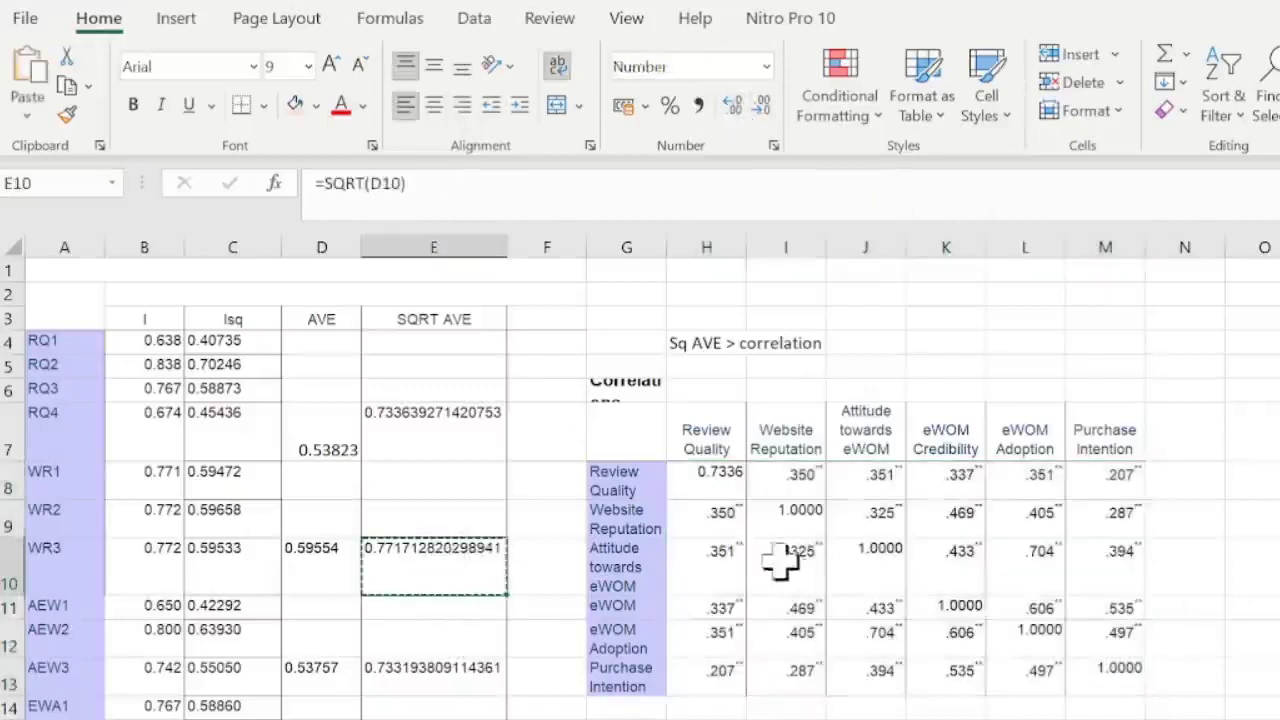
left_click(790, 515)
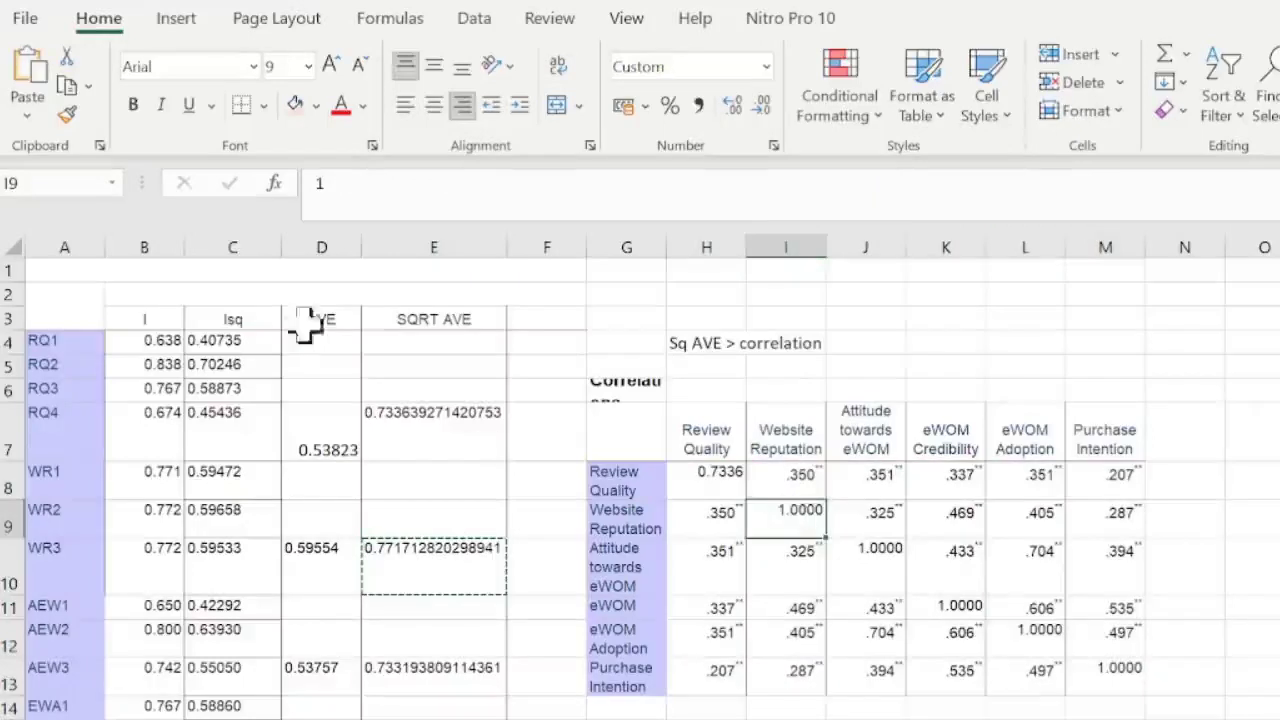
left_click(27, 110)
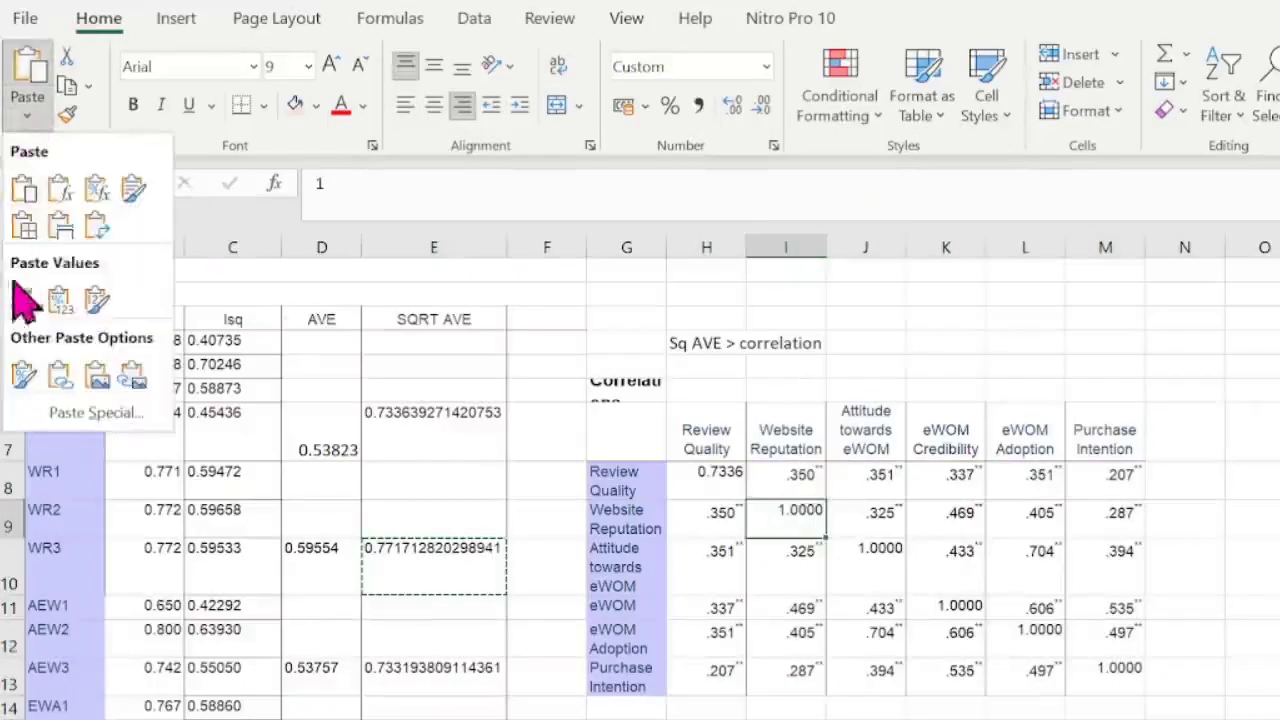
left_click(22, 300)
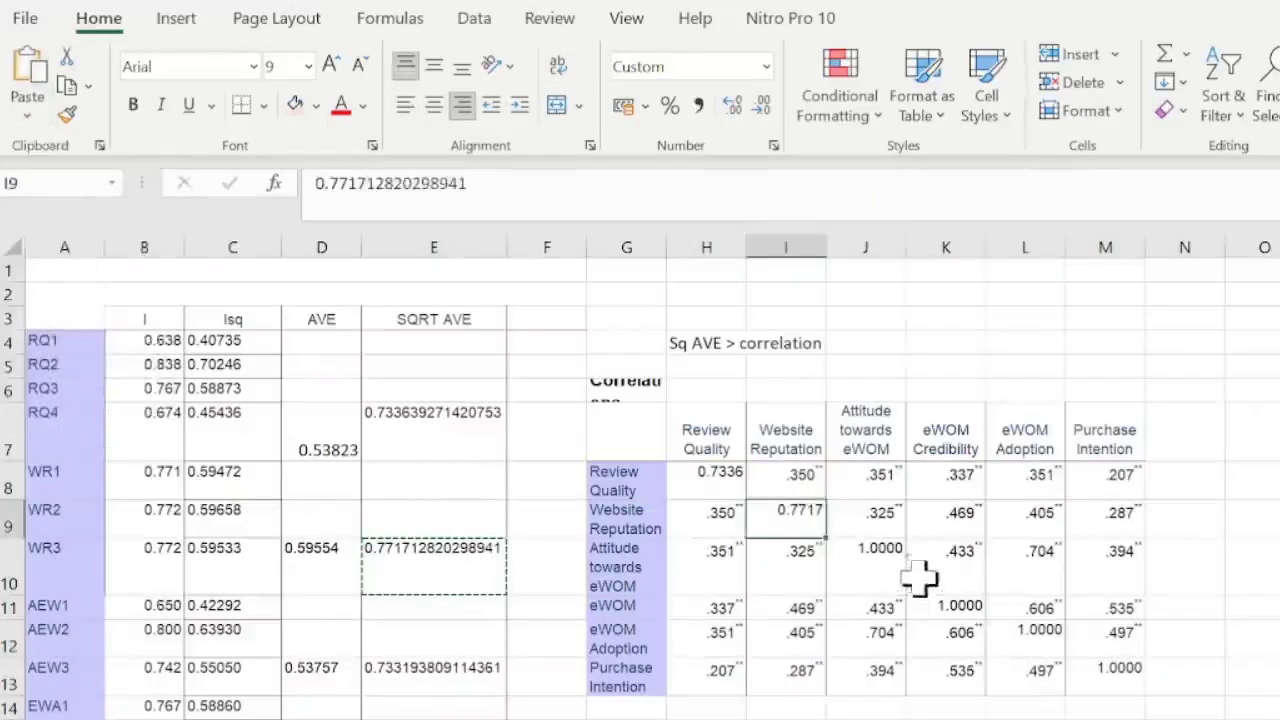
Copy the AEW square root from E13 into the Attitude towards eWOM diagonal cell J10 as a value only.
left_click(886, 563)
left_click(390, 678)
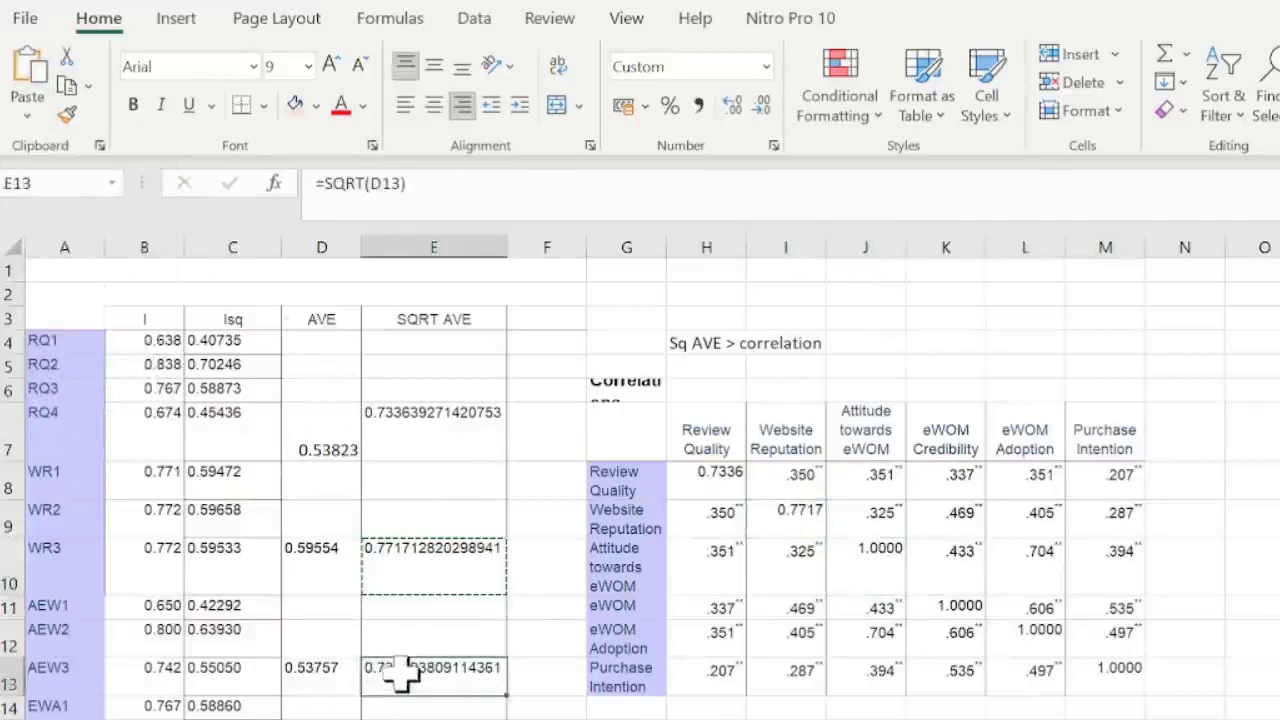
key("ctrl+c")
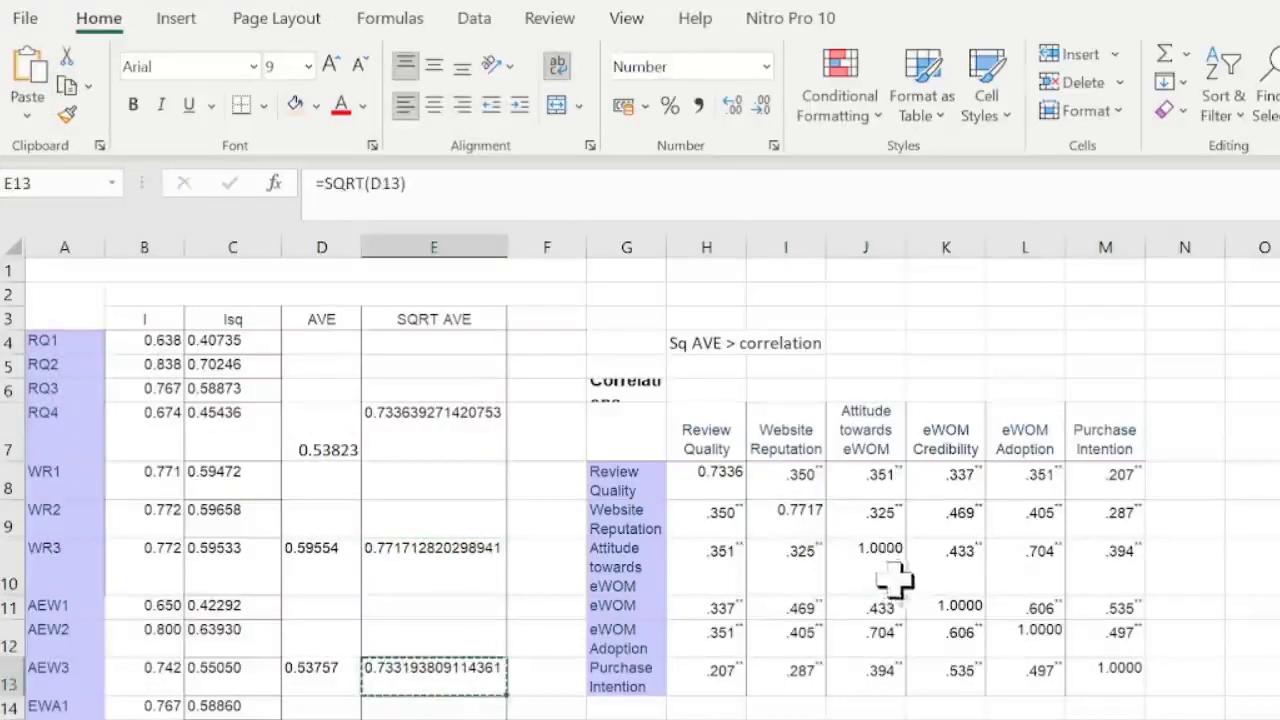
left_click(872, 558)
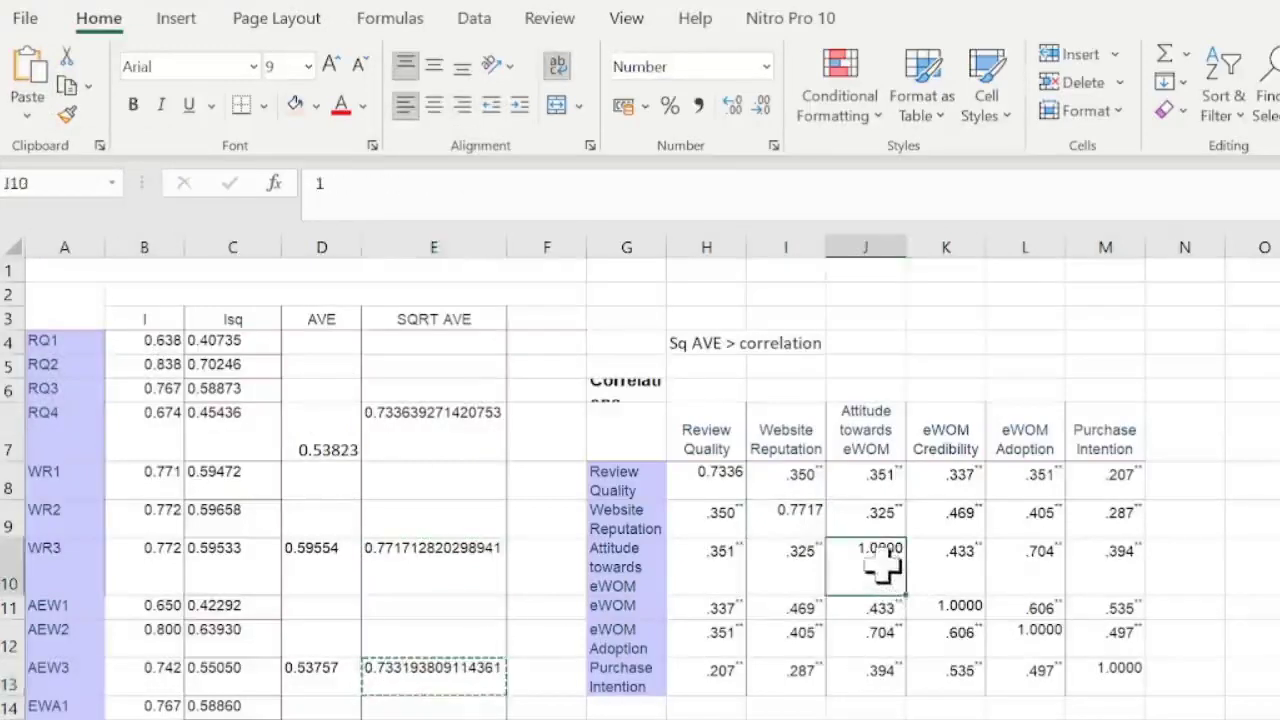
left_click(27, 118)
left_click(22, 299)
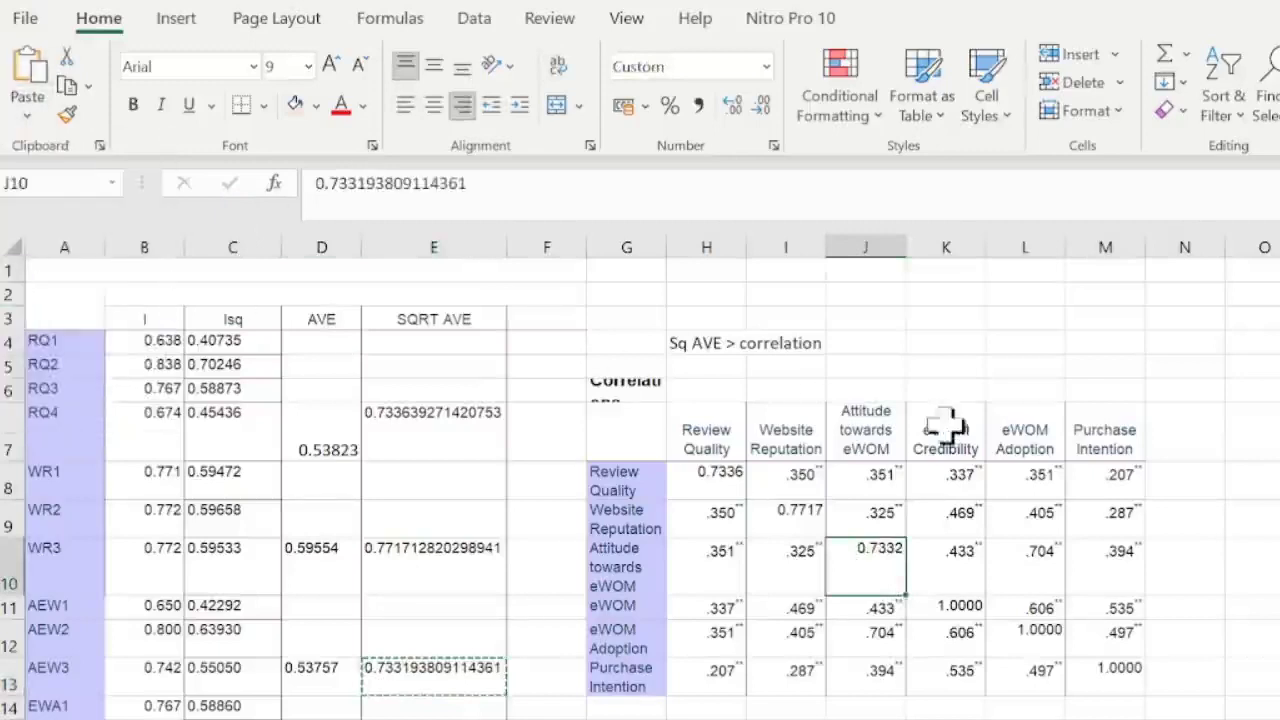
Copy the square root in E17 into the eWOM Credibility diagonal cell K11 as a value only.
scroll(1088, 568, "down", 2)
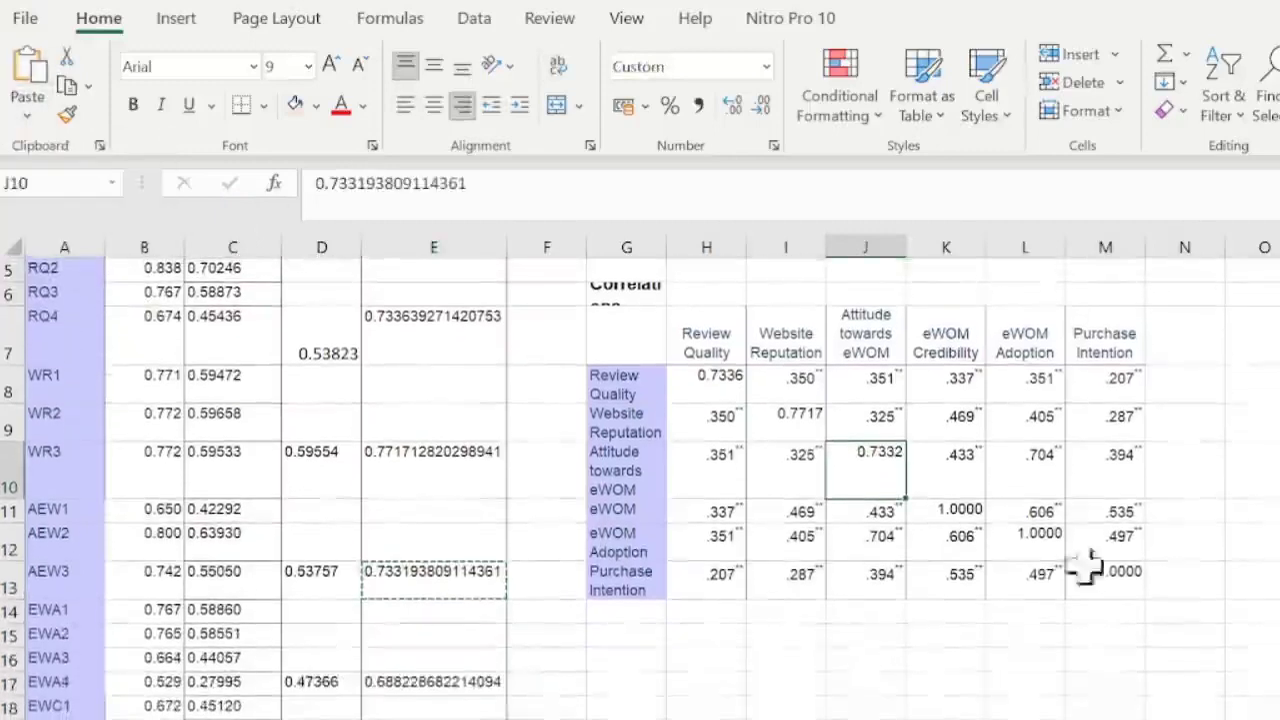
left_click(437, 681)
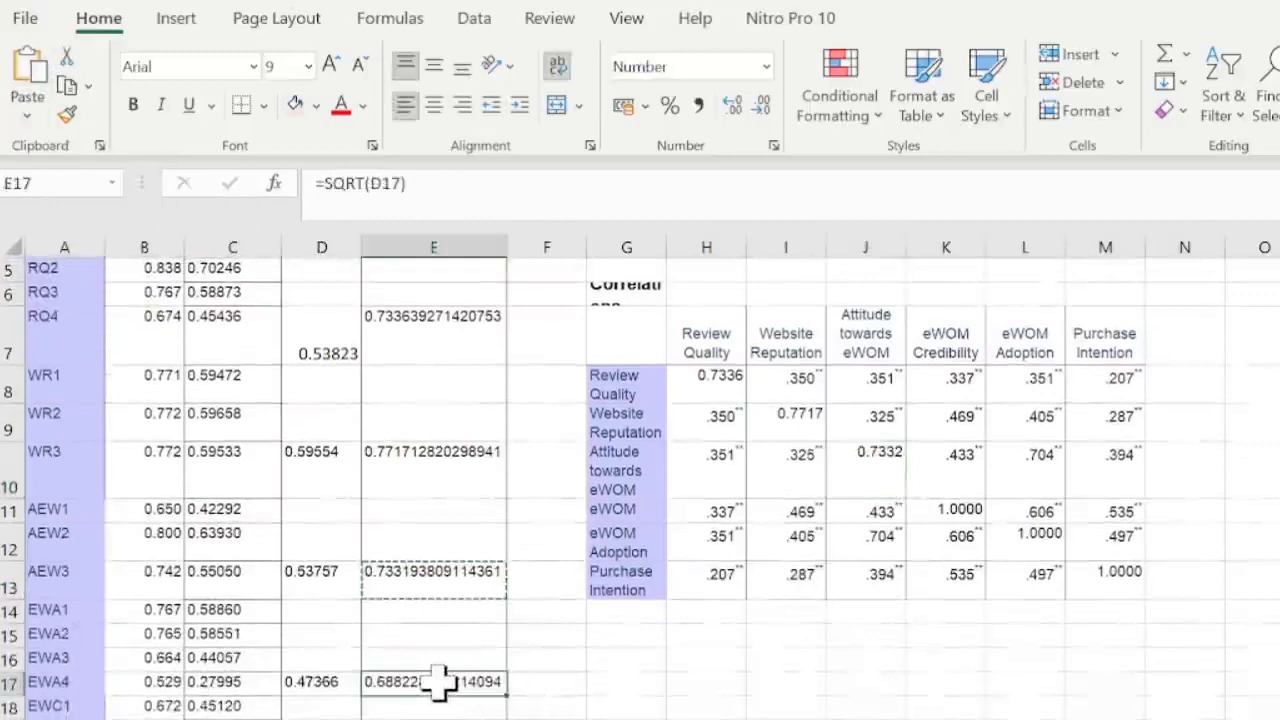
key("ctrl+c")
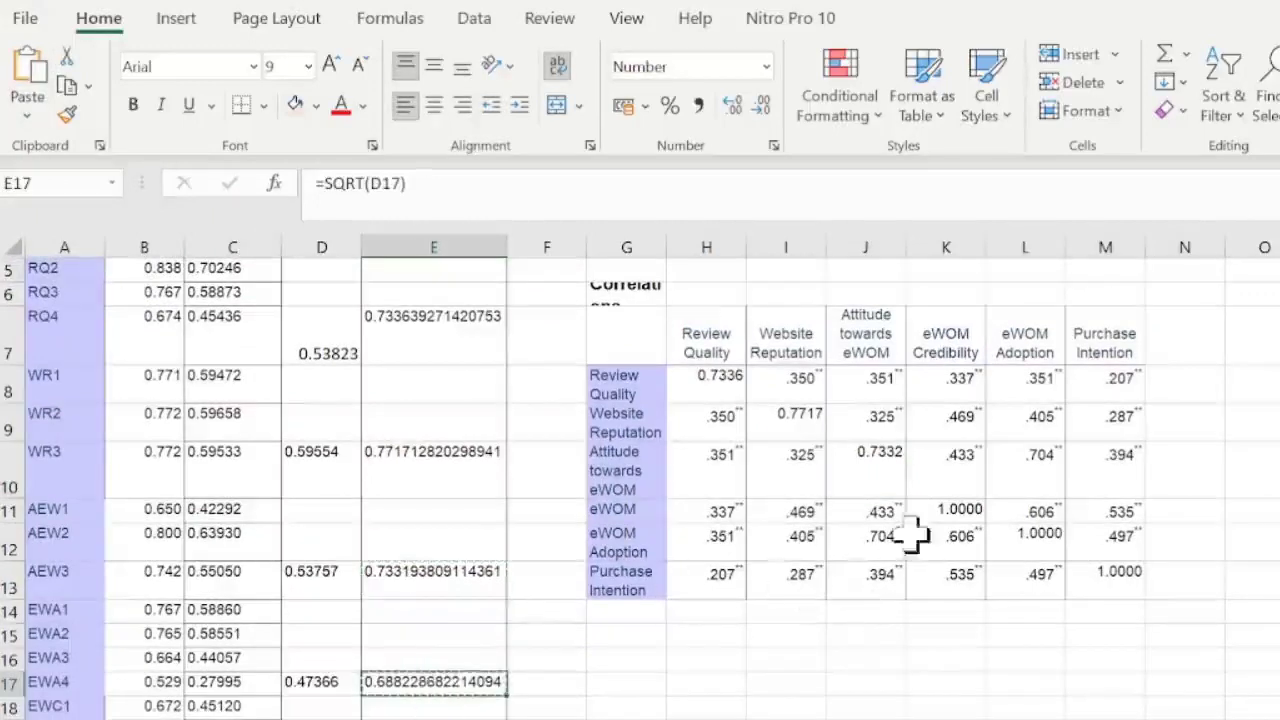
left_click(960, 512)
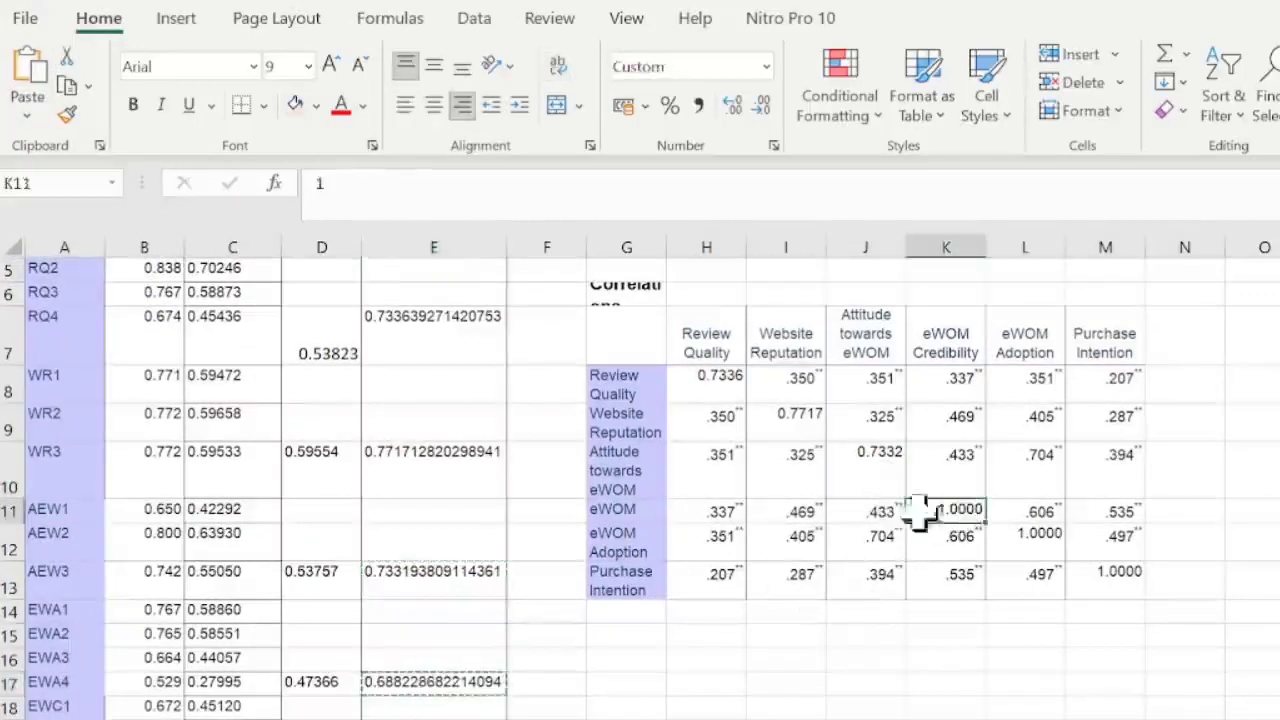
left_click(27, 116)
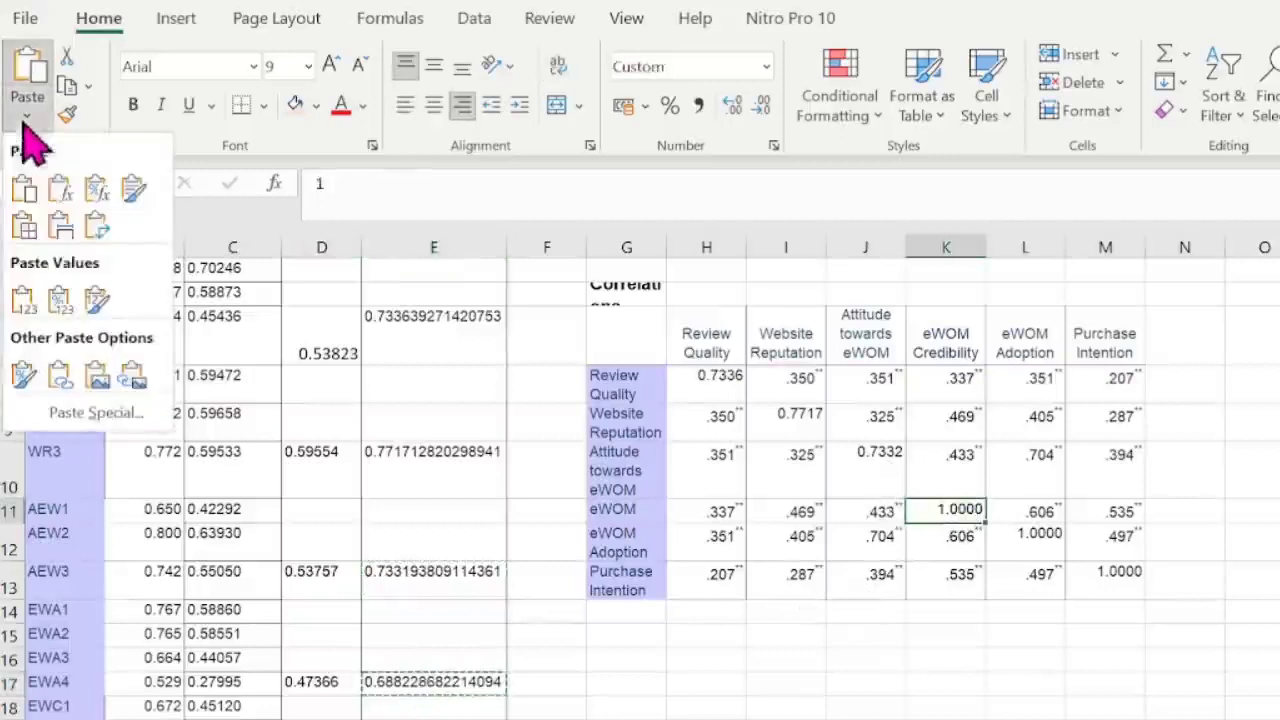
left_click(22, 302)
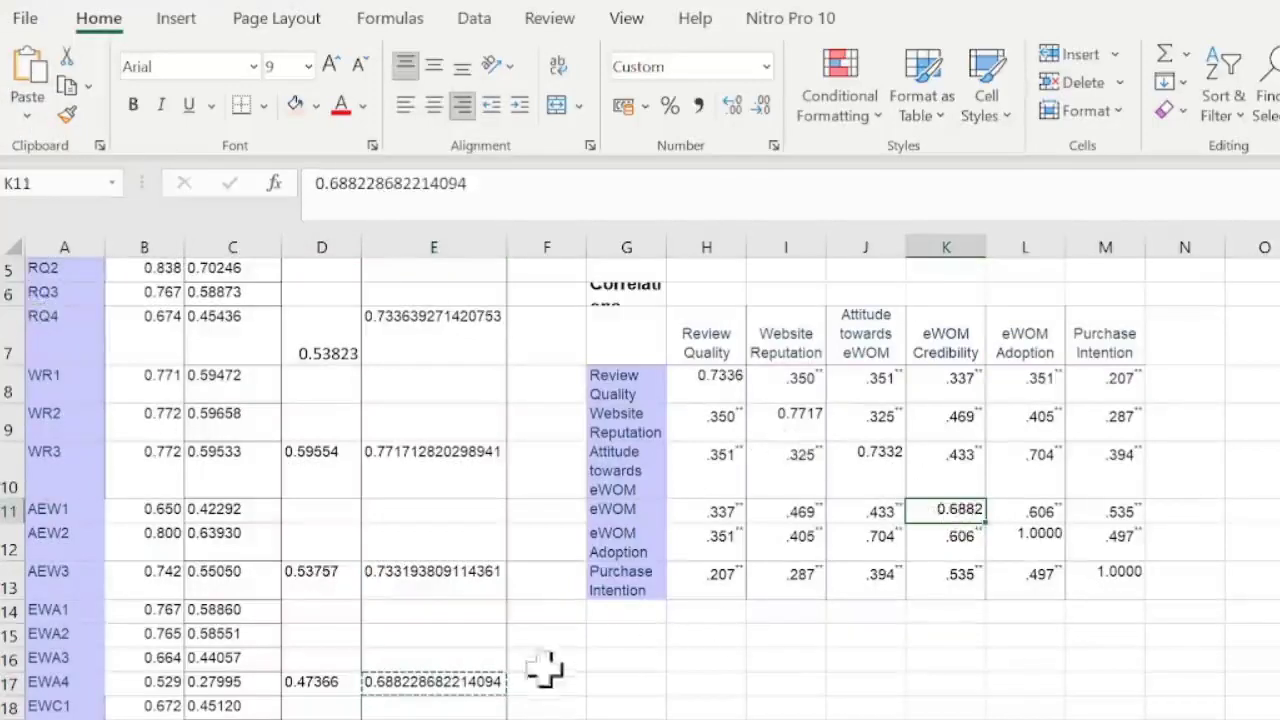
Copy the square root in E21 into the eWOM Adoption diagonal cell L12 as a value only.
scroll(640, 488, "down", 2)
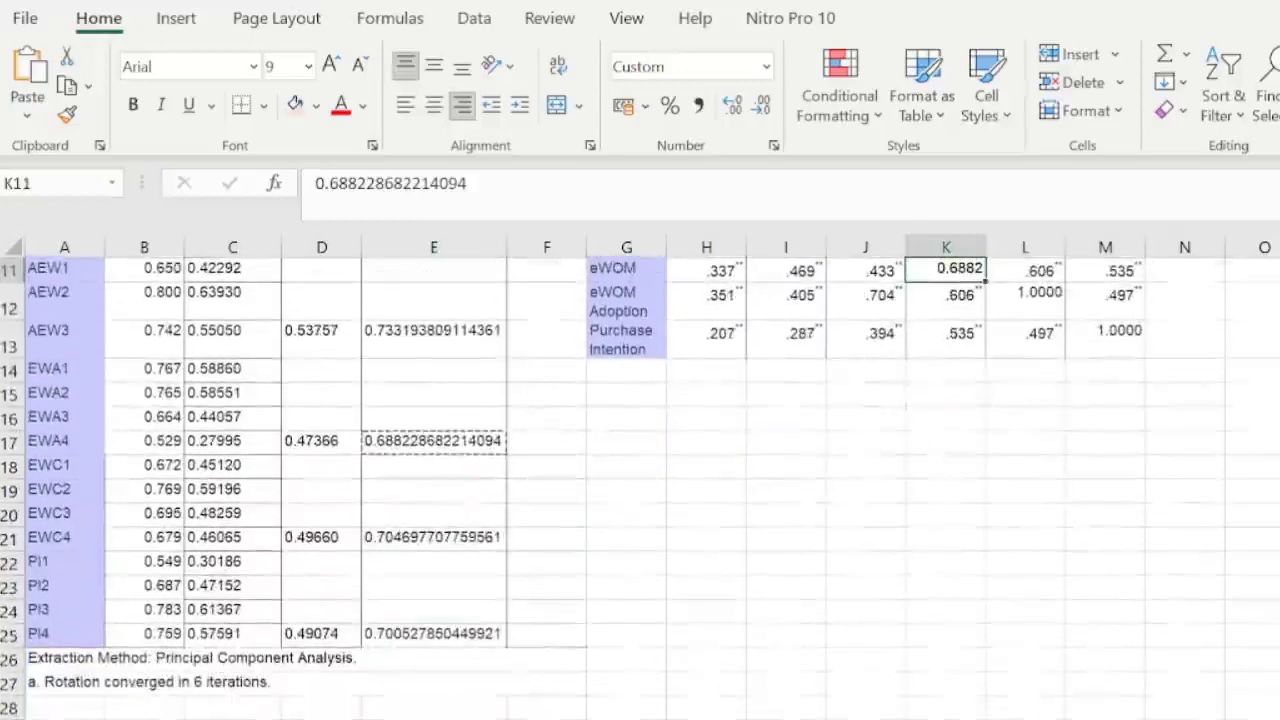
left_click(452, 537)
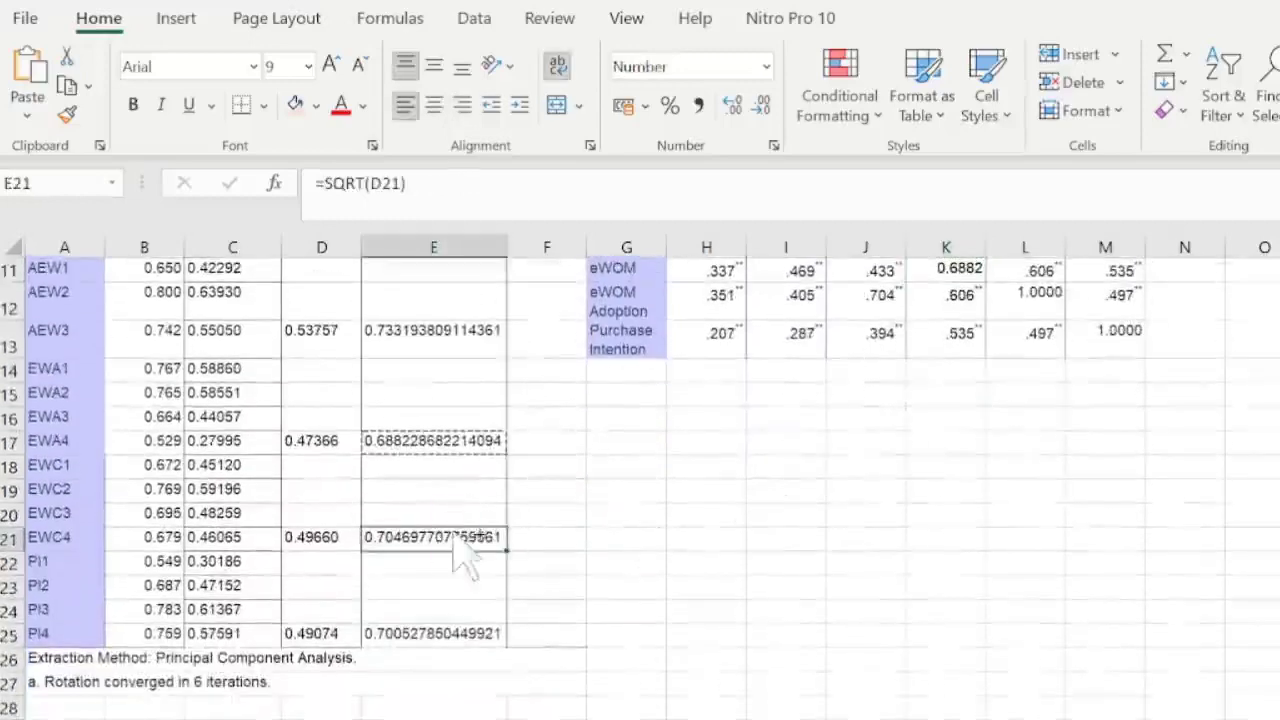
key("ctrl+c")
left_click(1003, 292)
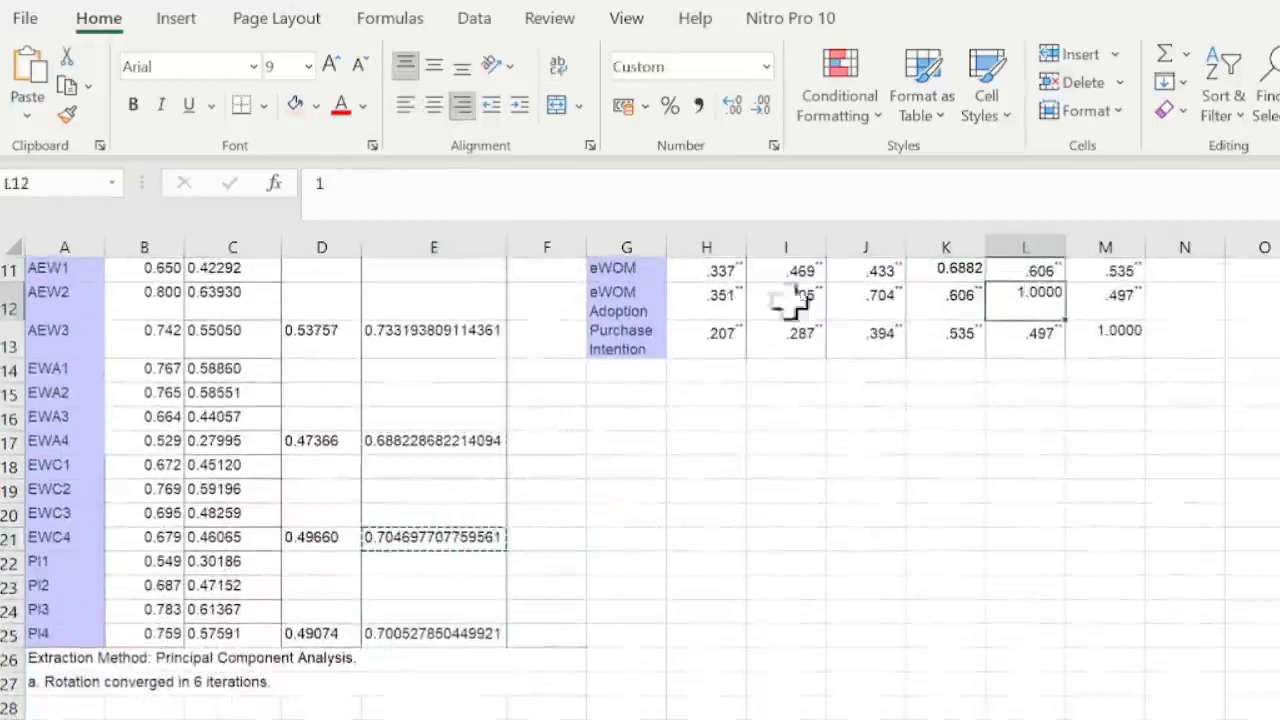
left_click(27, 117)
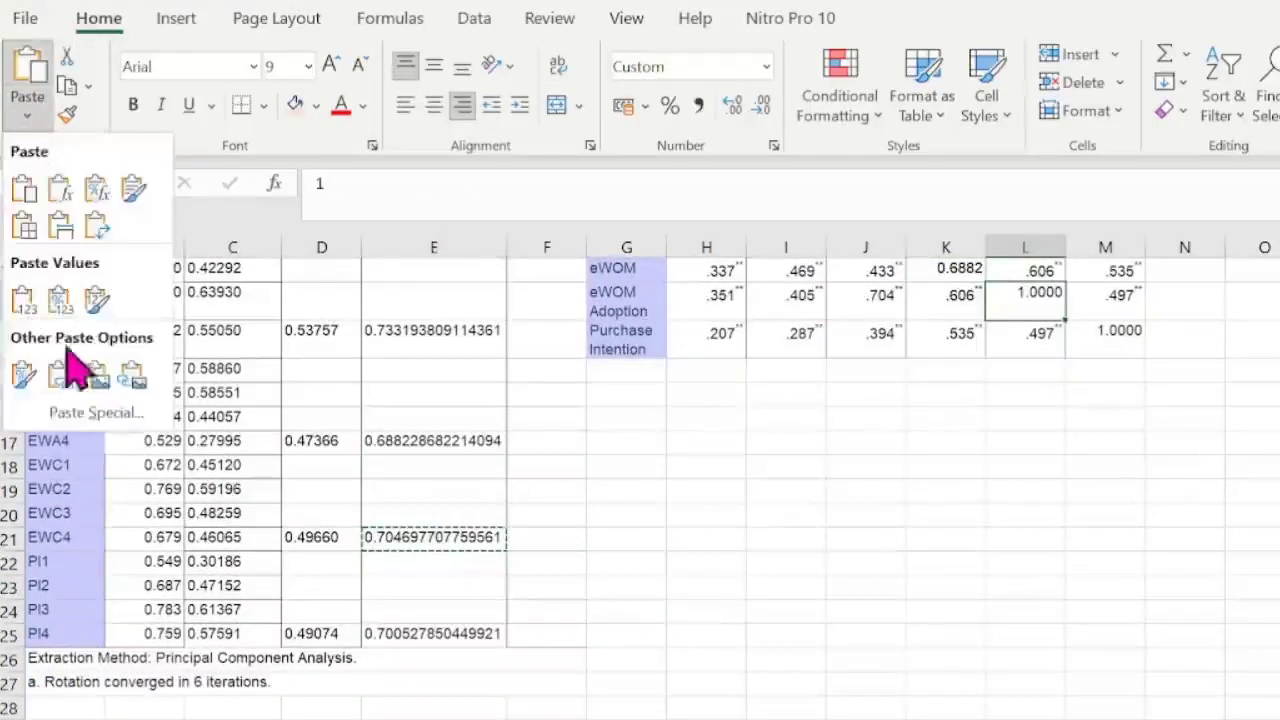
left_click(20, 297)
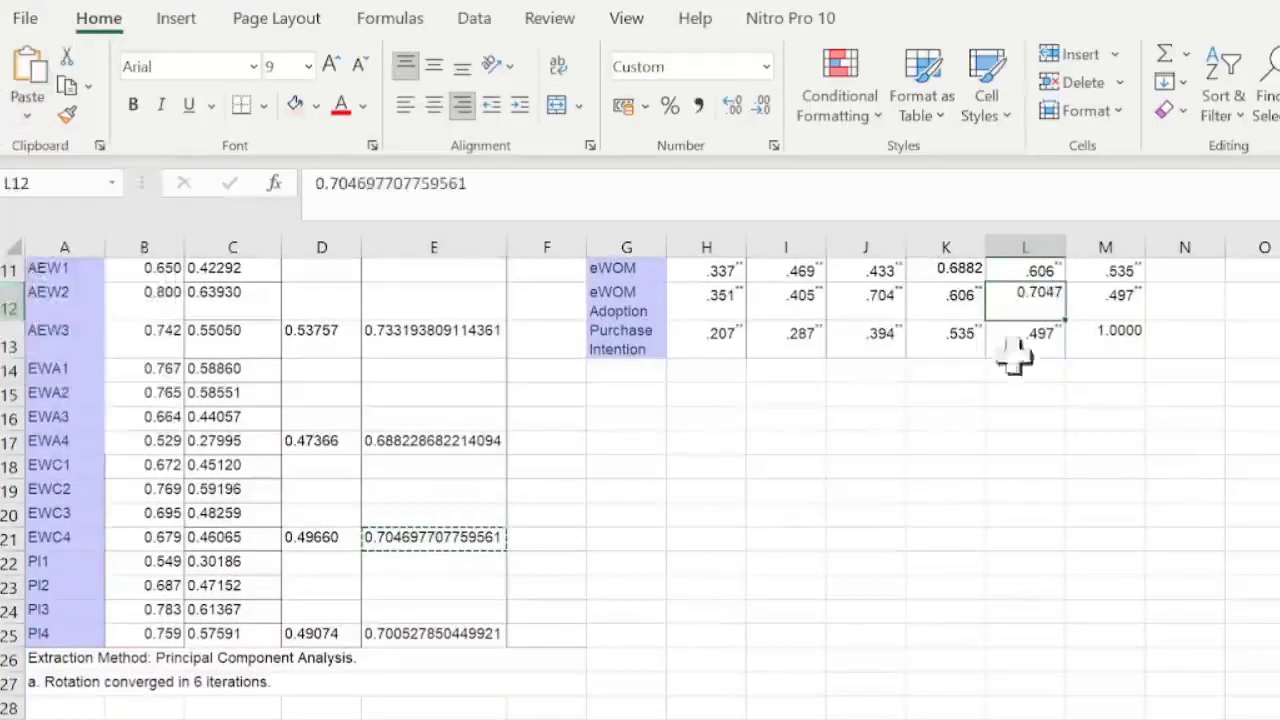
Copy the PI square root from E25 into the Purchase Intention diagonal cell M13 as a value only.
left_click(1110, 333)
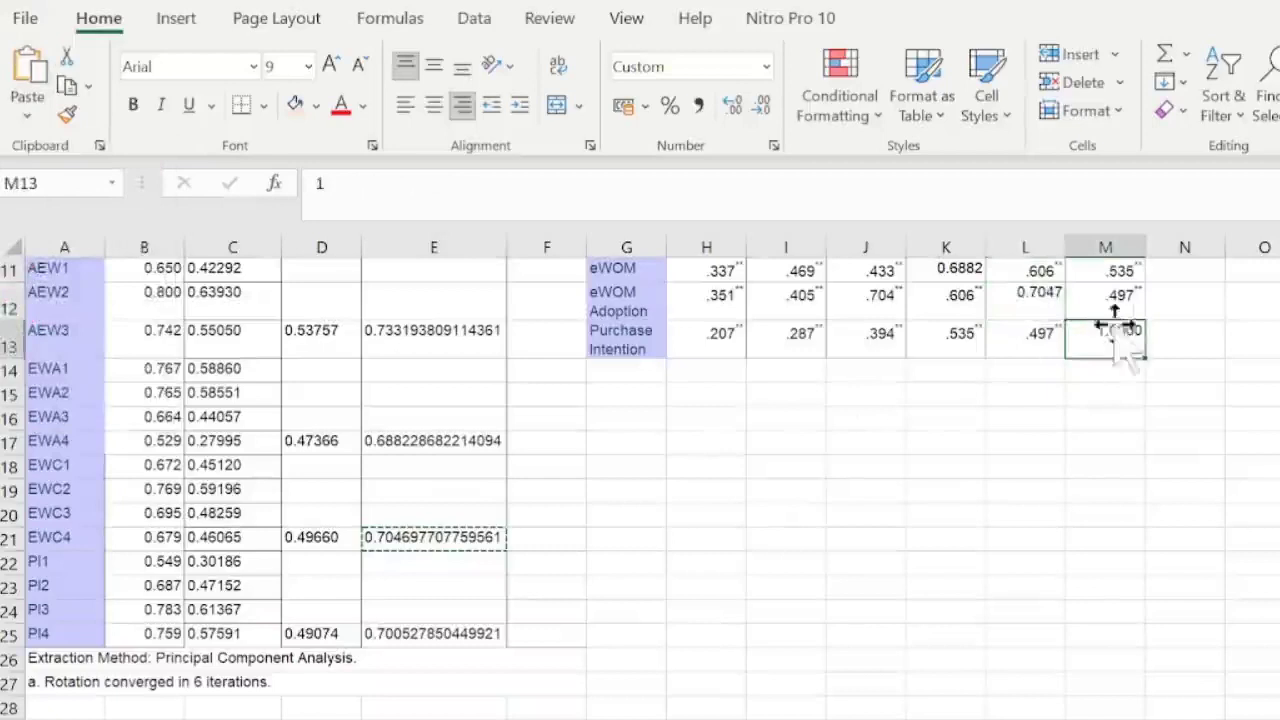
left_click(412, 628)
key("ctrl+c")
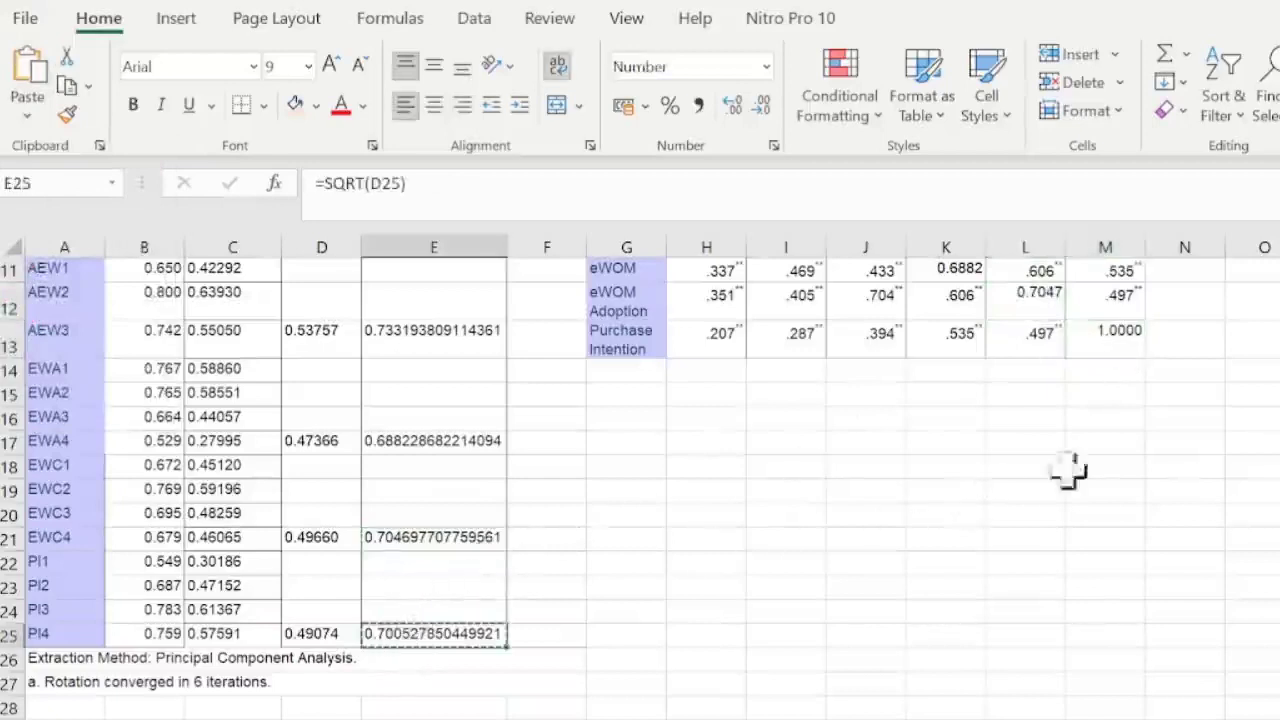
left_click(1120, 333)
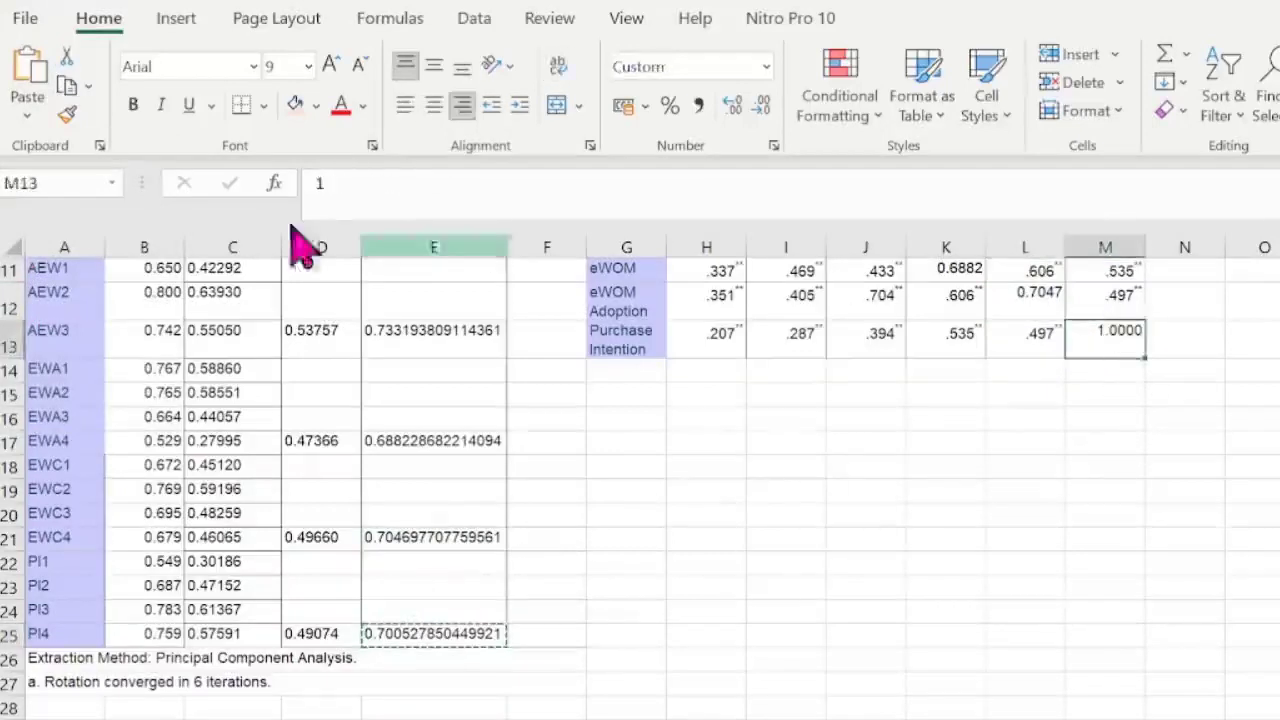
left_click(27, 113)
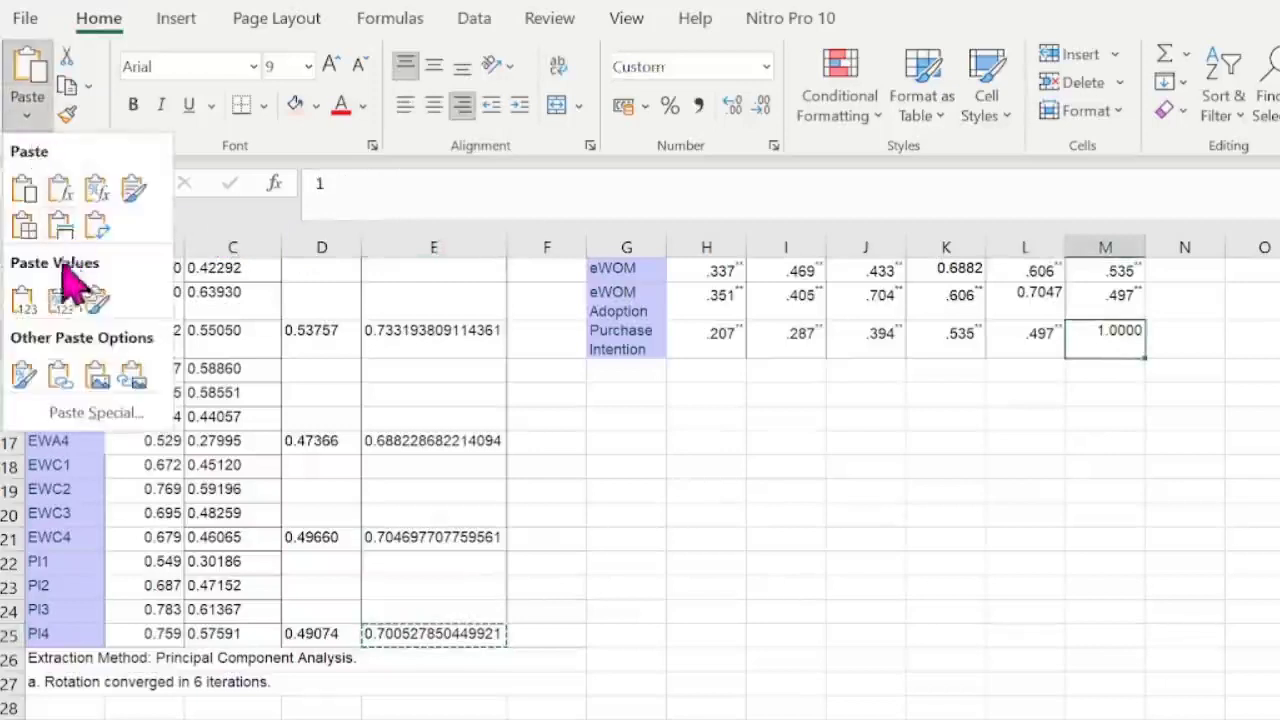
left_click(22, 300)
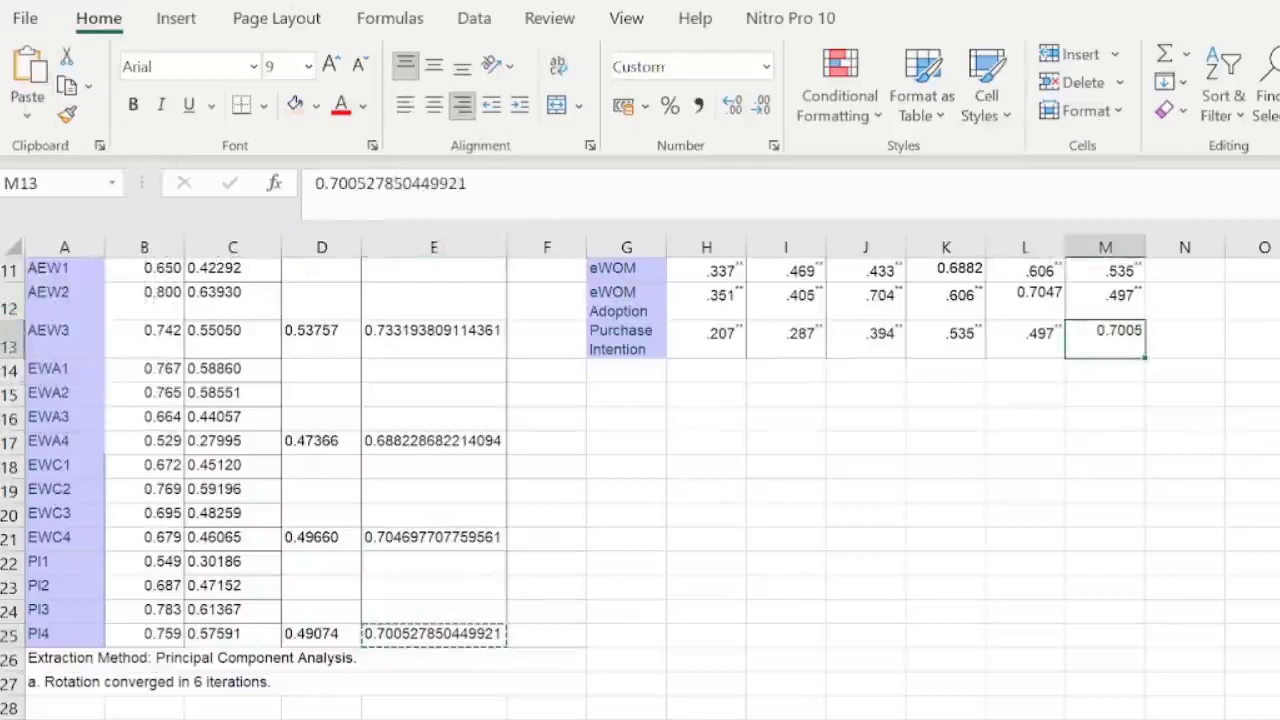
Shade the correlation matrix's diagonal cells H8, I9, J10, K11, L12 and M13 with the light orange fill.
scroll(640, 480, "up", 2)
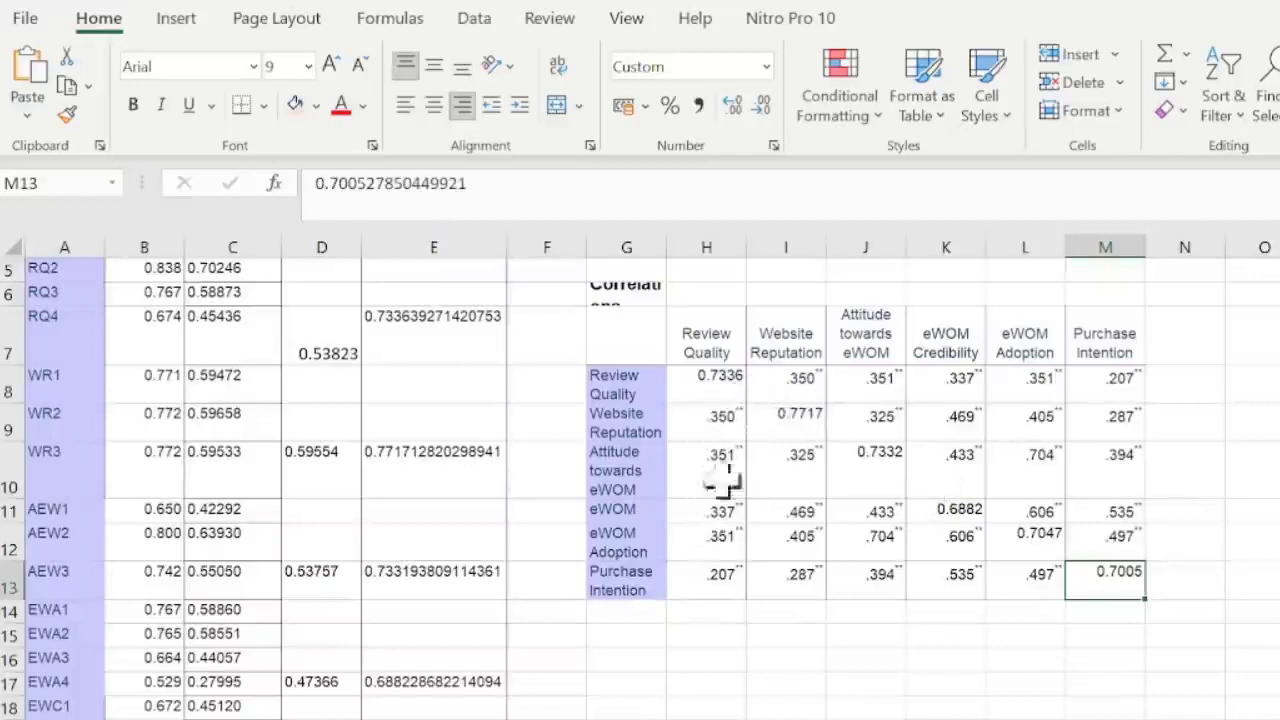
left_click(722, 375)
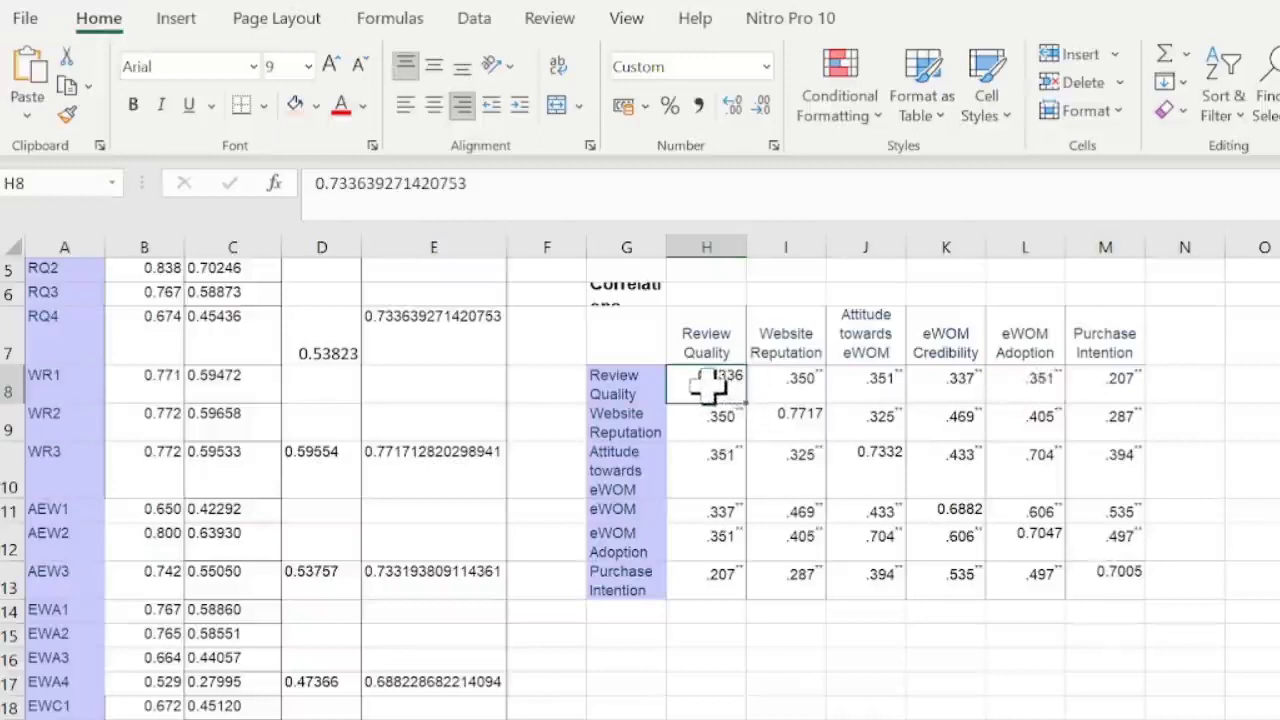
left_click(295, 105)
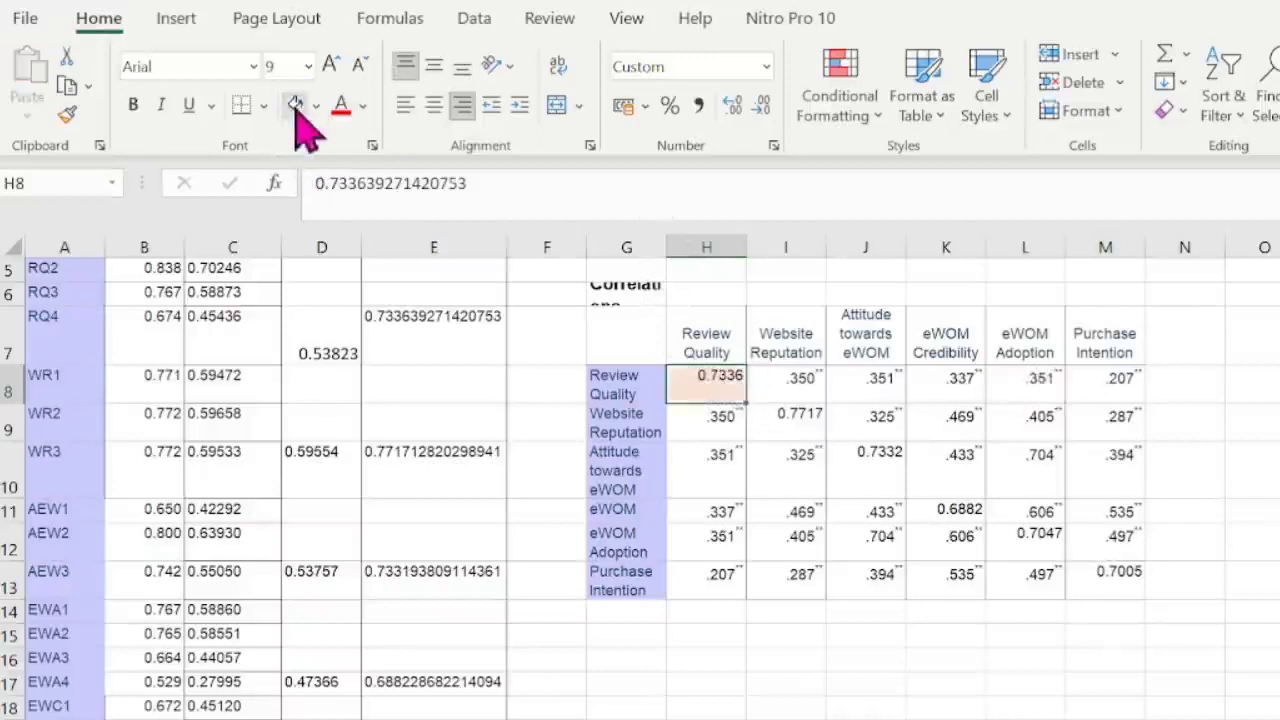
left_click(797, 430)
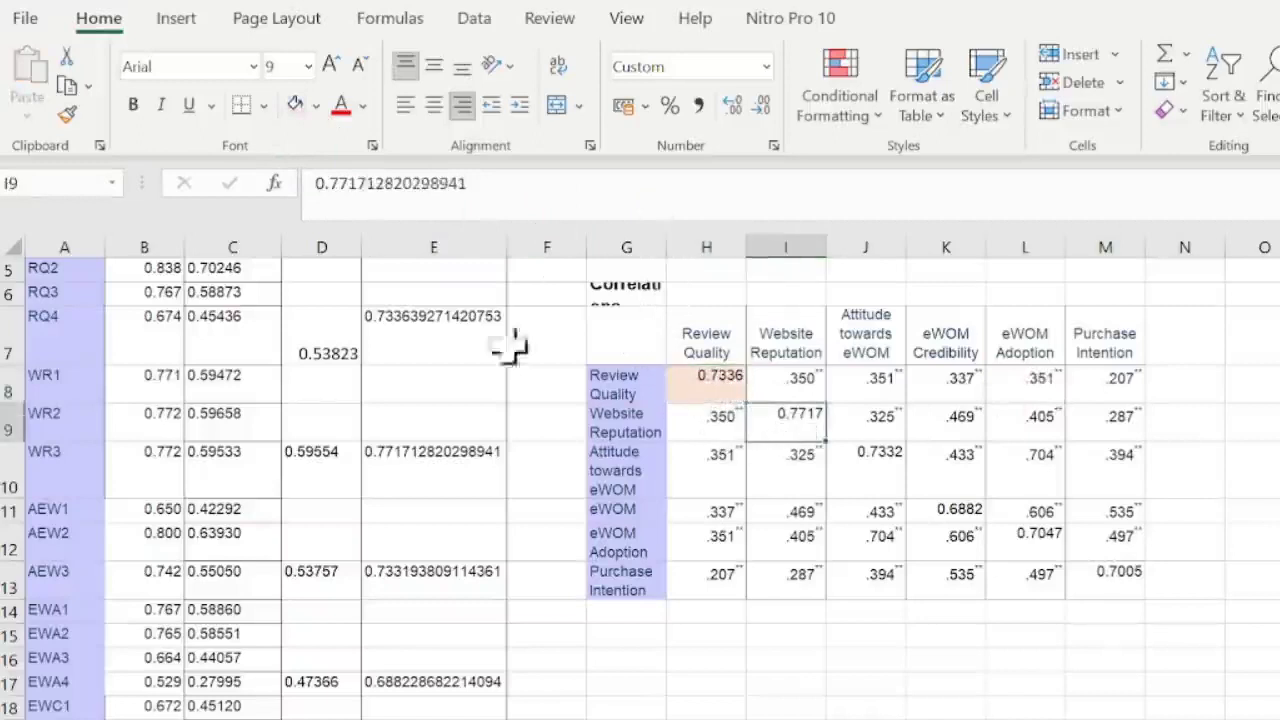
left_click(296, 106)
left_click(884, 460)
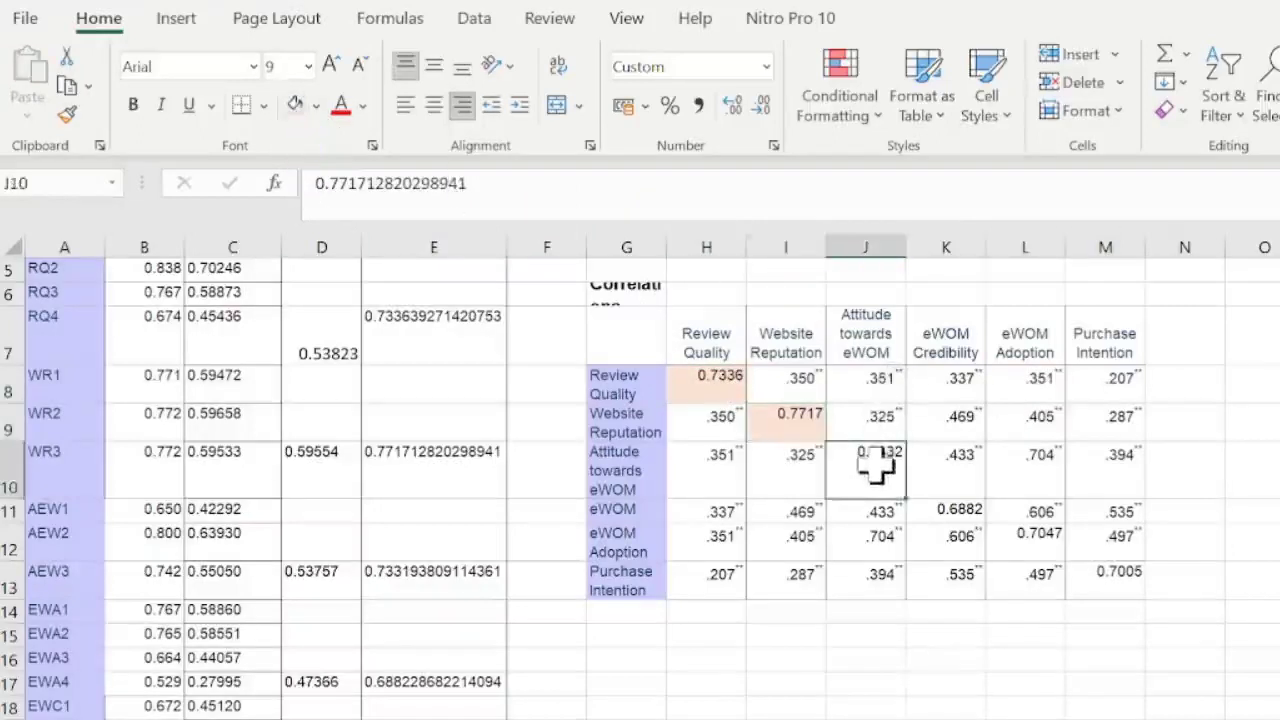
left_click(296, 106)
left_click(951, 512)
left_click(296, 106)
left_click(958, 541)
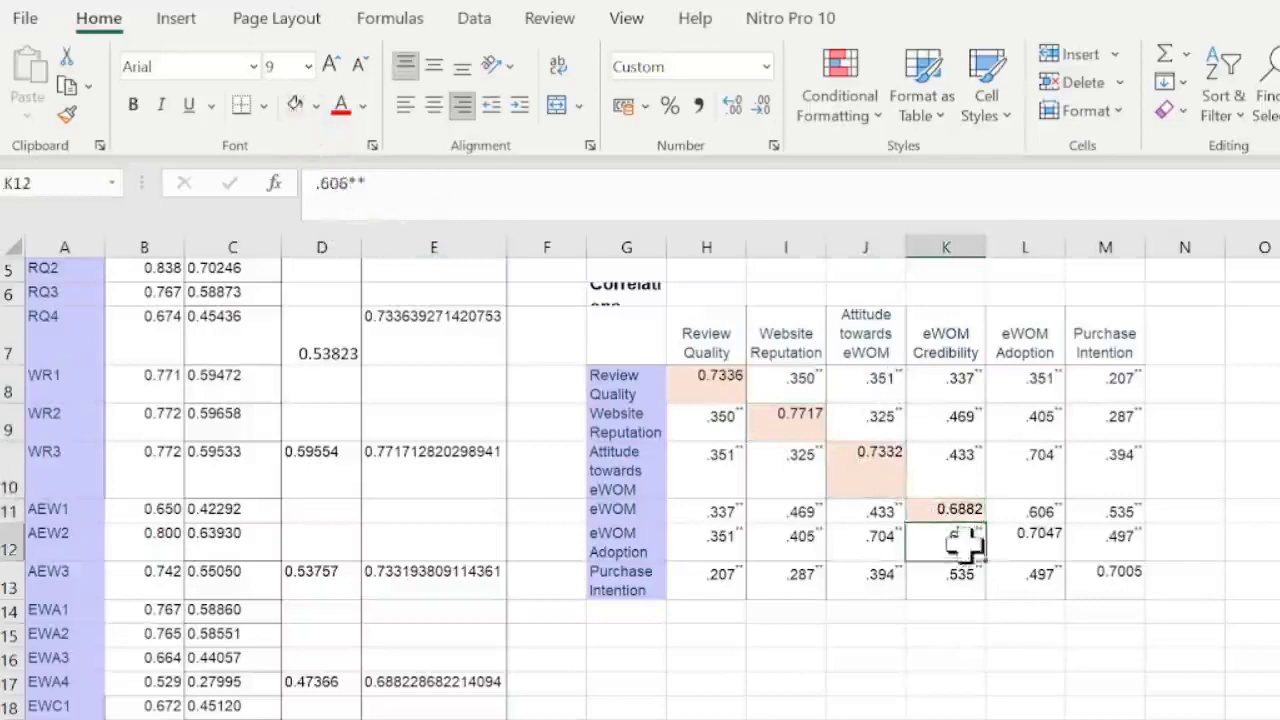
left_click(1025, 541)
left_click(296, 106)
left_click(1105, 575)
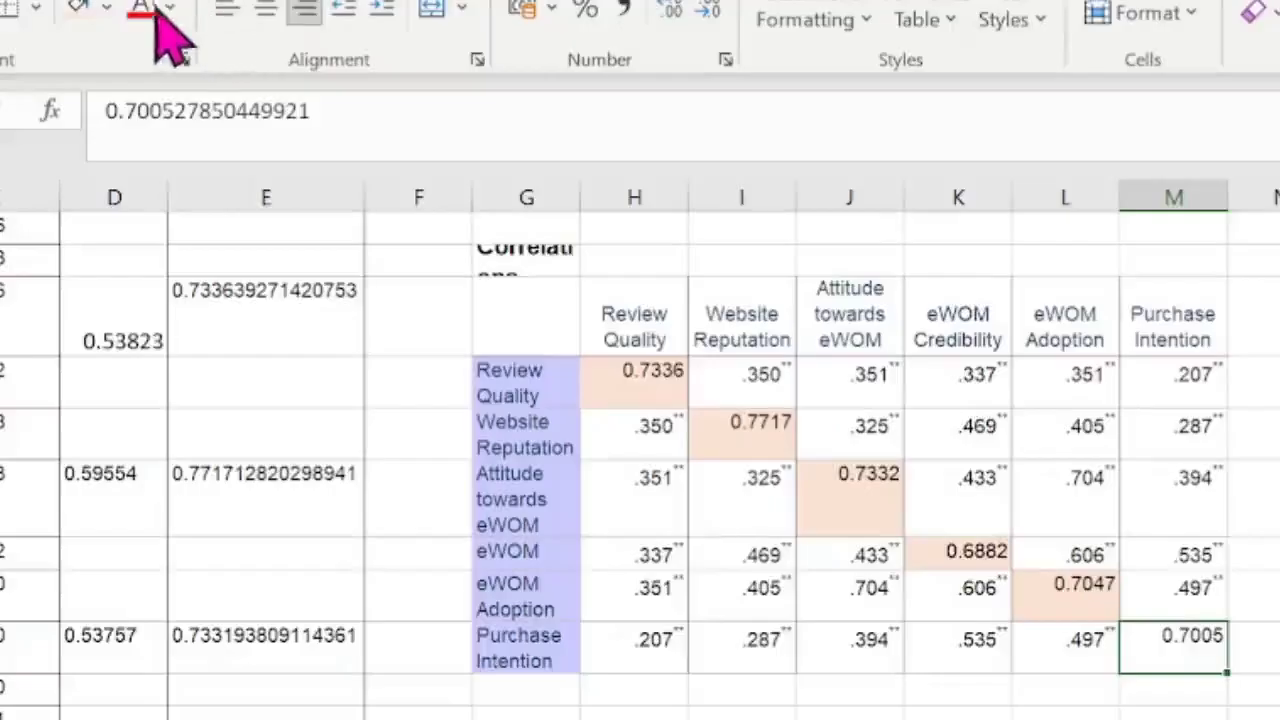
left_click(72, 12)
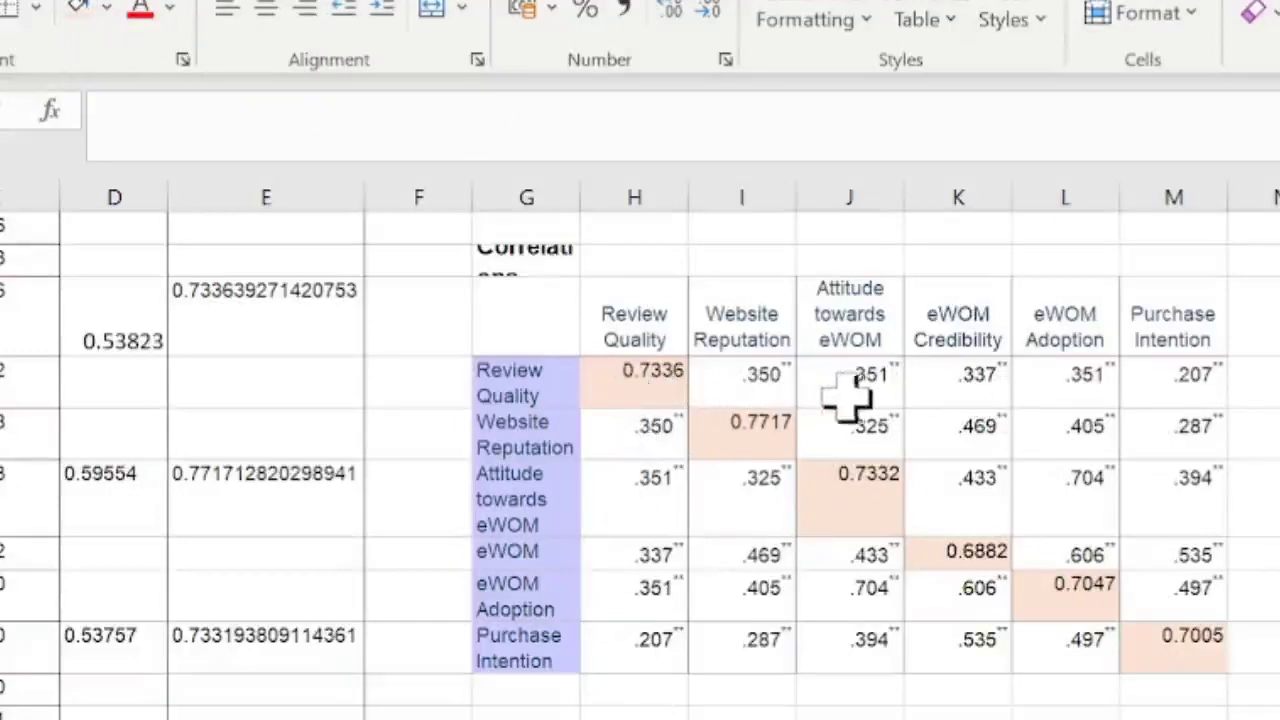
Compare the Review Quality, Website Reputation and Attitude towards eWOM diagonal values with the correlations in their rows and columns.
left_click(655, 378)
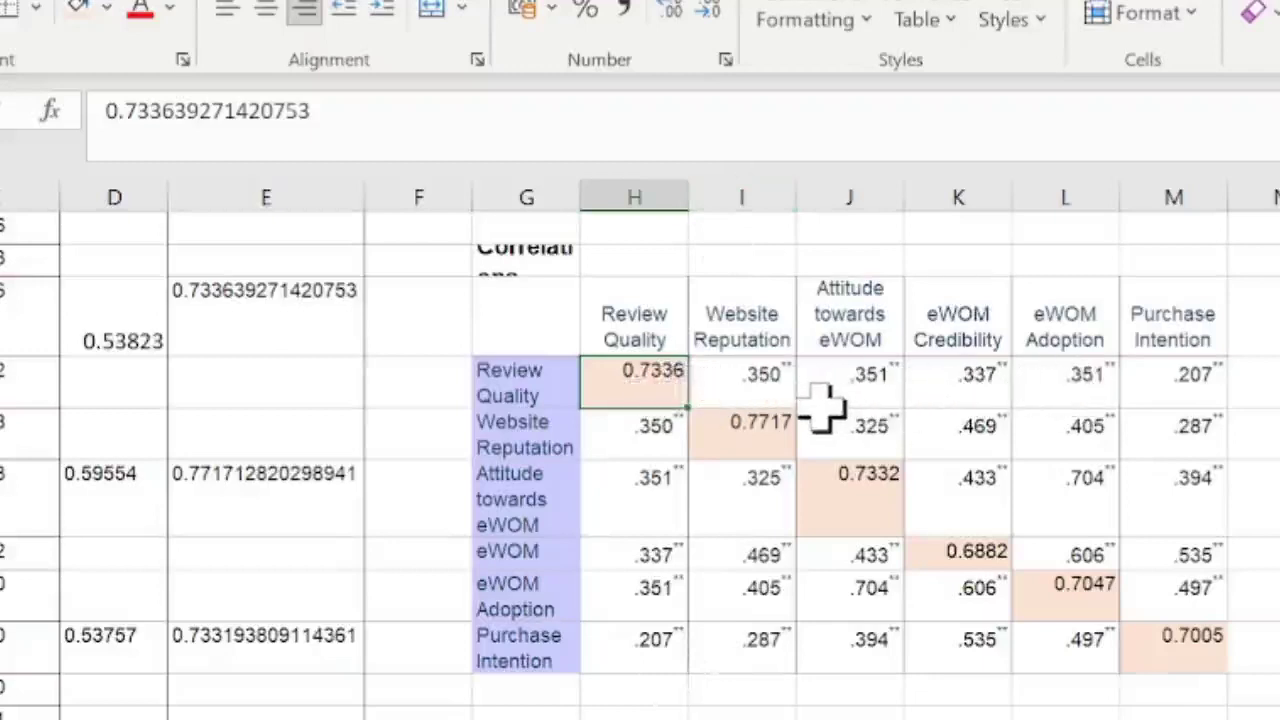
left_click(752, 432)
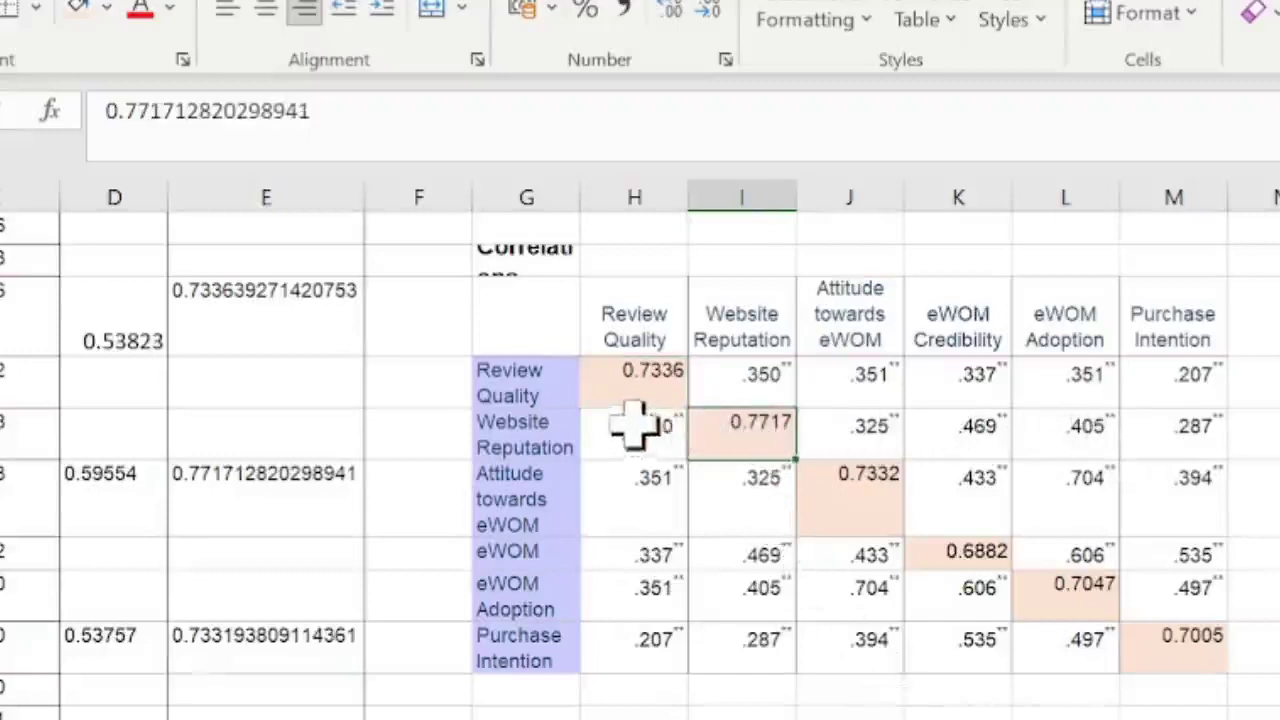
left_click_drag(598, 433, 1190, 440)
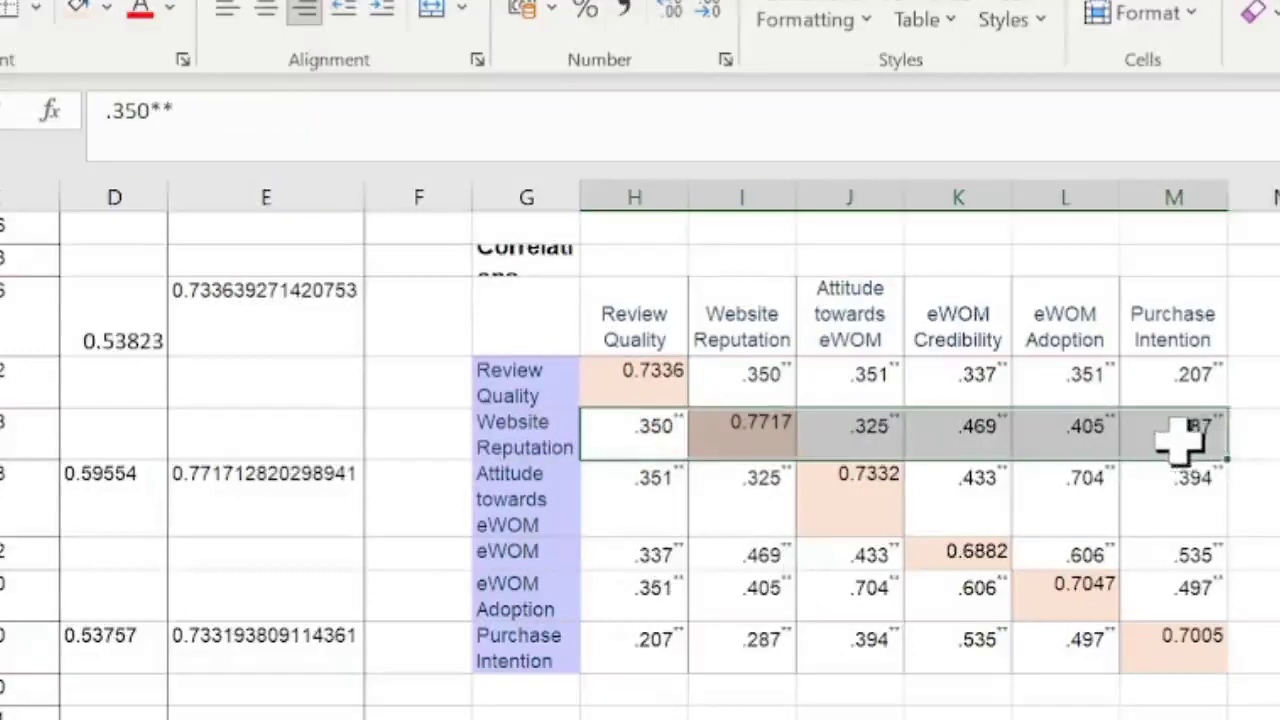
left_click_drag(771, 374, 778, 658)
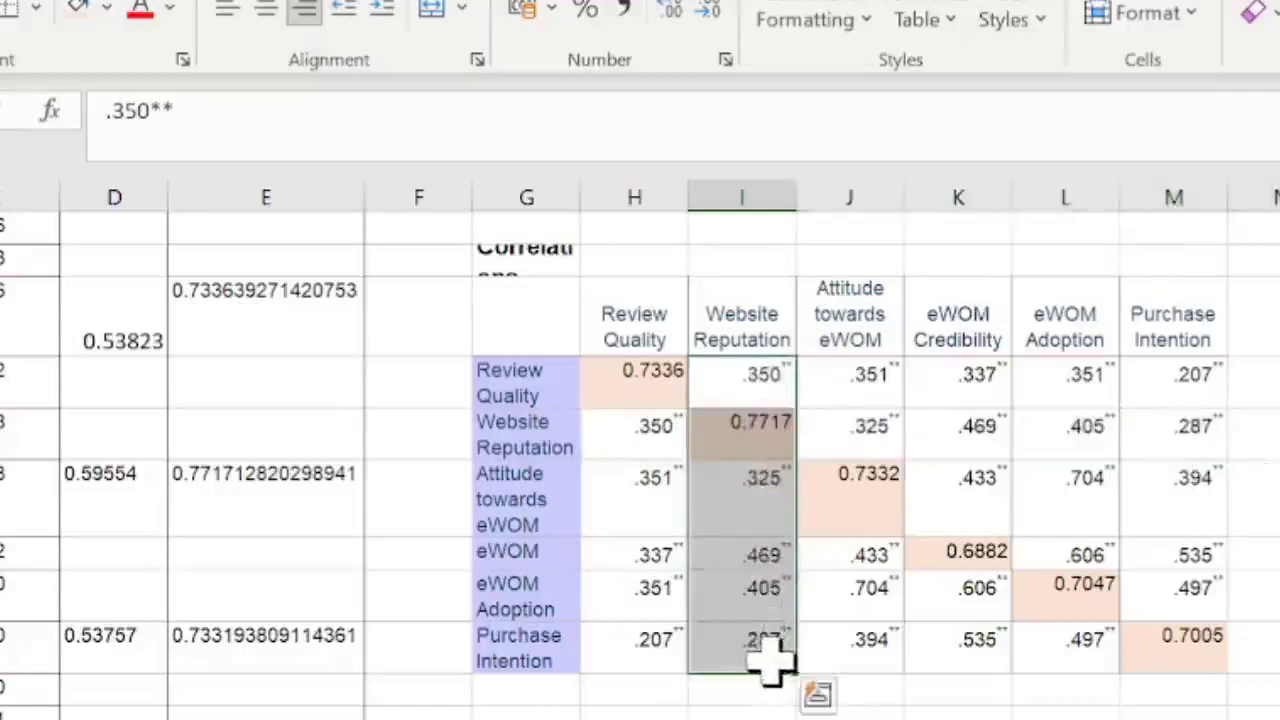
left_click(843, 712)
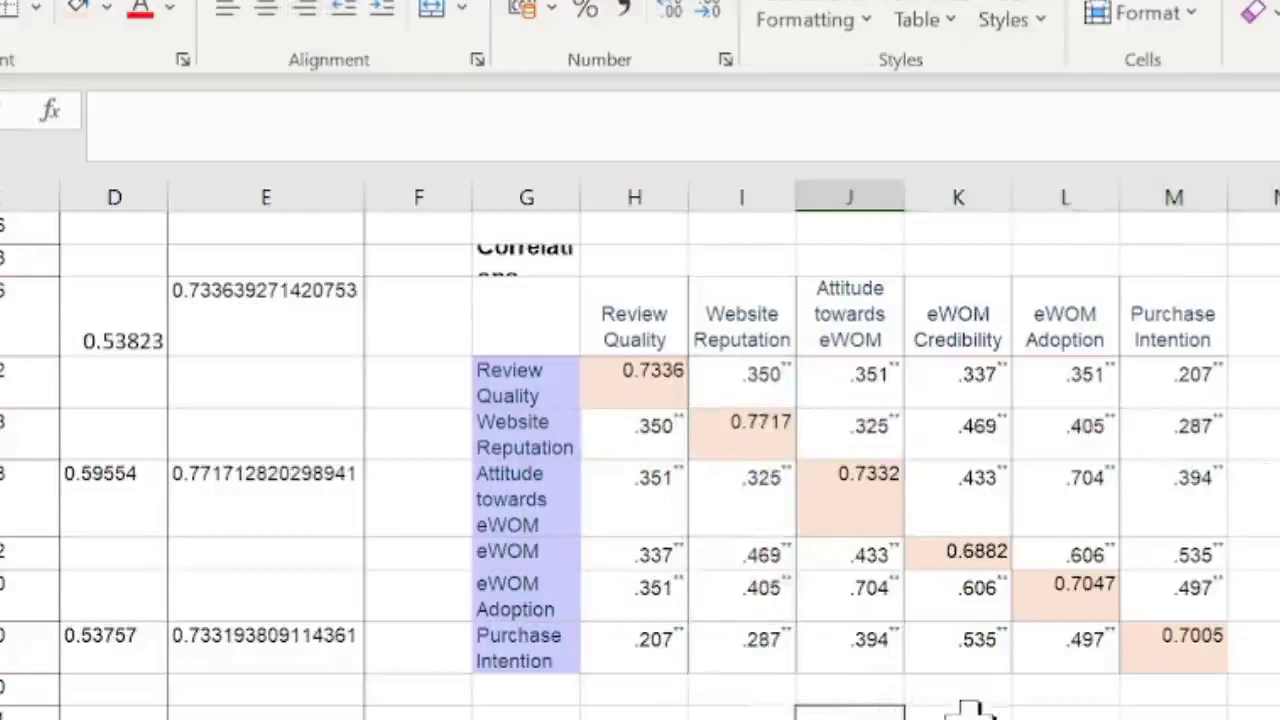
left_click(855, 373)
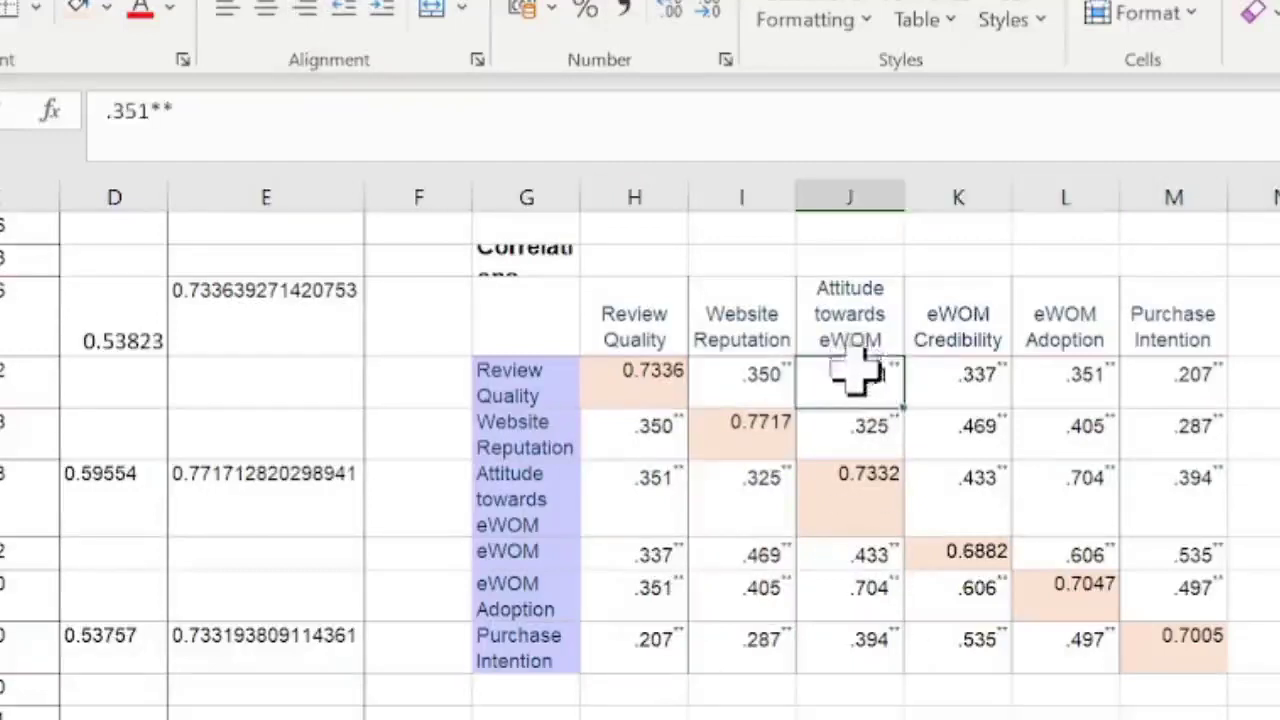
left_click_drag(855, 373, 851, 636)
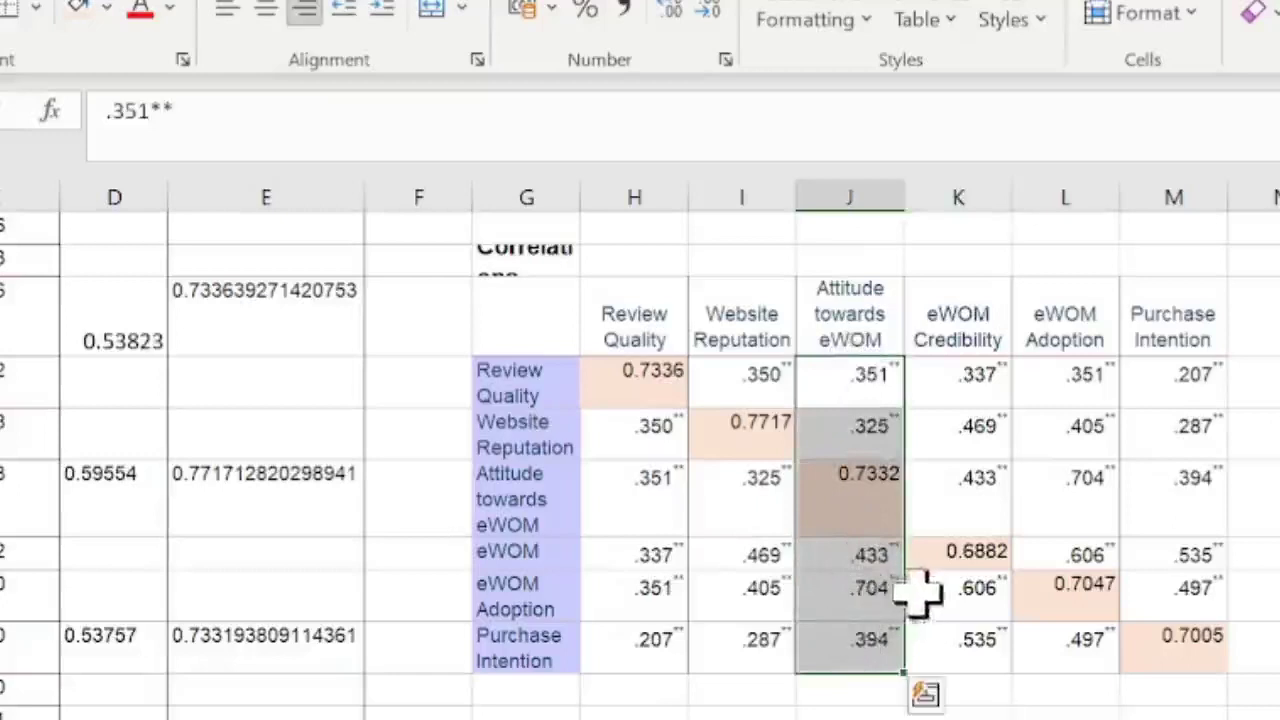
left_click(865, 593)
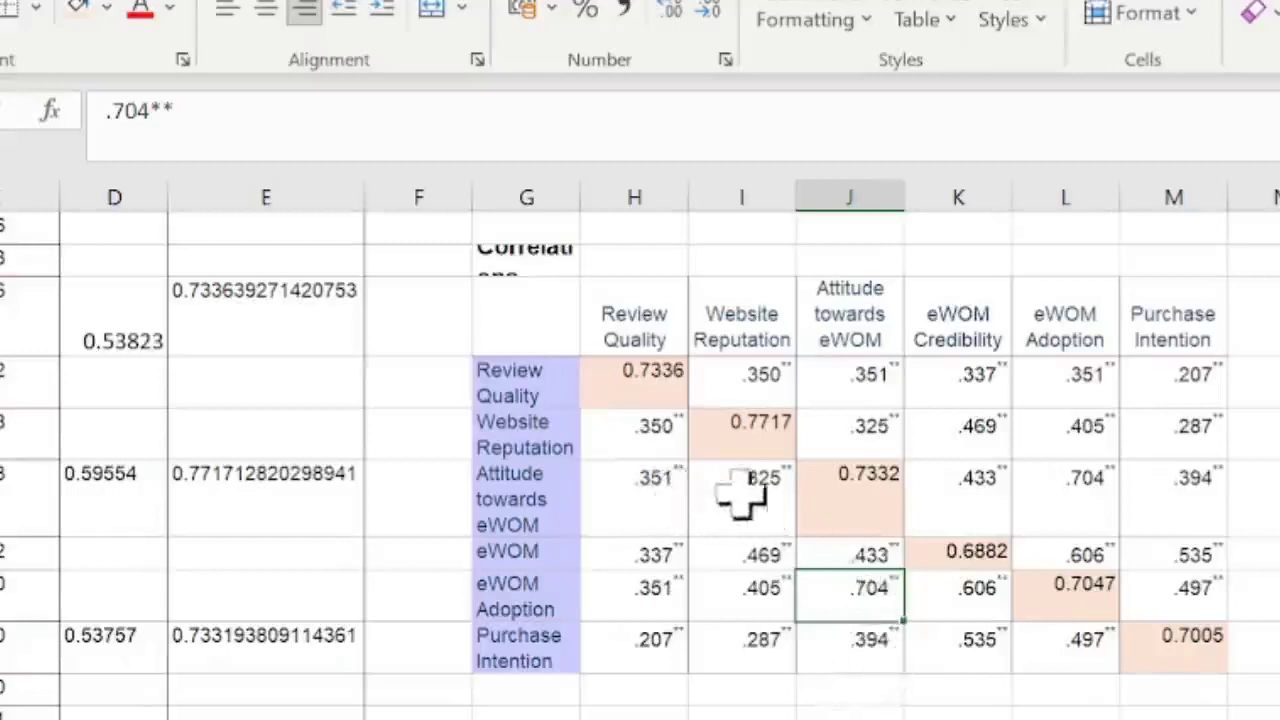
Compare the eWOM Credibility, eWOM Adoption and Purchase Intention diagonal values with their correlations against the Sq AVE > correlation rule.
left_click_drag(962, 390, 956, 628)
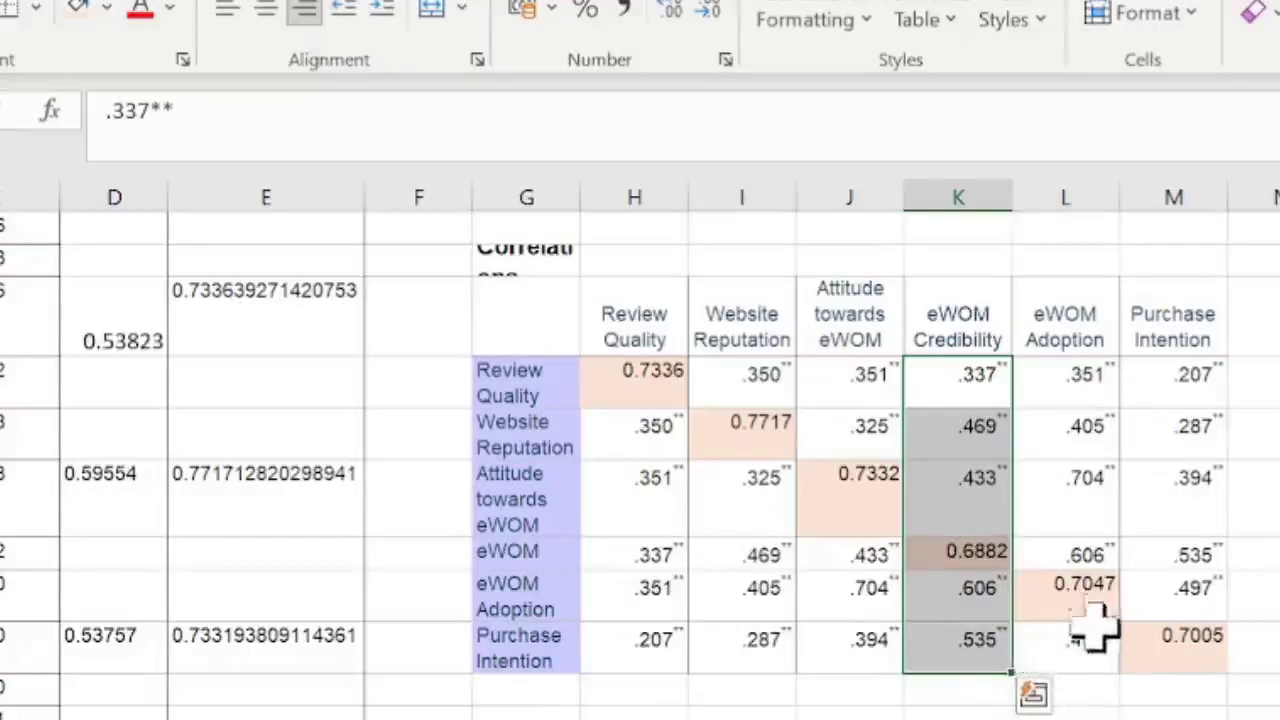
left_click(1074, 589)
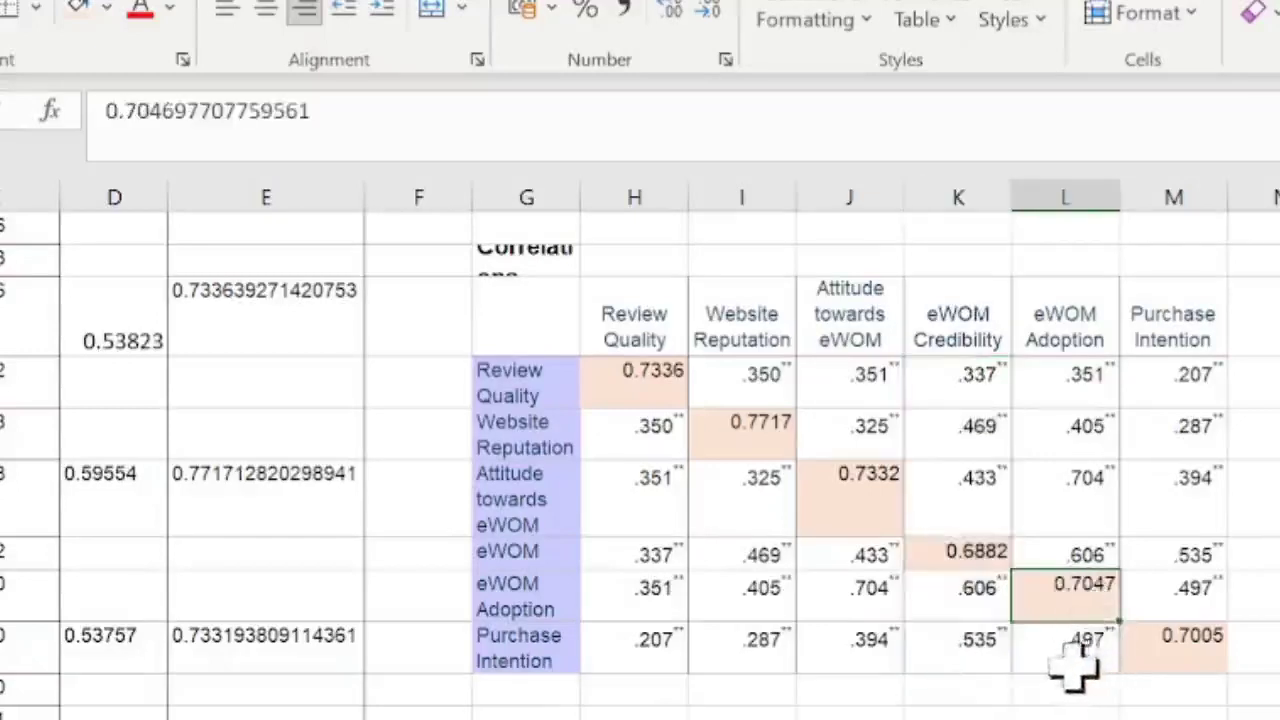
left_click_drag(1080, 345, 1082, 650)
key("ctrl+v")
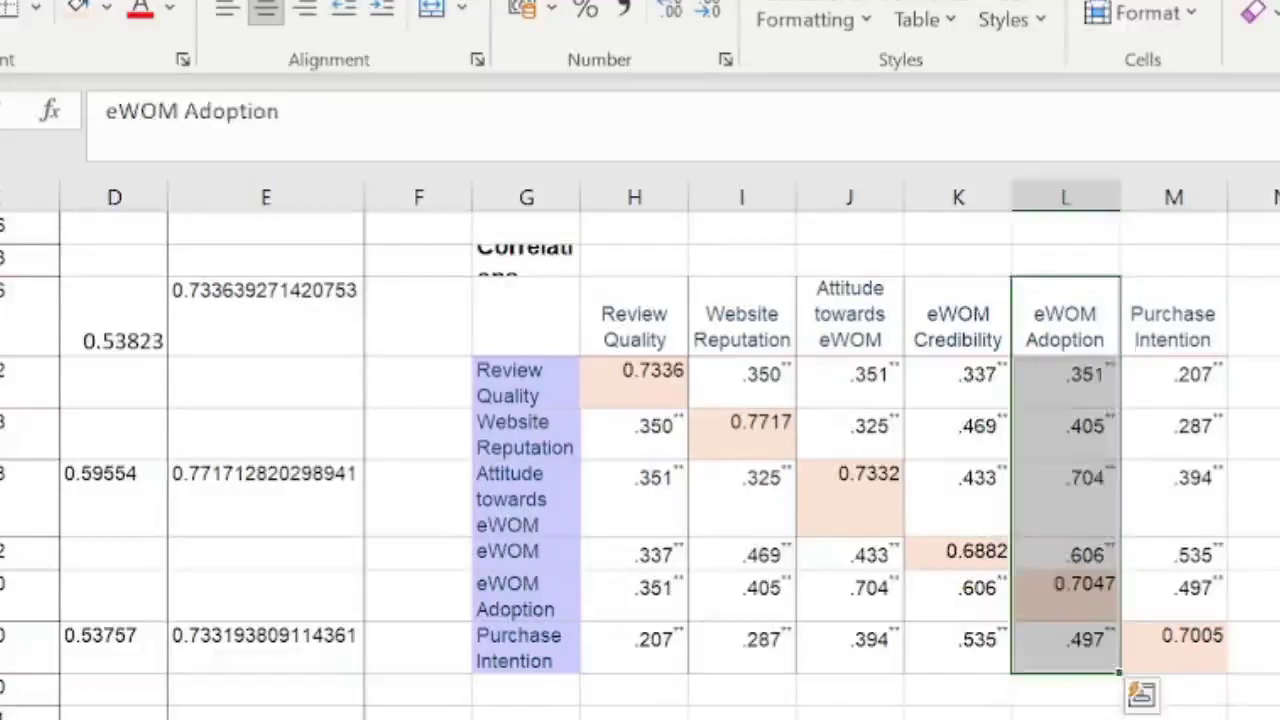
left_click(1254, 689)
left_click_drag(1200, 648, 1200, 385)
key("ctrl+v")
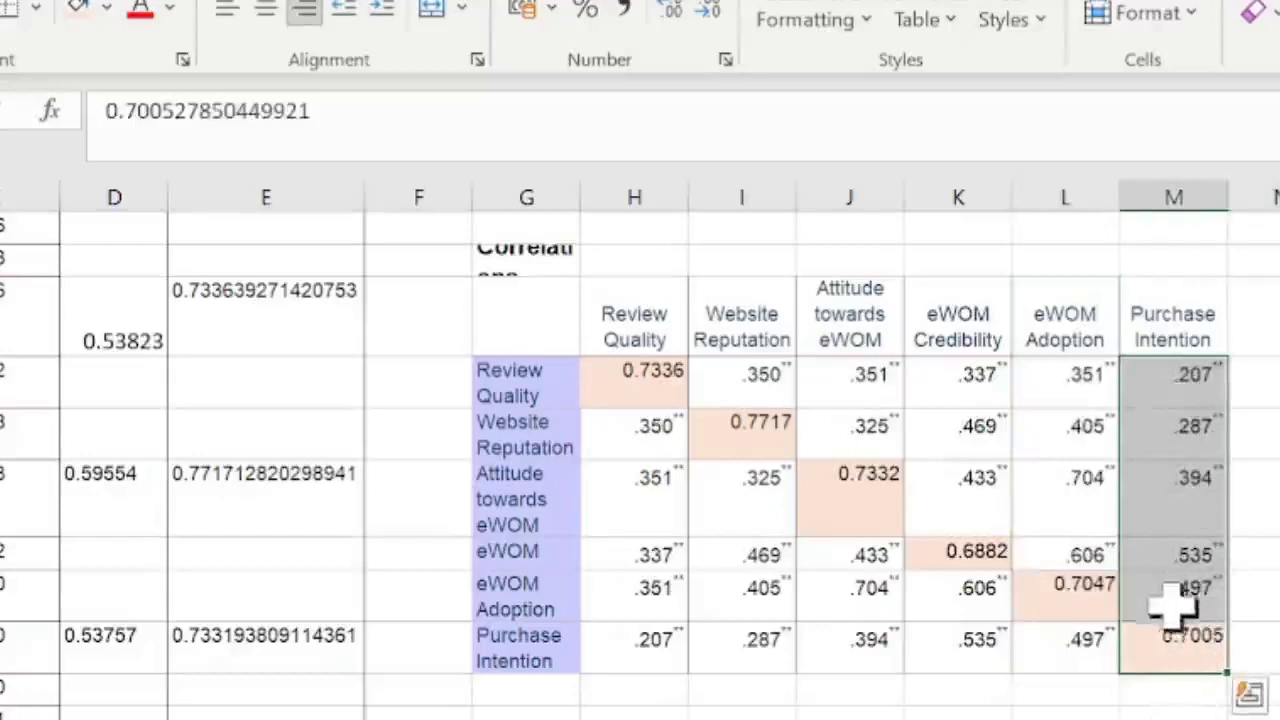
left_click_drag(1175, 655, 634, 634)
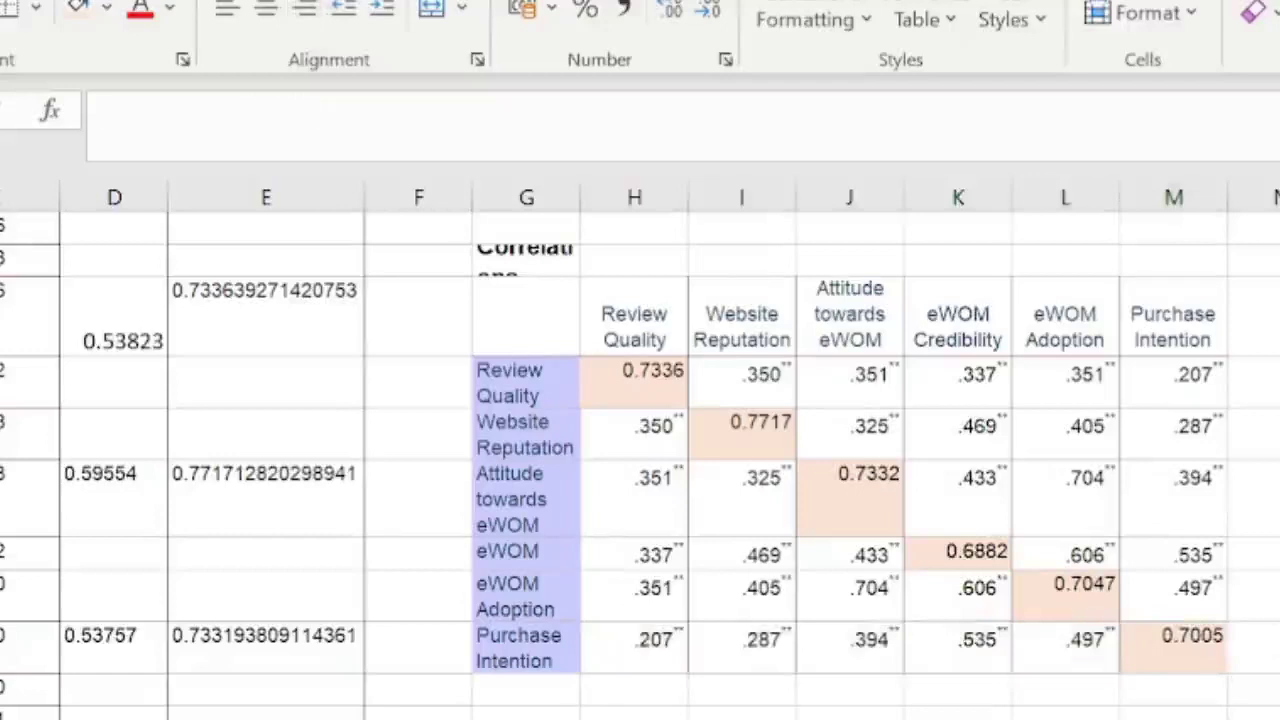
scroll(640, 460, "down", 1)
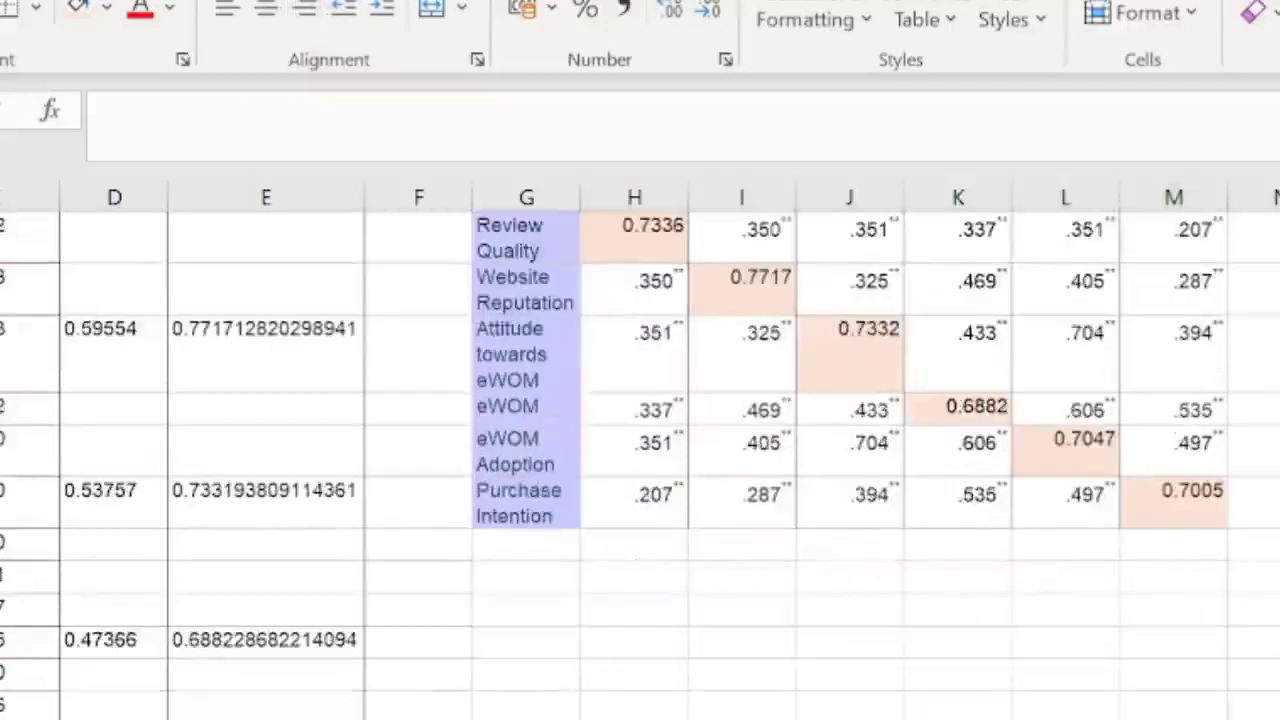
scroll(640, 460, "up", 2)
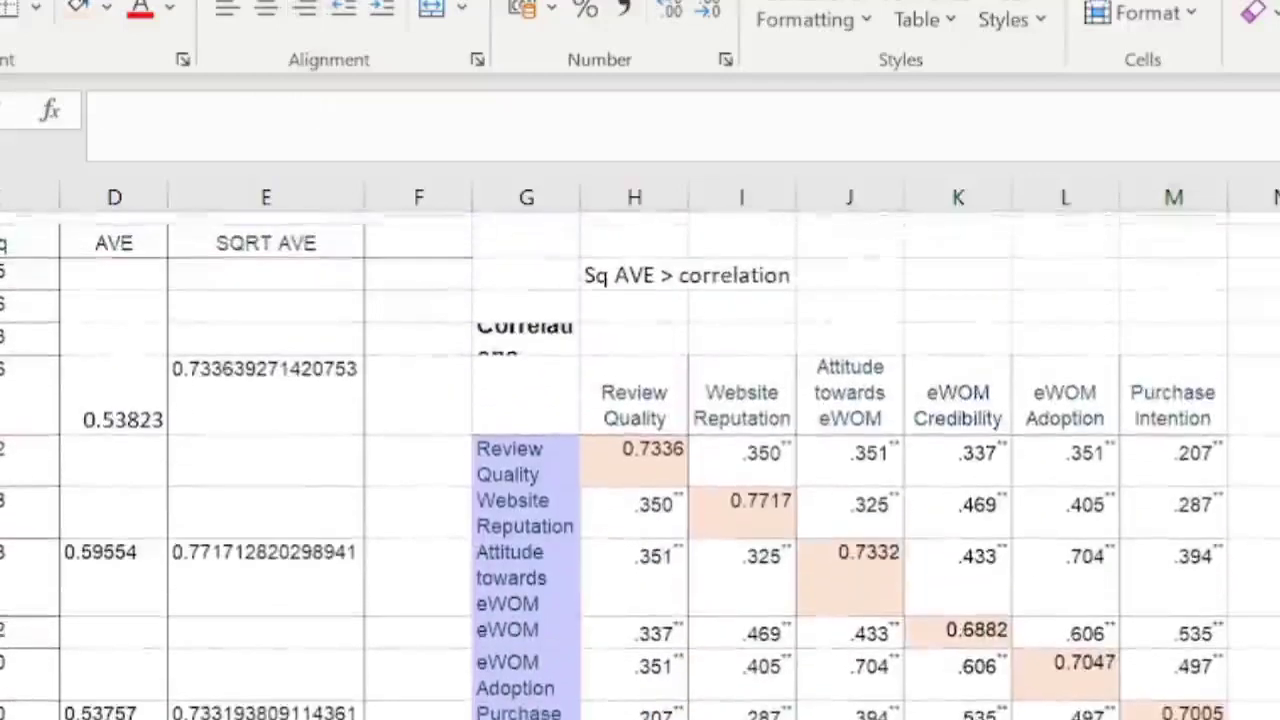
scroll(640, 464, "down", 1)
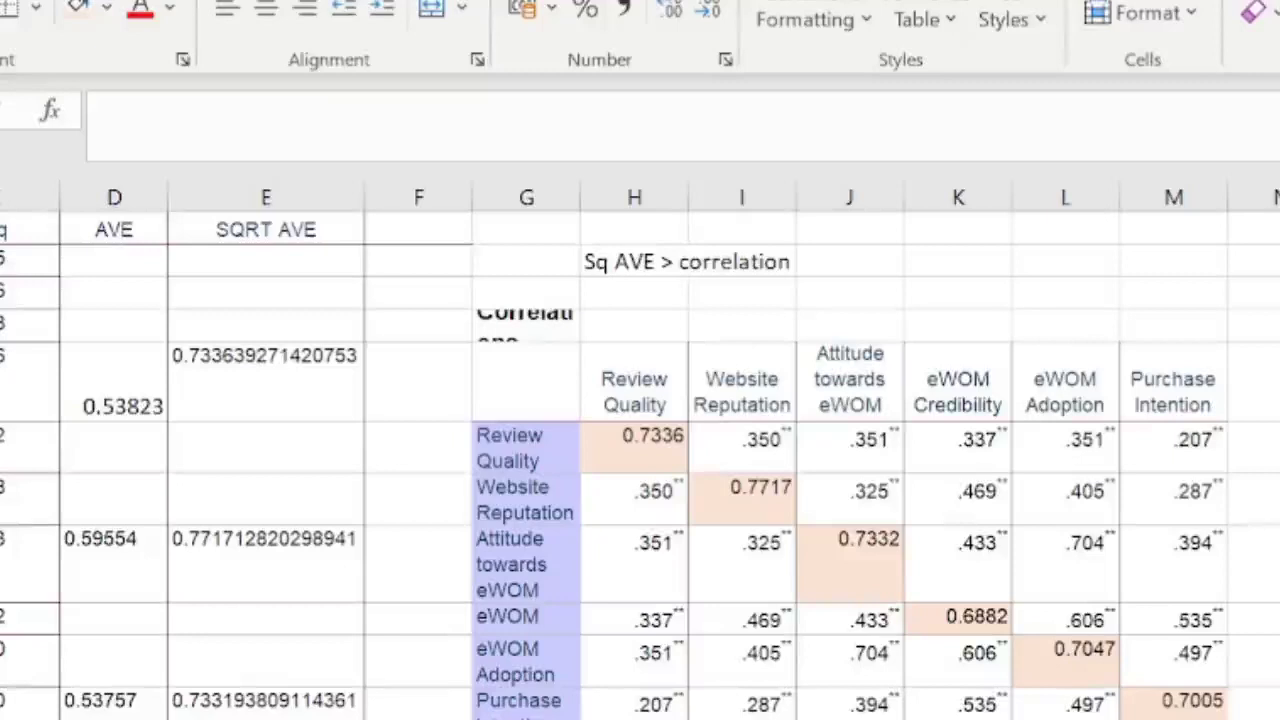